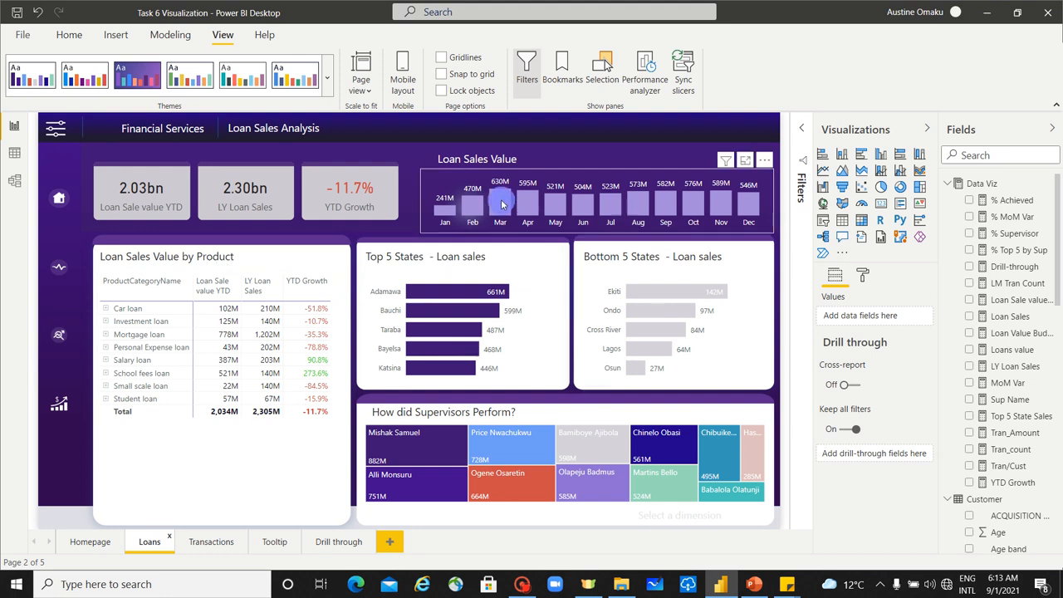
# Step: Try the Loan Sales measure as a tooltip field on the monthly Loan Sales Value chart and remove it again
pyautogui.moveTo(502, 204)
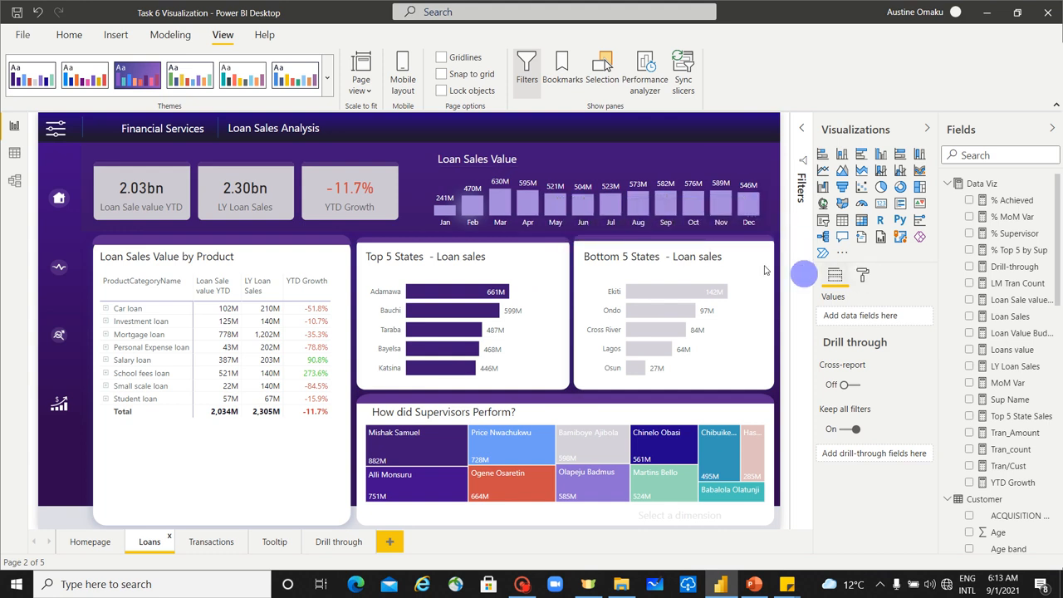
pyautogui.click(751, 218)
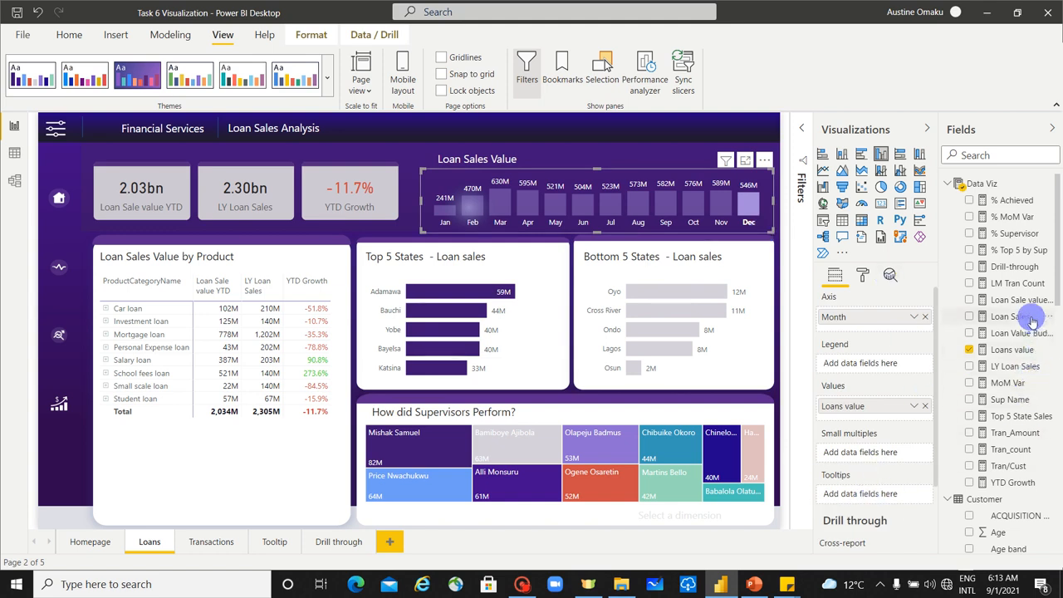
pyautogui.moveTo(1028, 316); pyautogui.dragTo(868, 497)
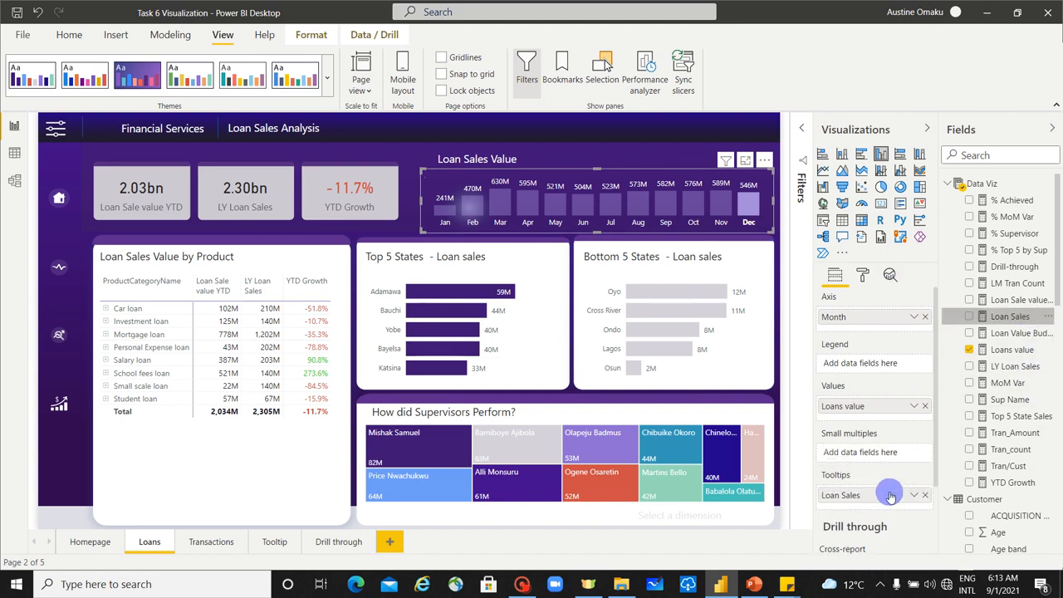
pyautogui.click(762, 230)
pyautogui.moveTo(753, 211)
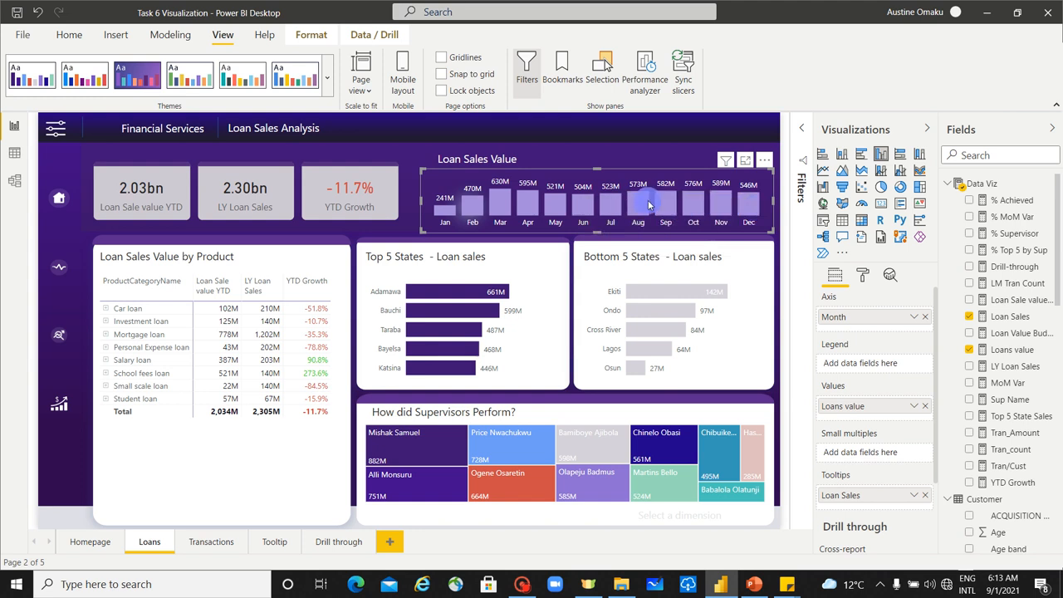
pyautogui.moveTo(642, 206)
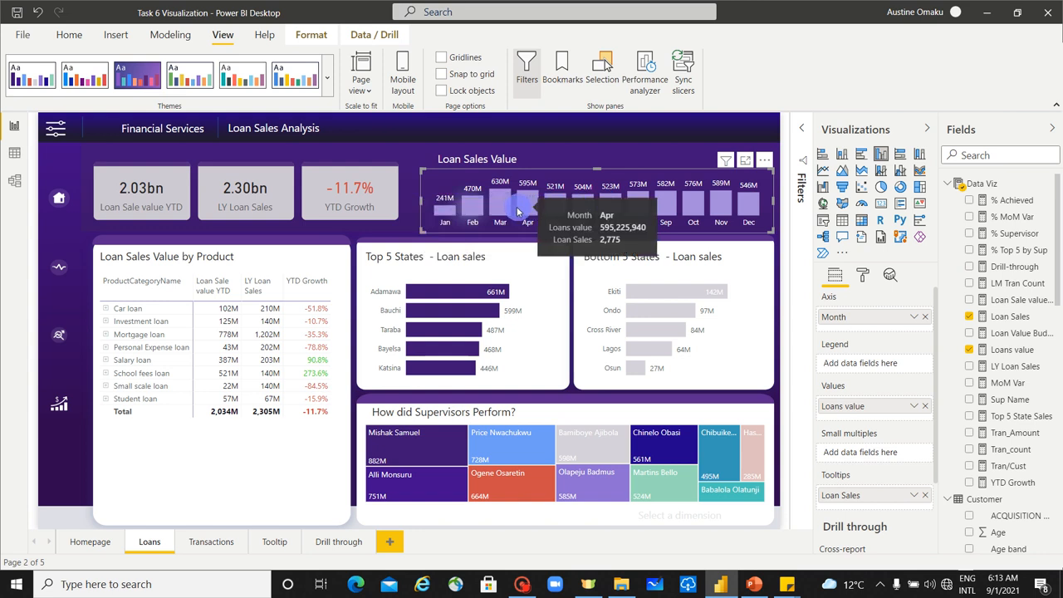
pyautogui.click(924, 497)
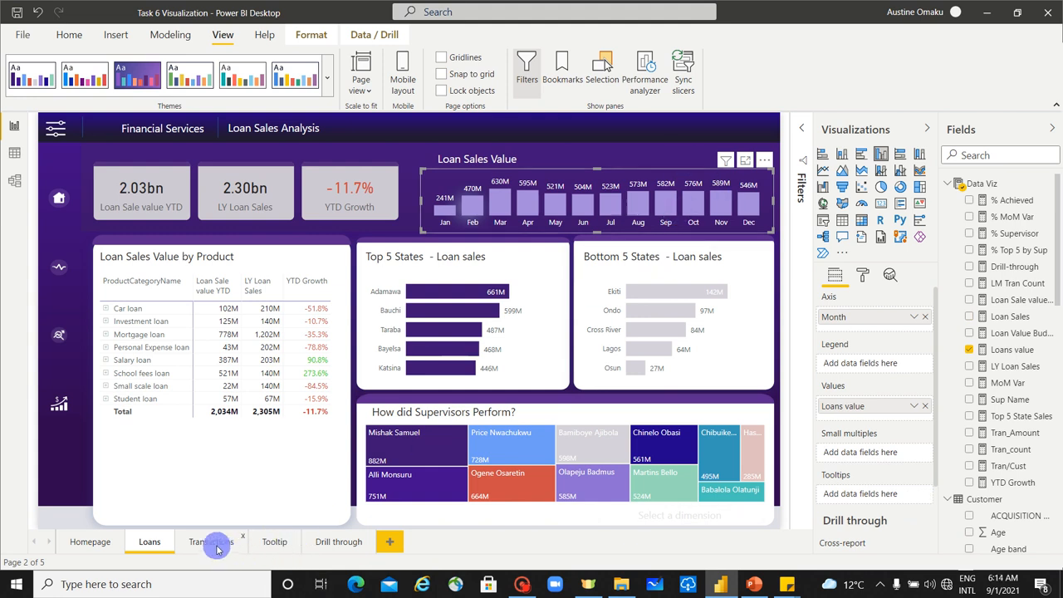
# Step: Set the page size type of the Tooltip report page to Tooltip
pyautogui.click(274, 545)
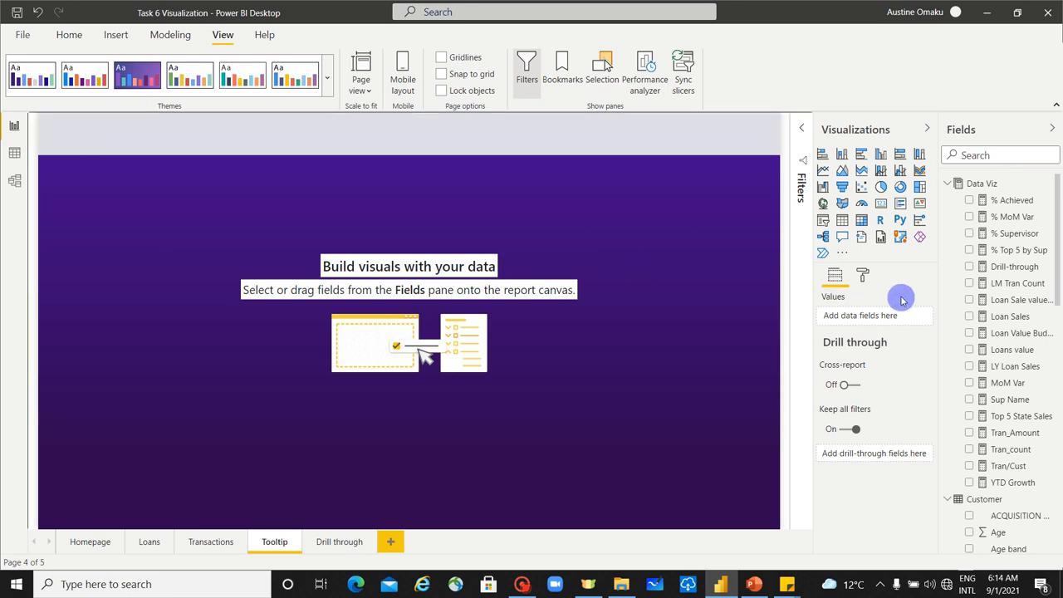
pyautogui.click(864, 278)
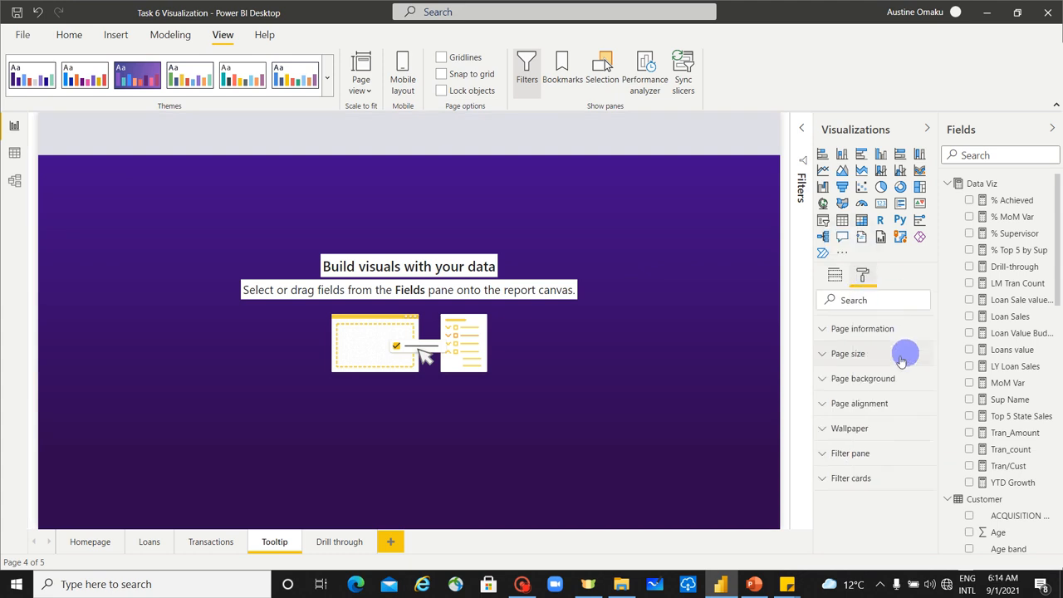
pyautogui.click(838, 357)
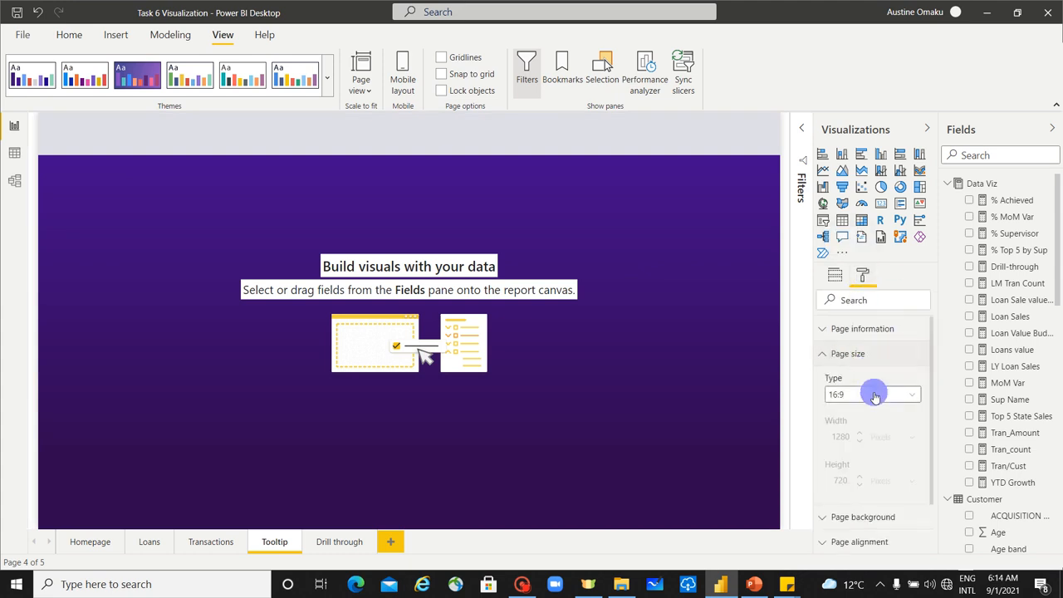
pyautogui.click(872, 395)
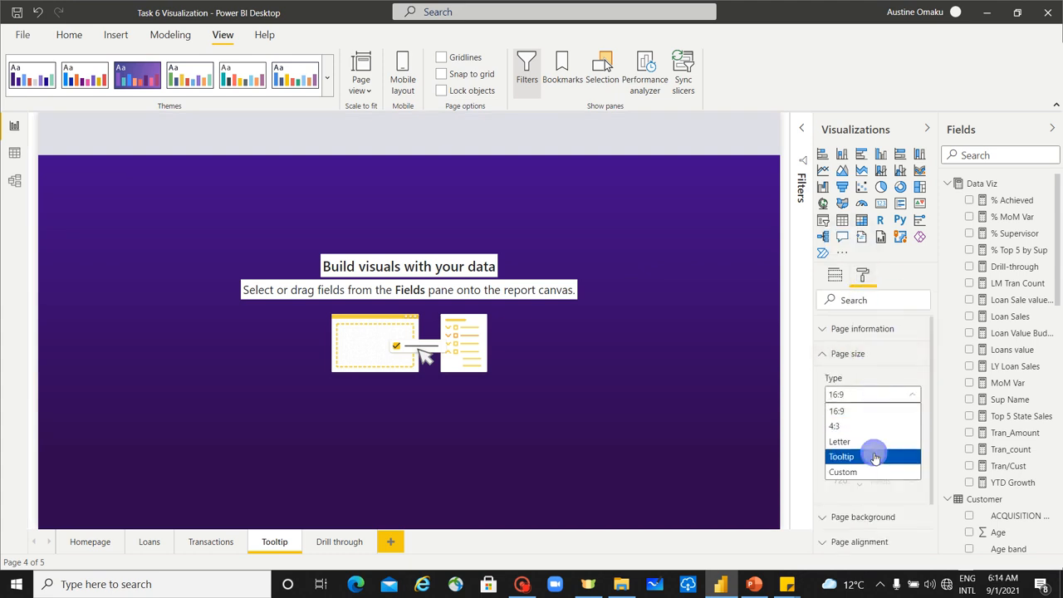
pyautogui.click(874, 457)
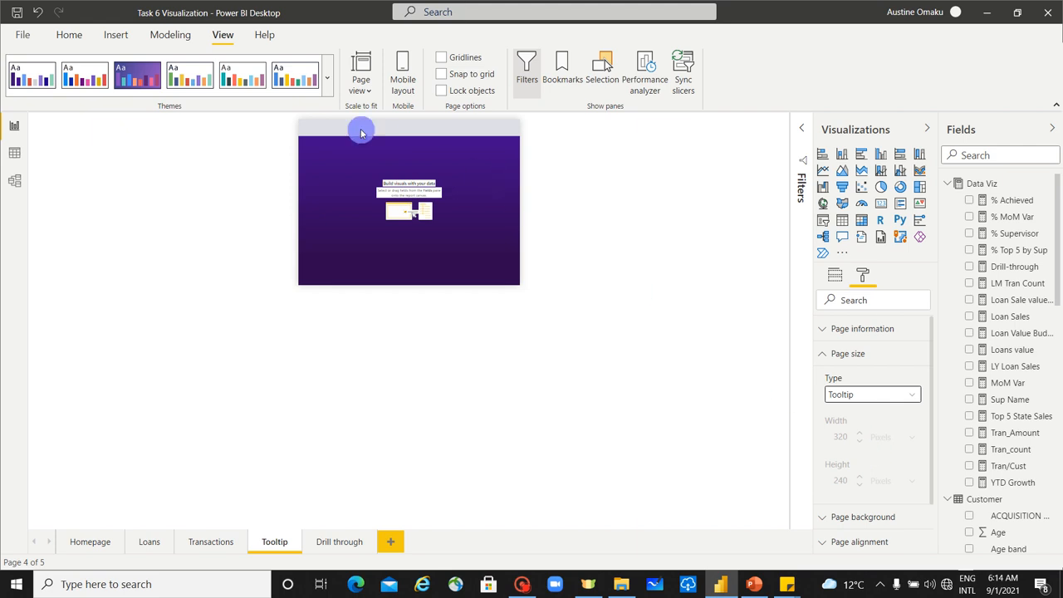
# Step: Show the Tooltip page at Fit to page and turn on its Tooltip option in the page information
pyautogui.click(361, 83)
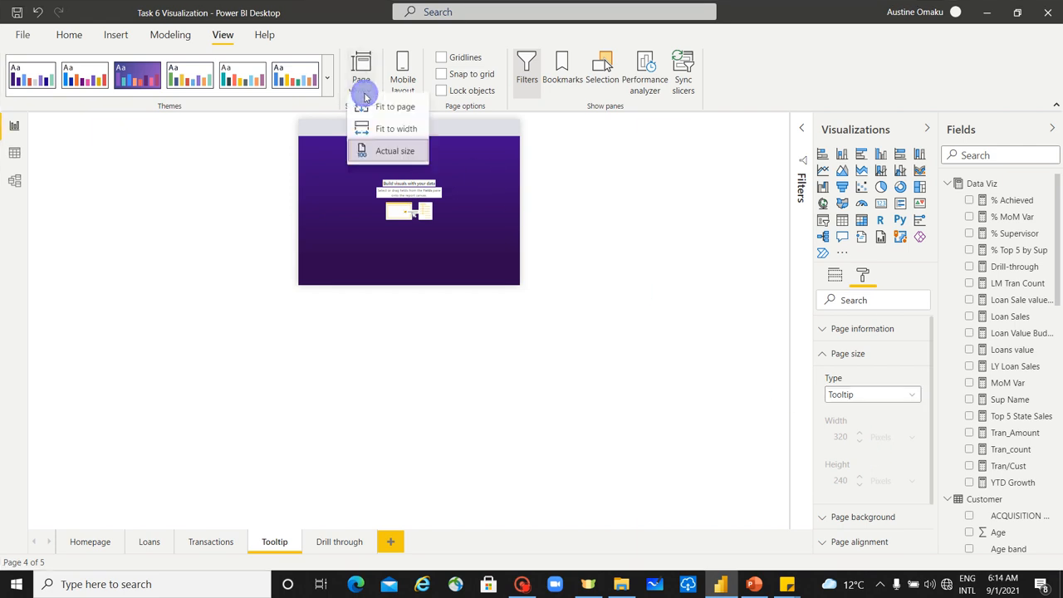
pyautogui.click(413, 112)
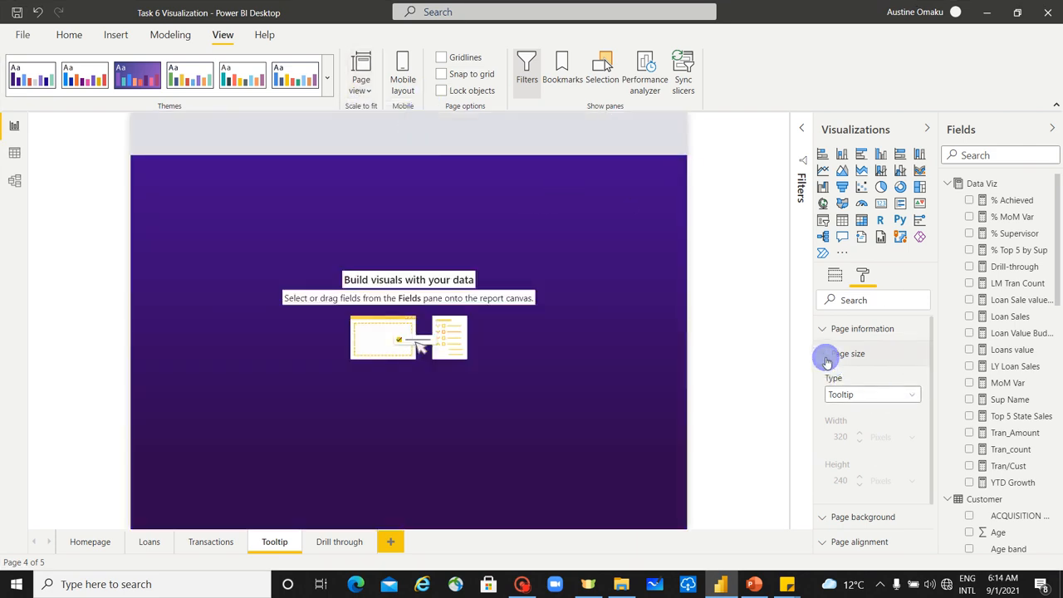
pyautogui.click(827, 362)
pyautogui.click(822, 329)
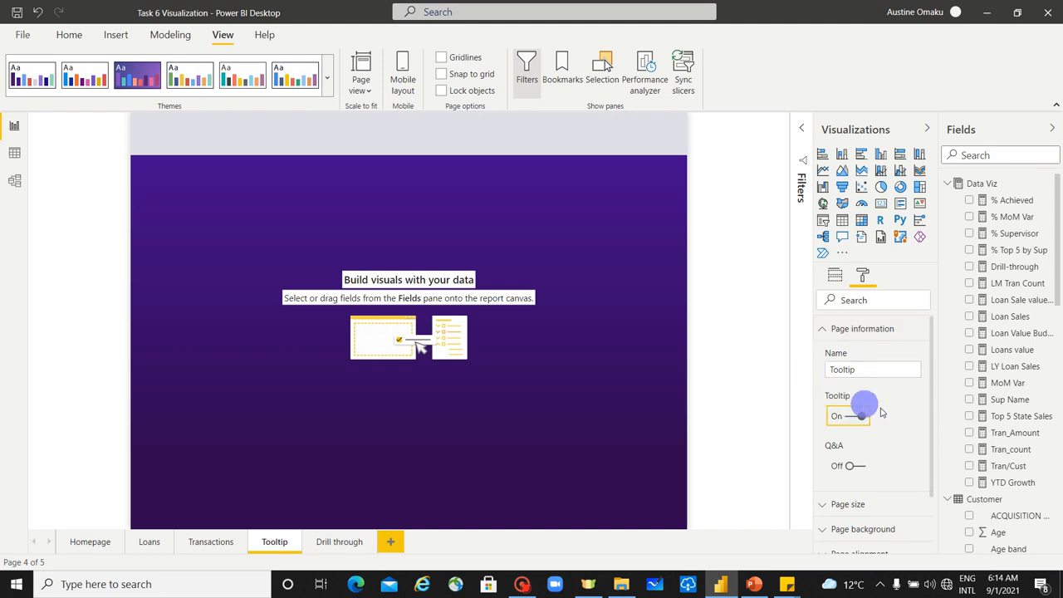
# Step: On the Loans page, set the monthly Loan Sales Value chart's report page tooltip to use the Tooltip page
pyautogui.click(150, 545)
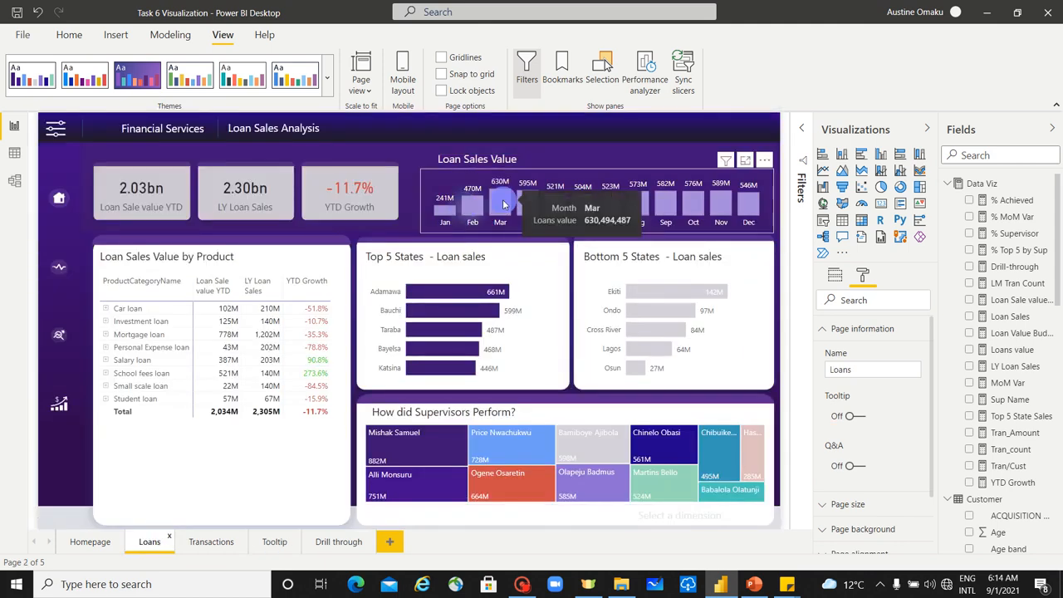
pyautogui.click(771, 231)
pyautogui.click(865, 278)
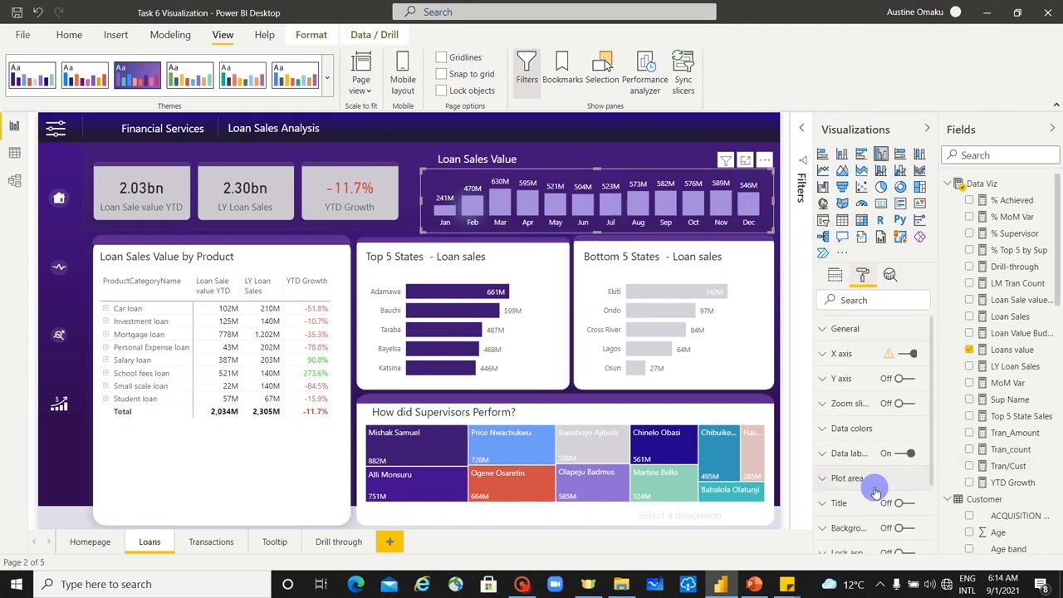
pyautogui.scroll(-3, 873, 488)
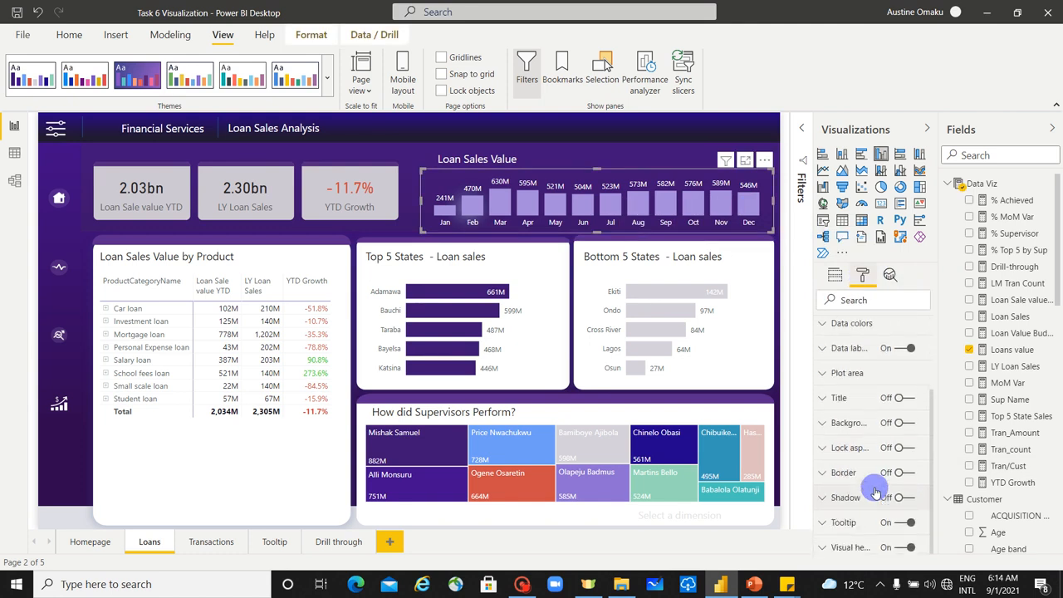
pyautogui.click(829, 524)
pyautogui.scroll(-3, 880, 465)
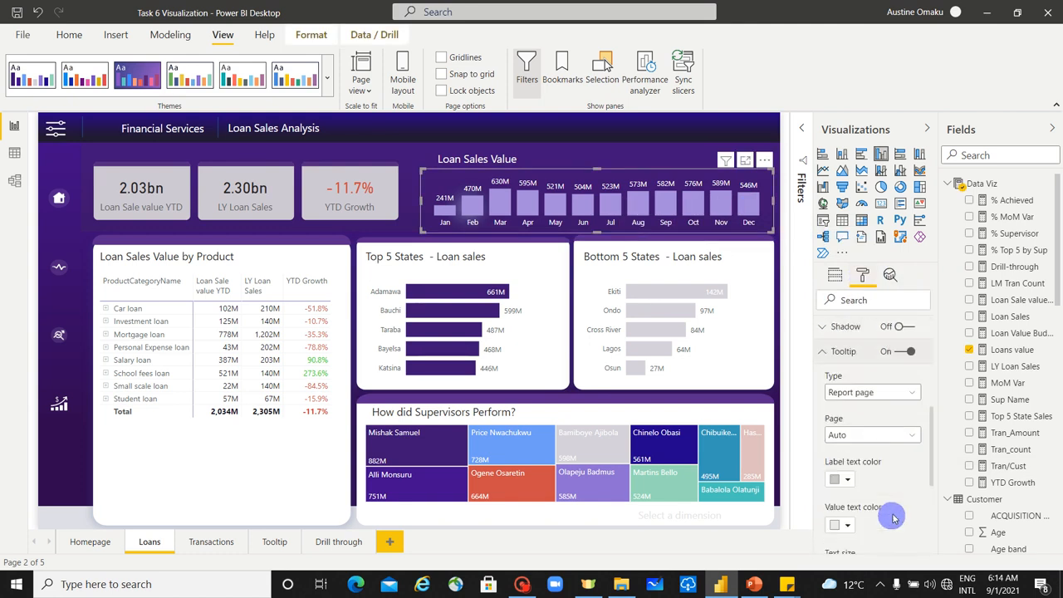
pyautogui.scroll(1, 876, 395)
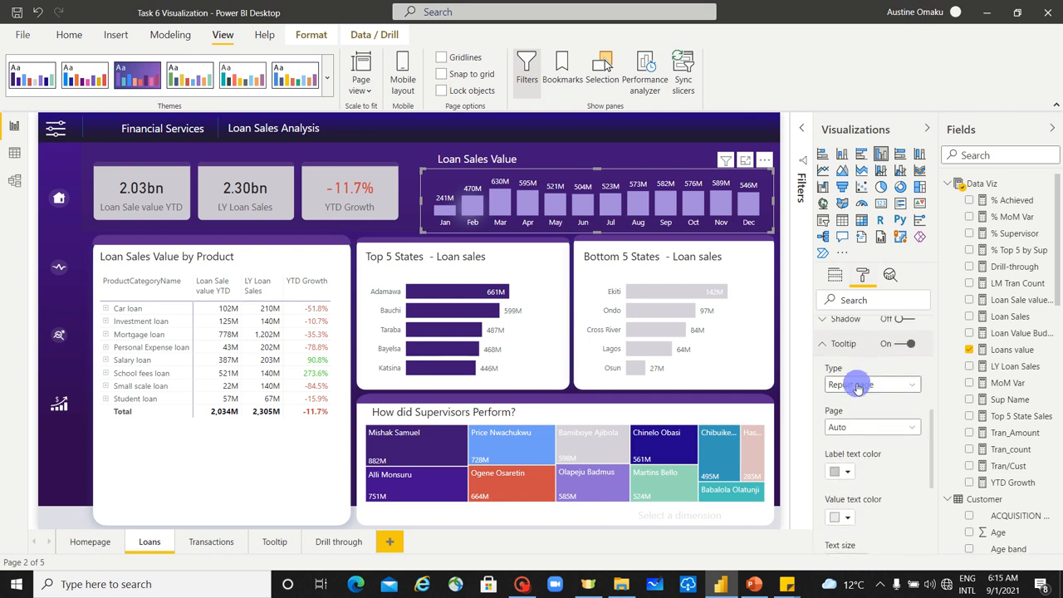
pyautogui.click(860, 429)
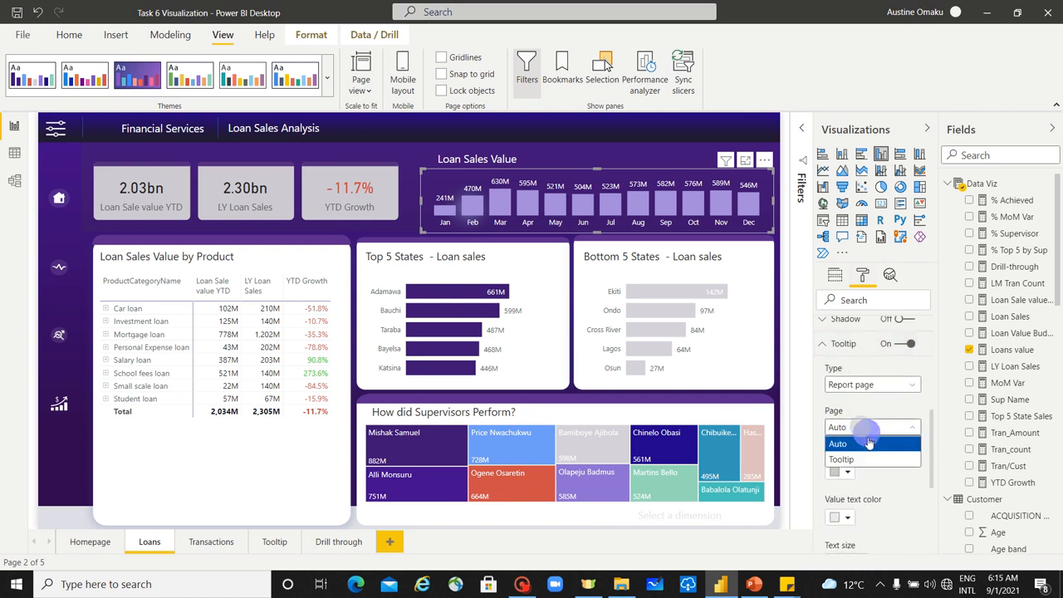
pyautogui.click(869, 459)
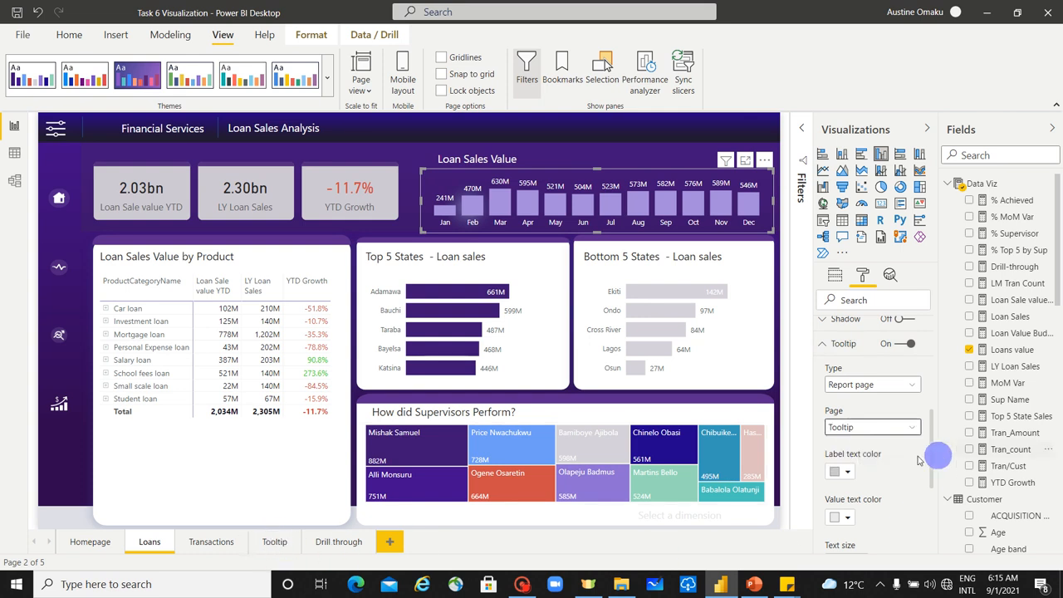
pyautogui.scroll(5, 864, 456)
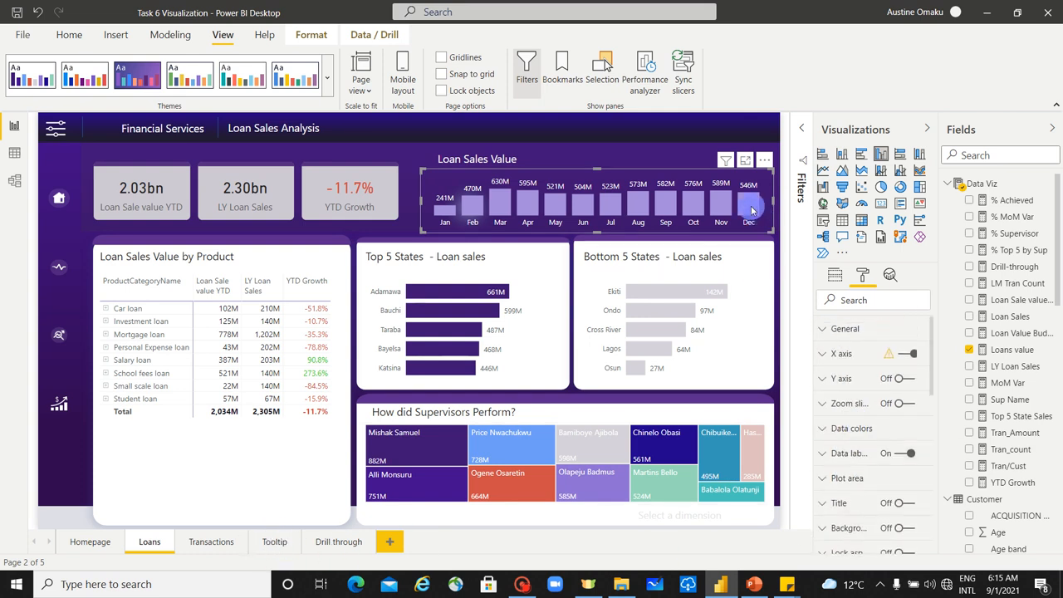
pyautogui.moveTo(752, 210)
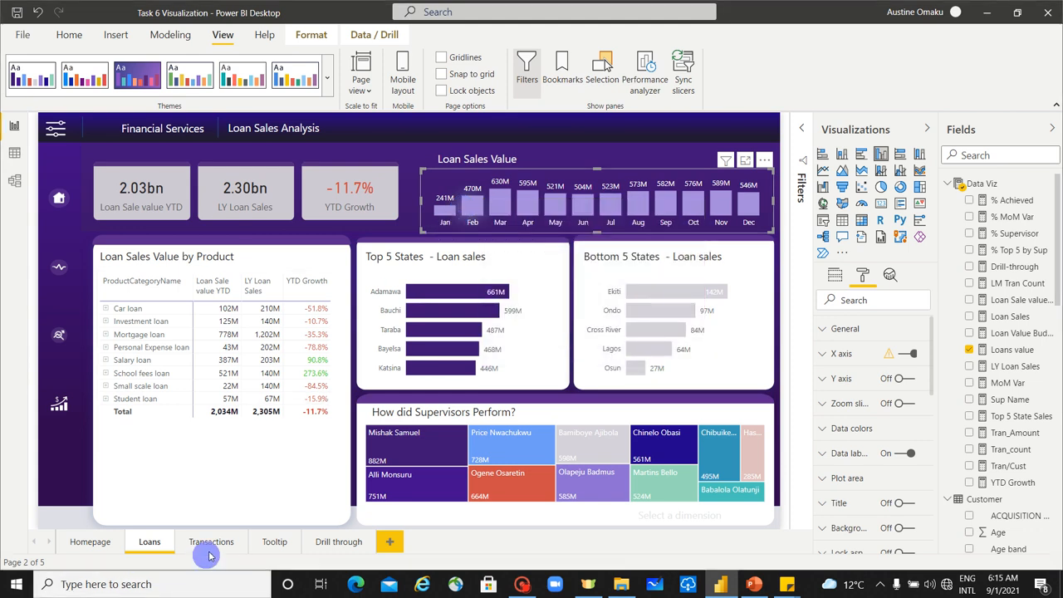
# Step: Insert a table visual on the Tooltip page and shrink it to fit inside the purple background
pyautogui.click(281, 544)
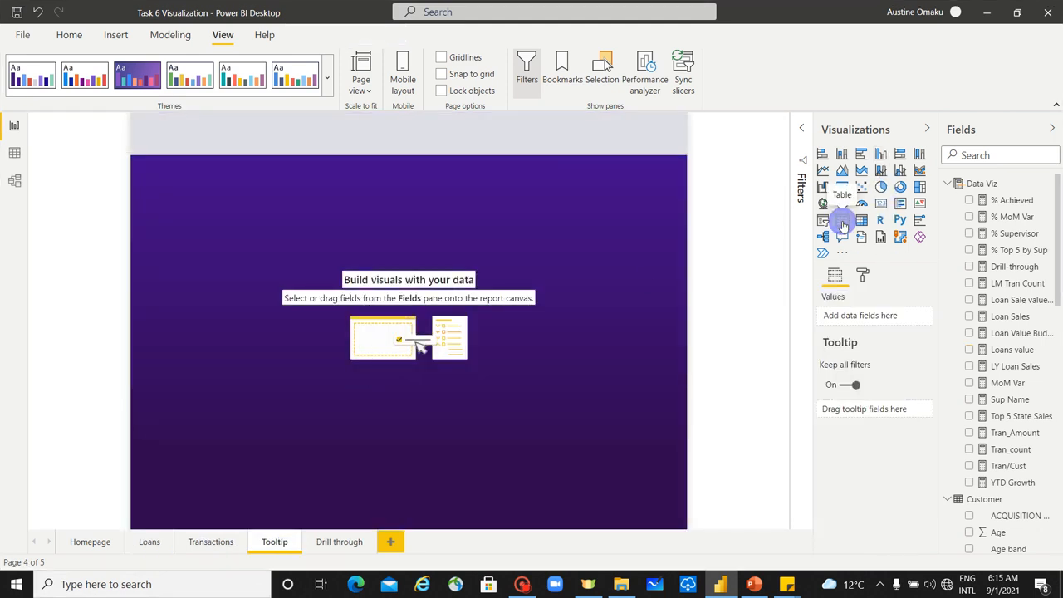
pyautogui.click(842, 222)
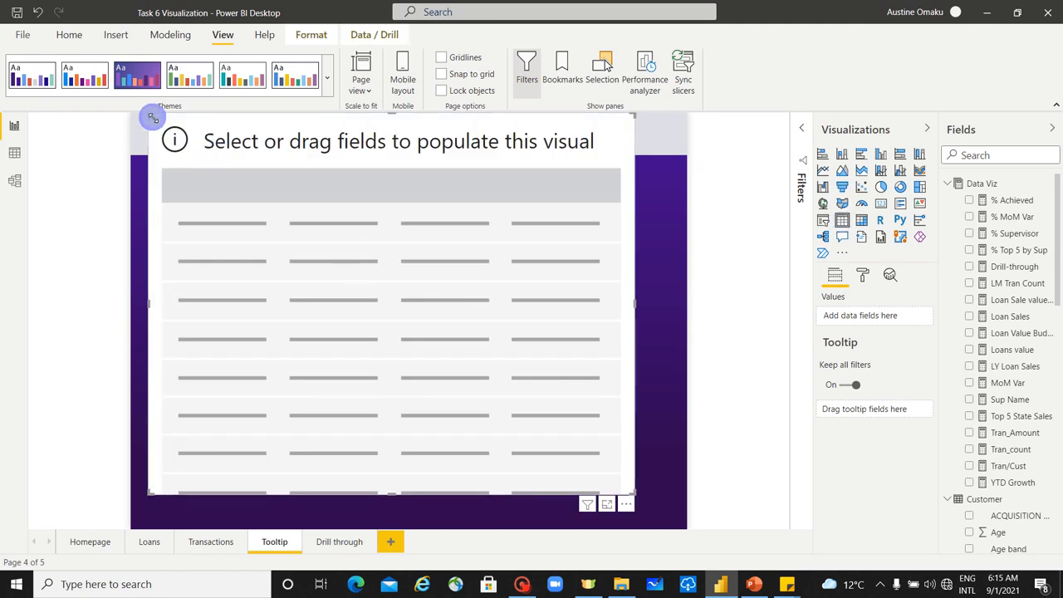
pyautogui.moveTo(153, 118); pyautogui.dragTo(192, 193)
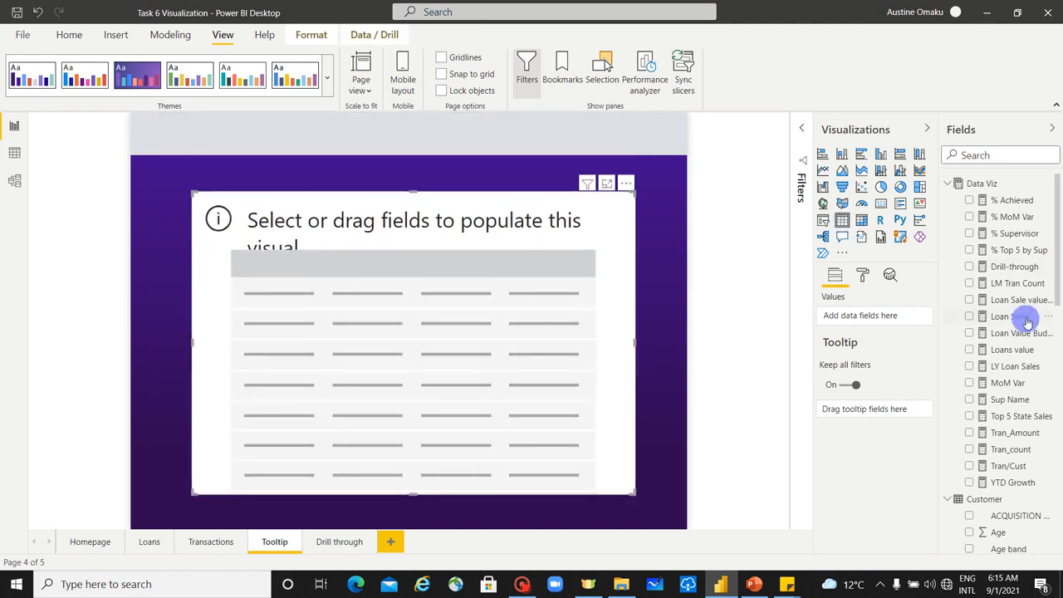
# Step: Populate the table with SUPERVISOR, Loan Sales and Loan Sale value YTD, and convert it to a matrix
pyautogui.moveTo(1026, 305); pyautogui.dragTo(866, 313)
pyautogui.moveTo(1014, 316); pyautogui.dragTo(878, 317)
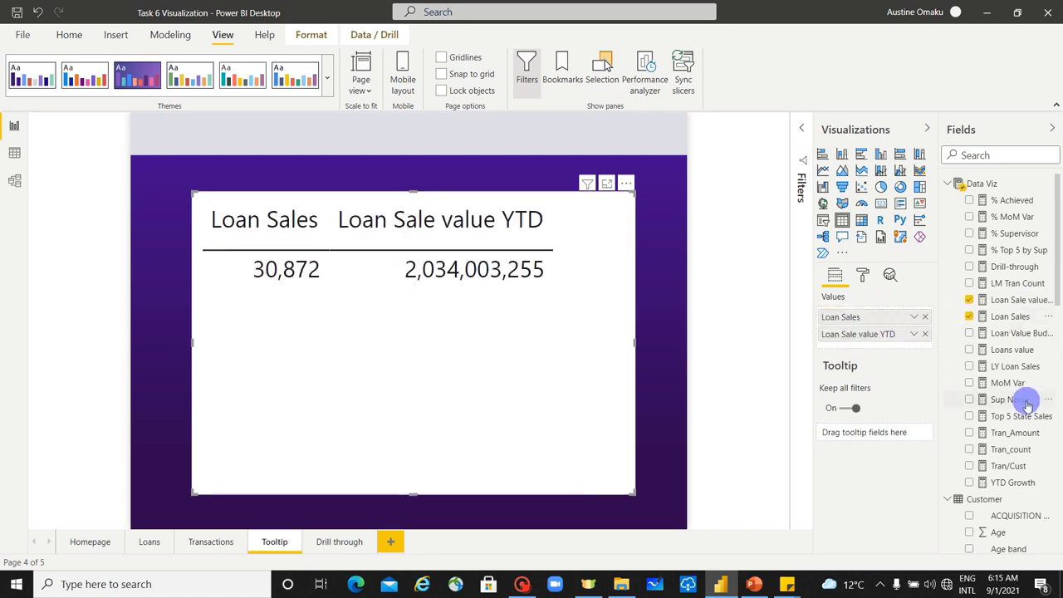
pyautogui.scroll(-10, 1043, 424)
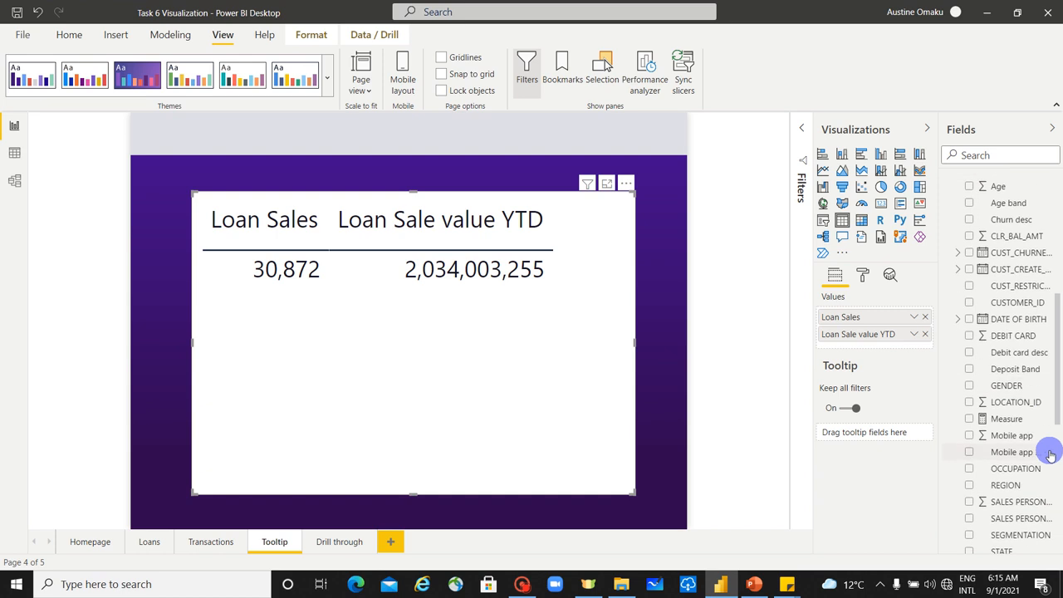
pyautogui.moveTo(1004, 358); pyautogui.dragTo(886, 310)
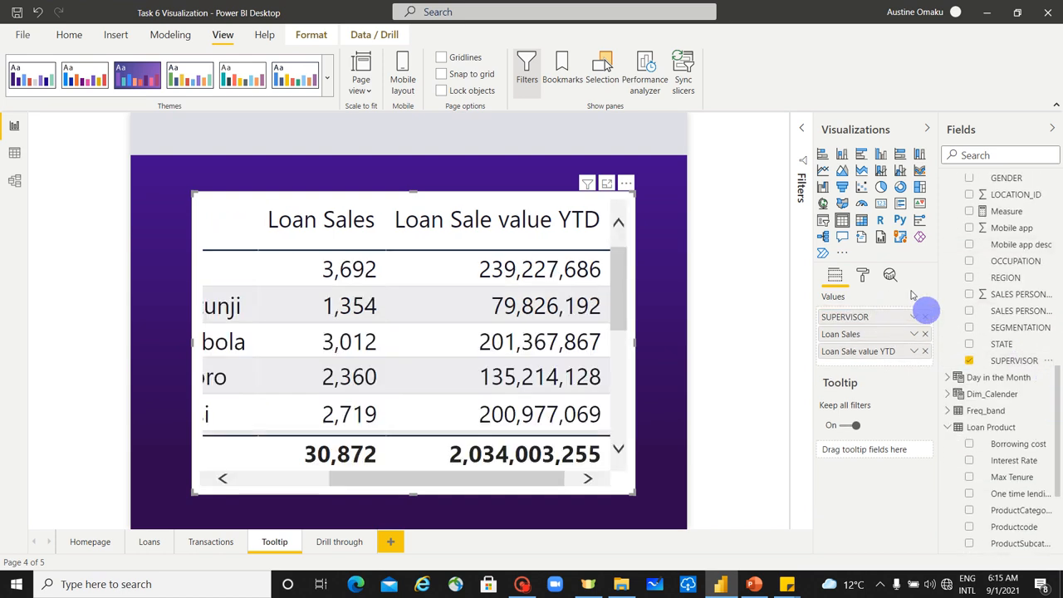
pyautogui.click(861, 224)
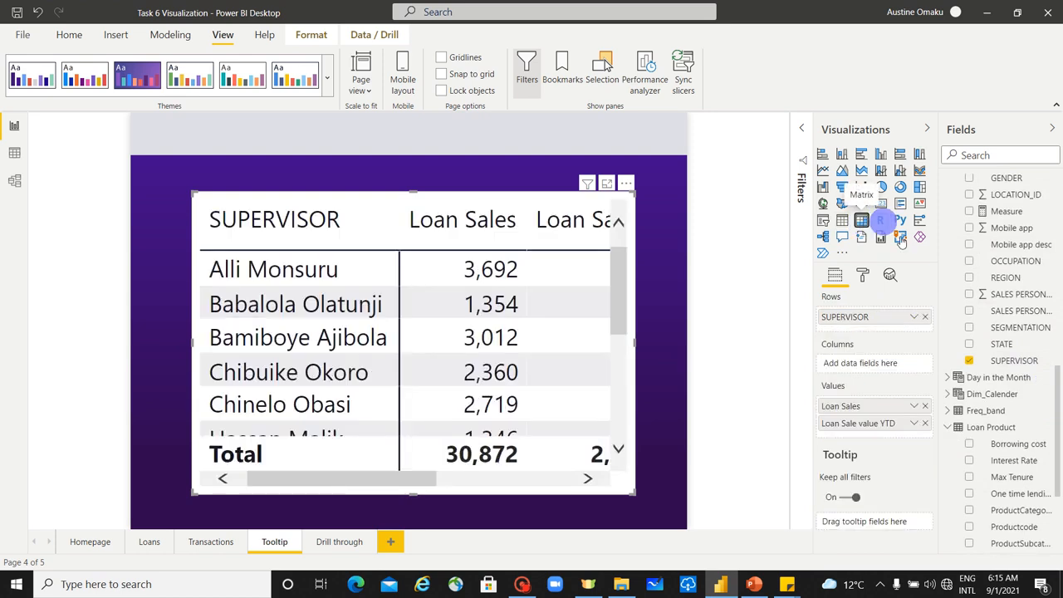
# Step: Set the matrix's SUPERVISOR filter to Top N, showing the top 5 items
pyautogui.click(803, 135)
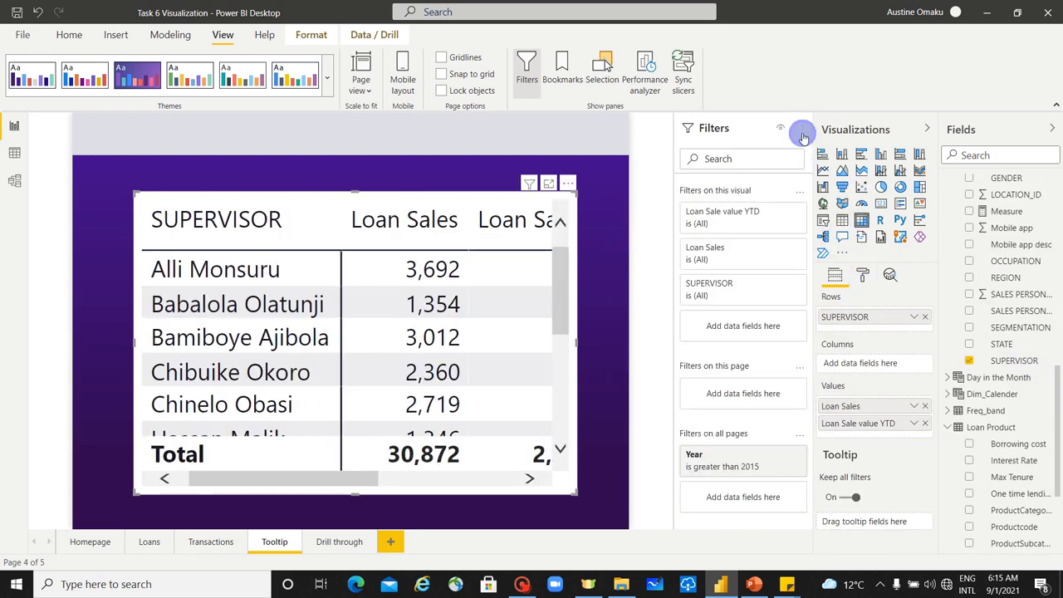
pyautogui.click(779, 285)
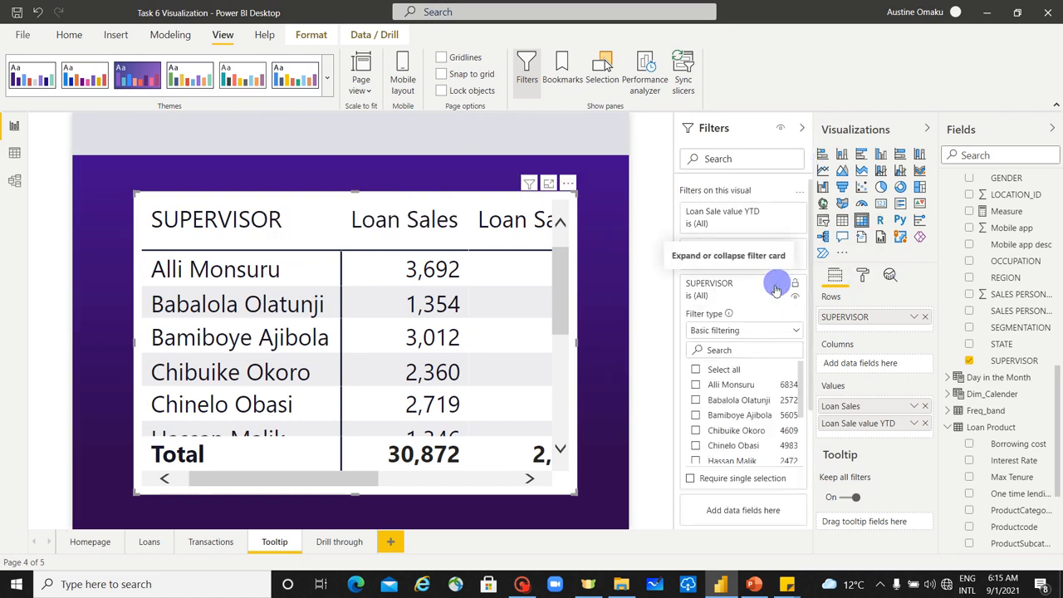
pyautogui.click(760, 332)
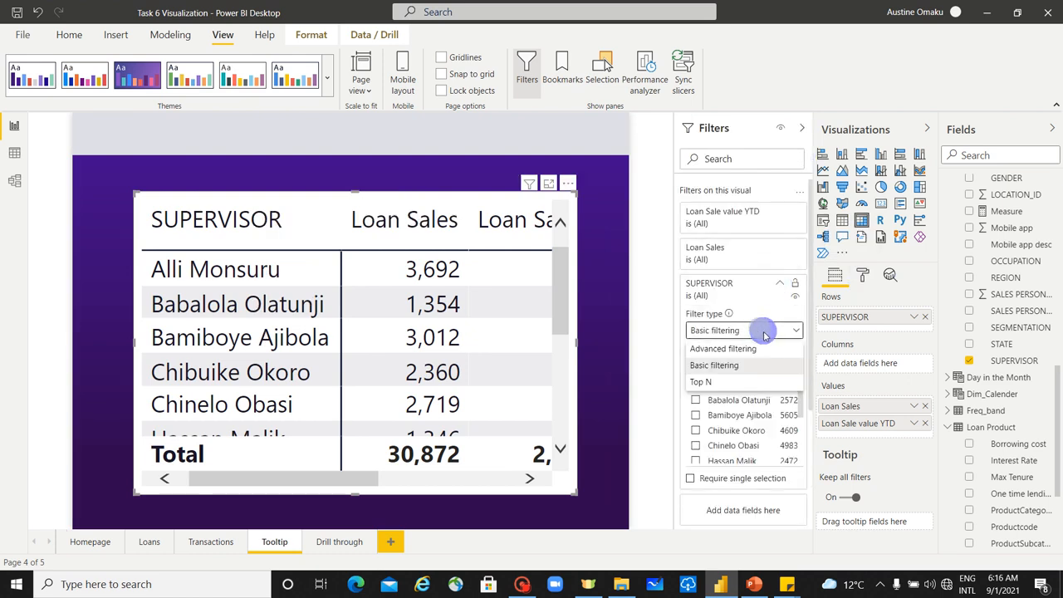
pyautogui.click(743, 383)
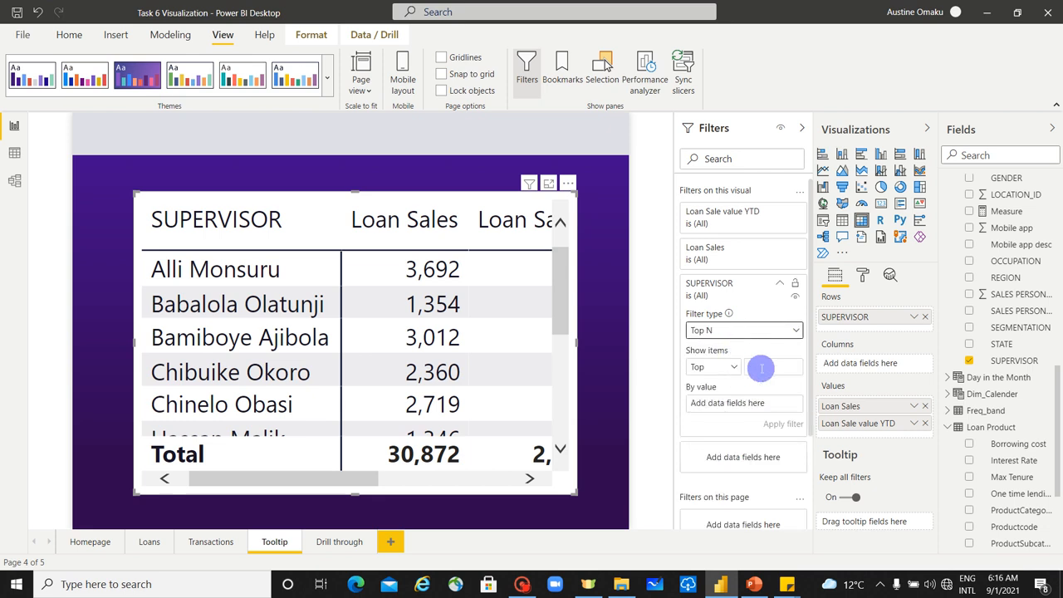
pyautogui.click(781, 363)
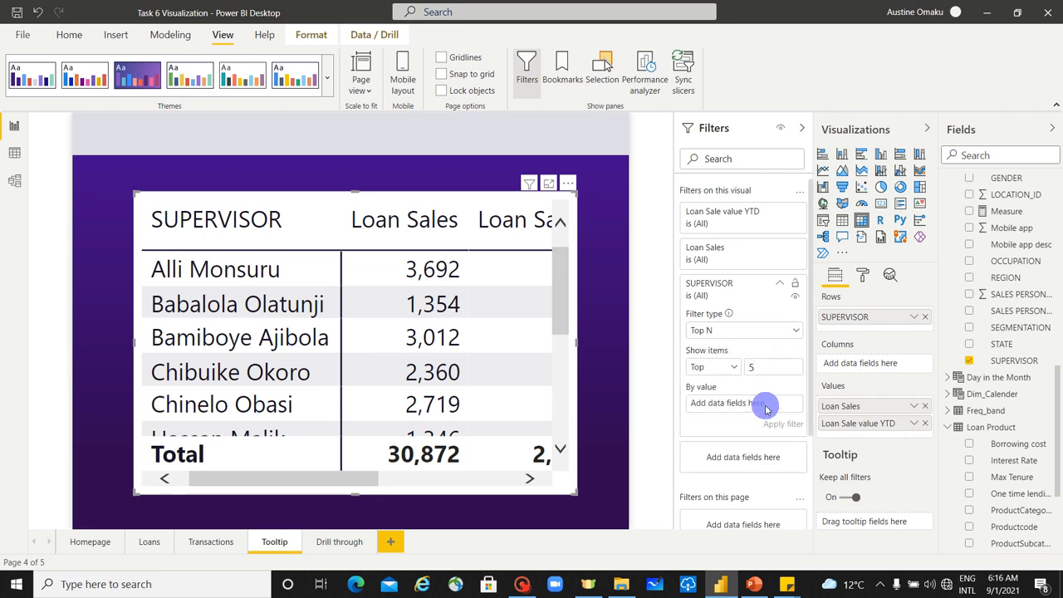
# Step: Use Loan Sale value YTD as the ranking value of the SUPERVISOR Top N filter and apply it
pyautogui.scroll(3, 1003, 365)
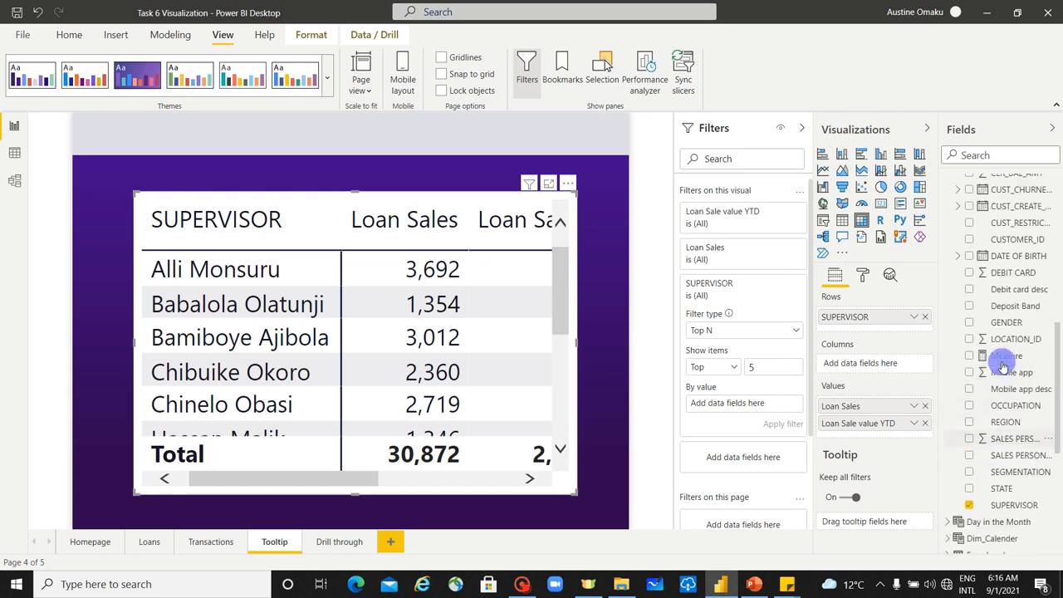
pyautogui.scroll(5, 1003, 366)
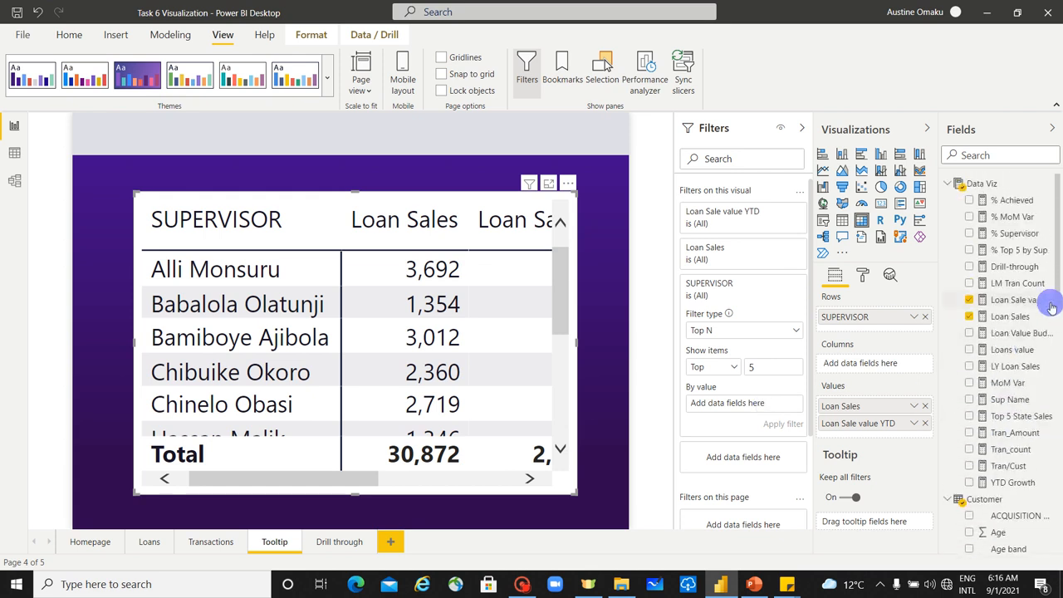
pyautogui.moveTo(1048, 300); pyautogui.dragTo(783, 398)
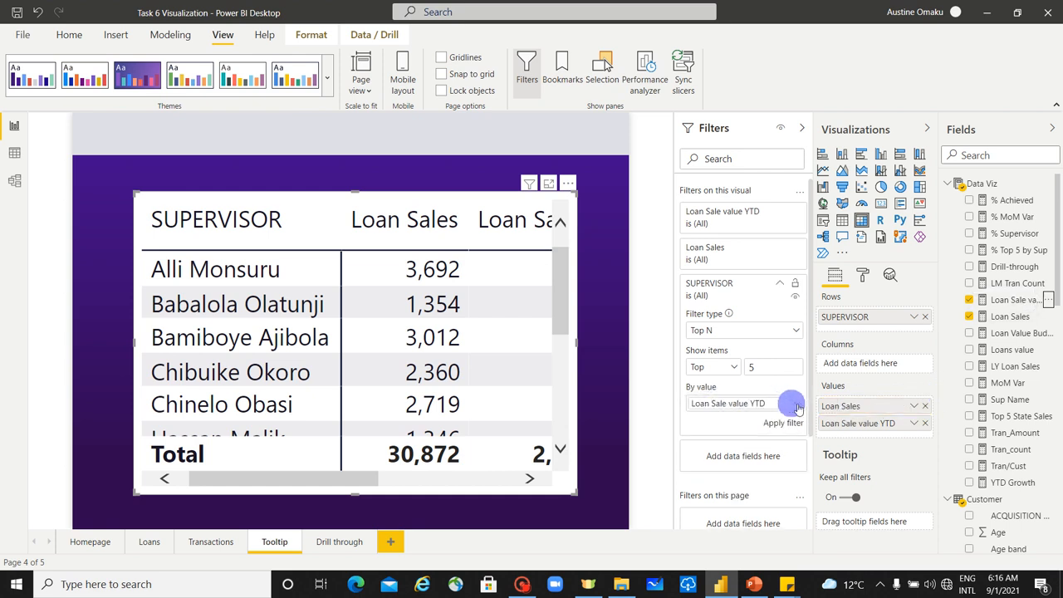
pyautogui.click(781, 423)
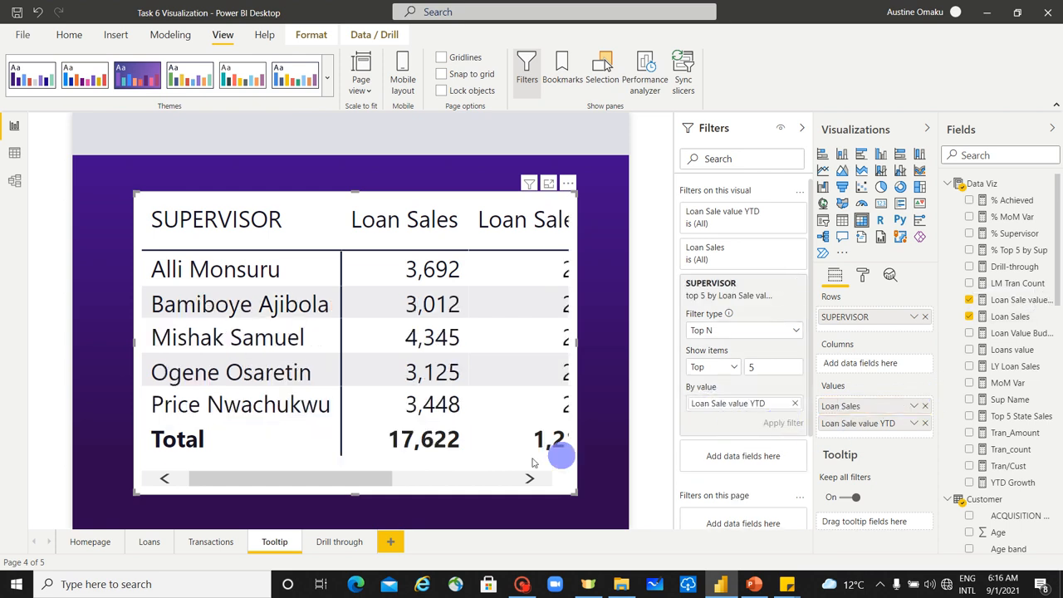
# Step: Examine the Loan Sale value YTD figures of the five supervisors in the matrix
pyautogui.moveTo(375, 482); pyautogui.dragTo(527, 488)
pyautogui.click(465, 269)
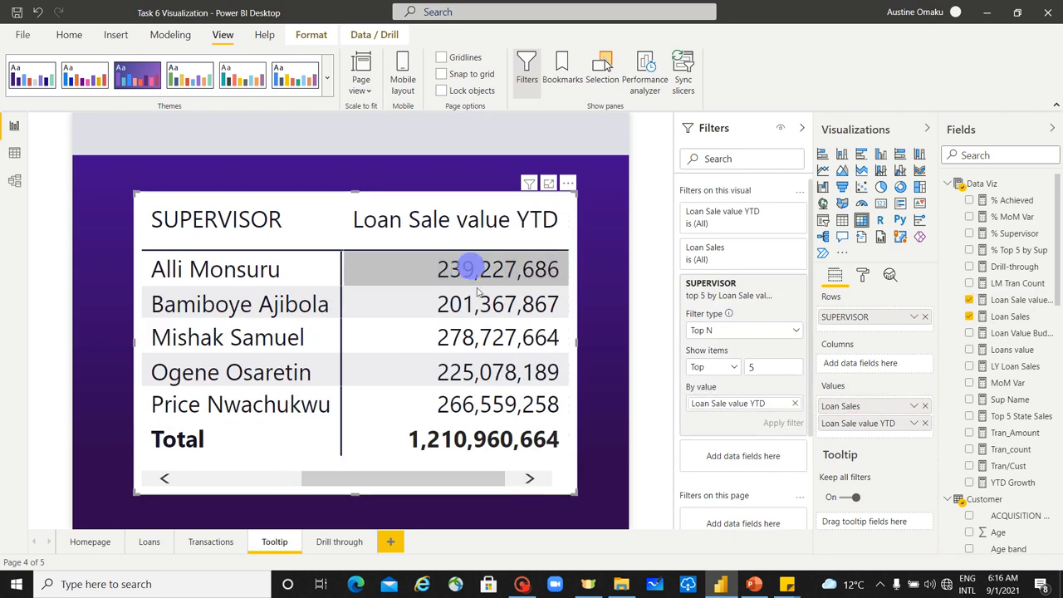
pyautogui.click(498, 339)
pyautogui.click(505, 304)
pyautogui.click(526, 373)
pyautogui.click(529, 280)
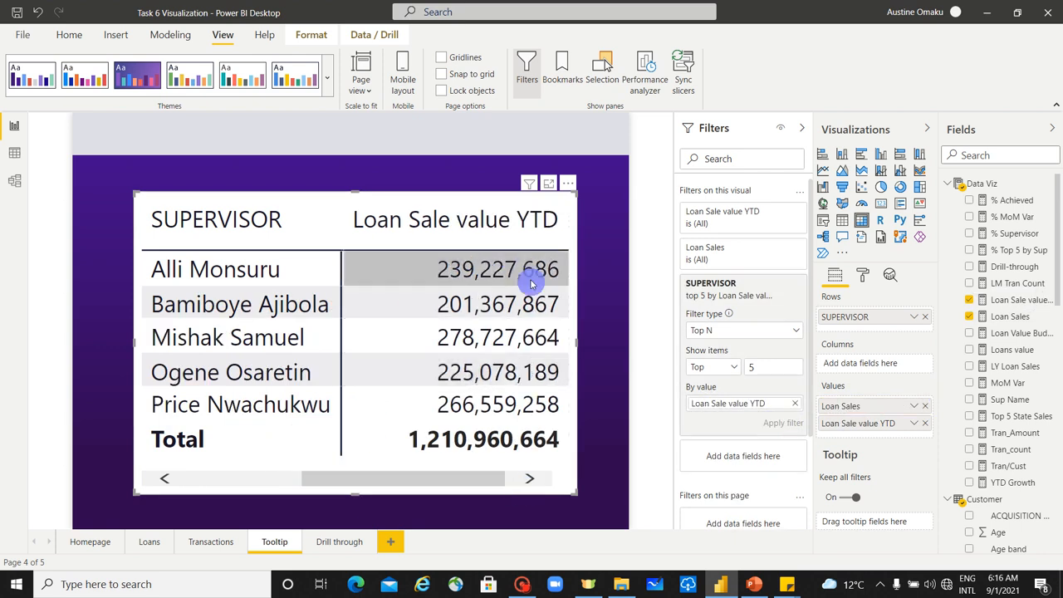
pyautogui.click(543, 373)
pyautogui.click(543, 372)
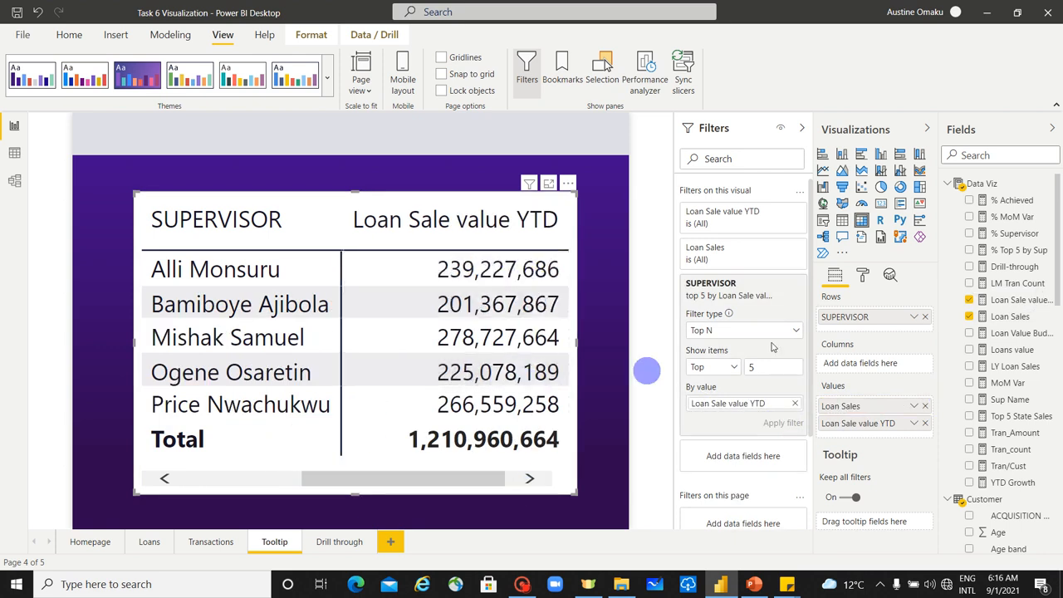
pyautogui.click(864, 276)
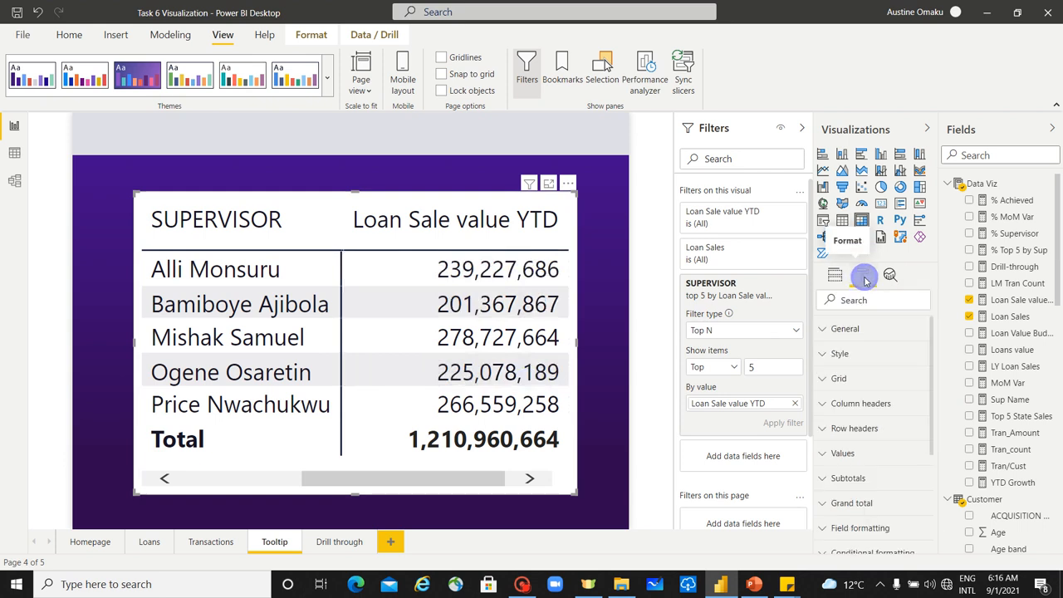
pyautogui.scroll(-2, 882, 427)
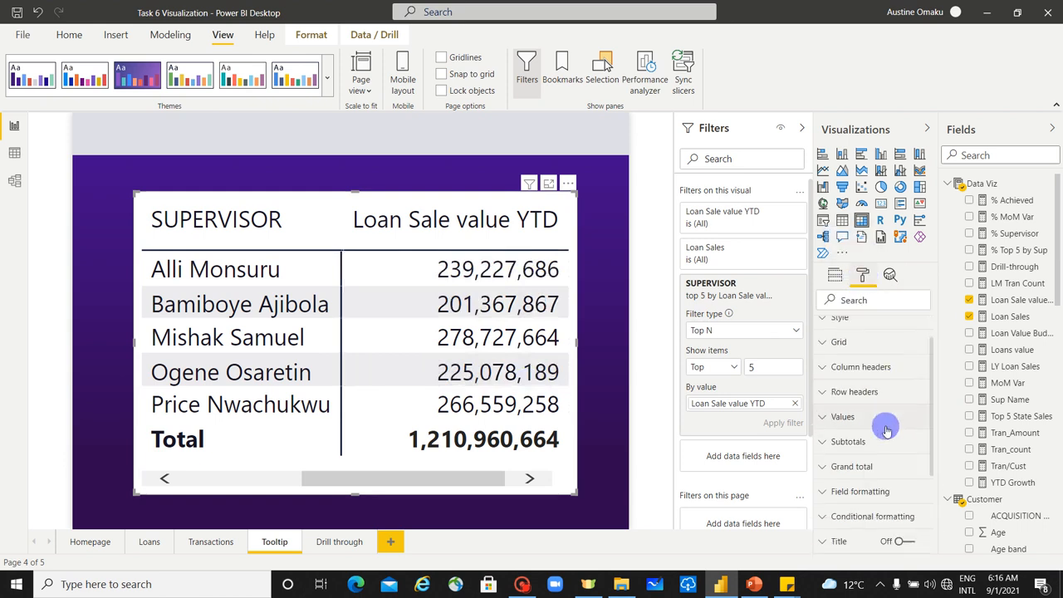
pyautogui.scroll(-2, 902, 404)
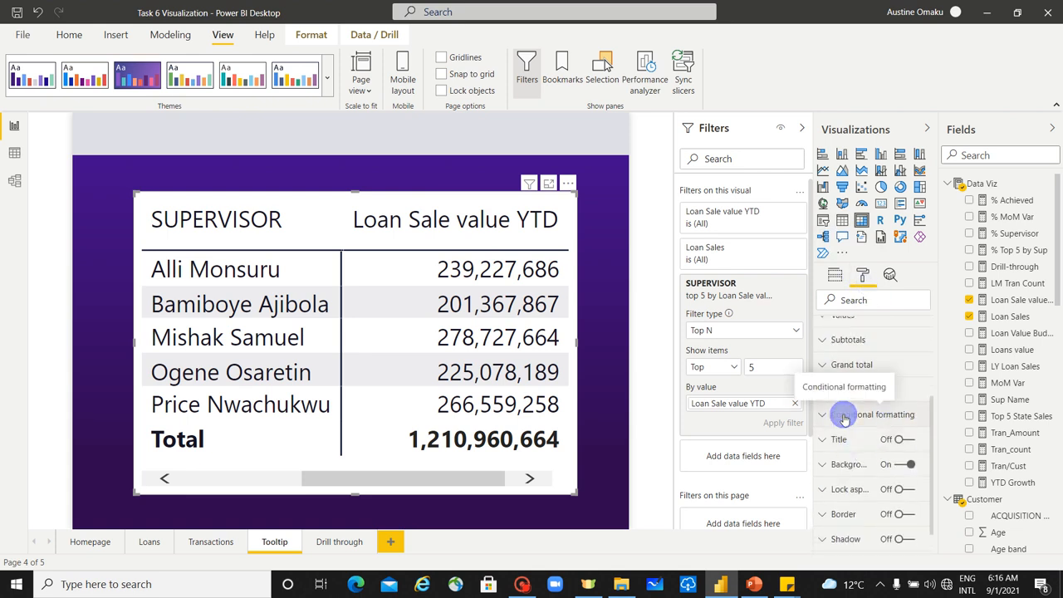
pyautogui.click(844, 418)
pyautogui.scroll(-2, 845, 413)
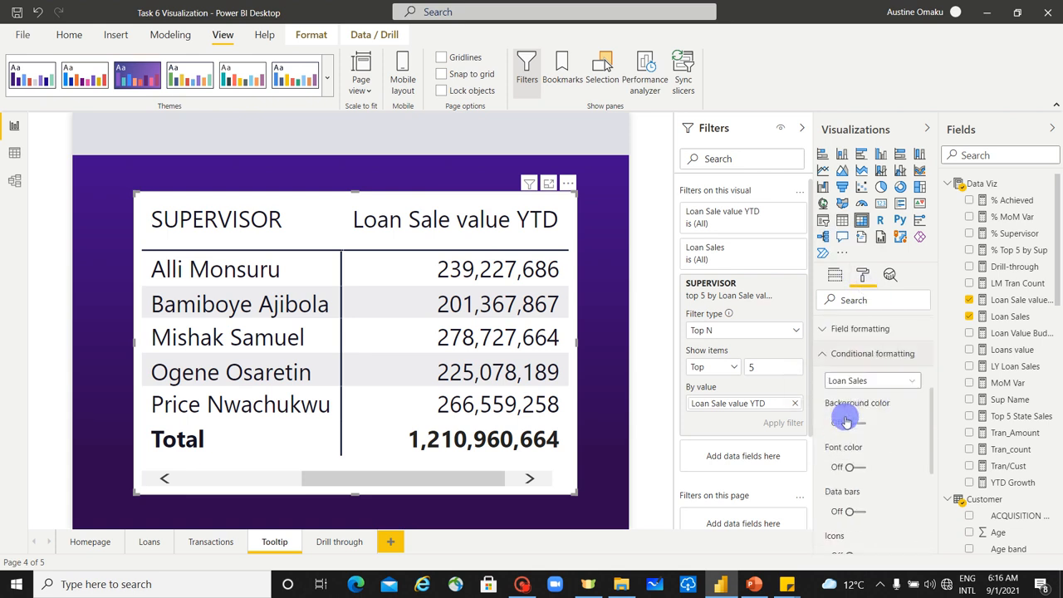
pyautogui.click(851, 373)
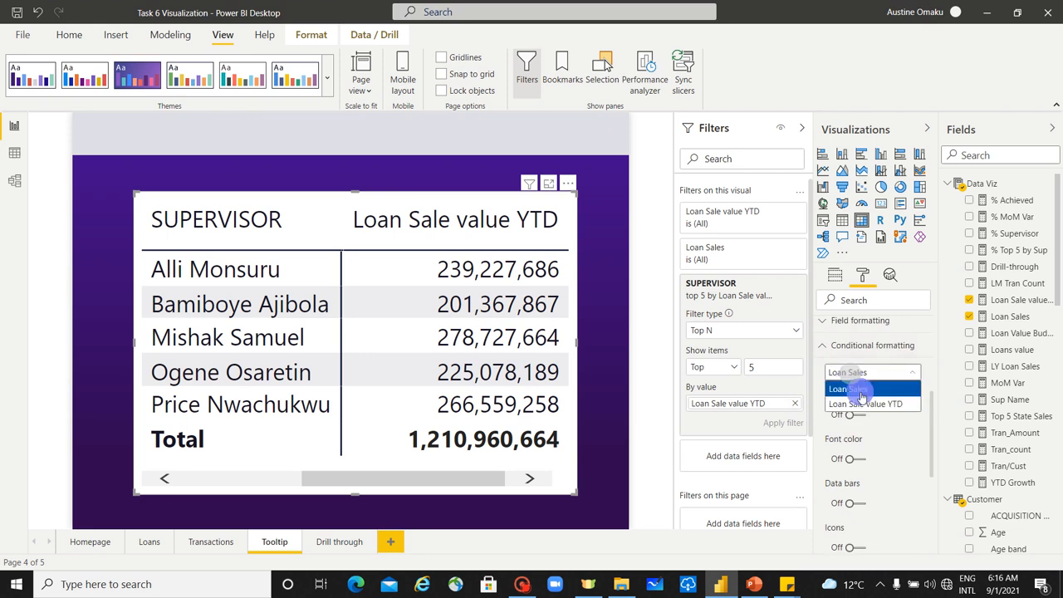
pyautogui.click(864, 405)
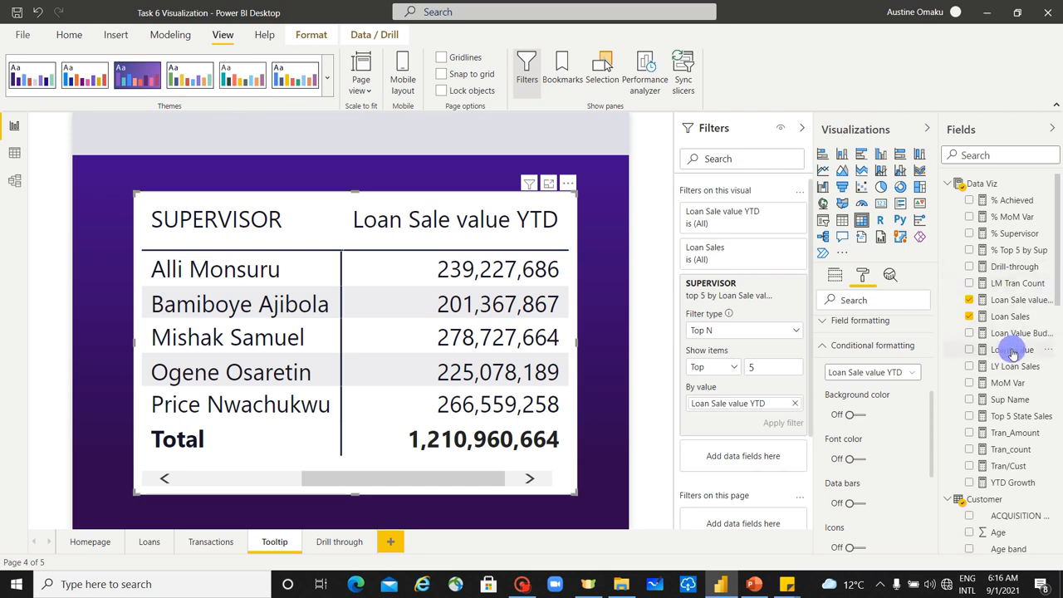
# Step: Replace Loan Sale value YTD with Loans value in both the matrix values and the top 5 SUPERVISOR filter, and apply the filter
pyautogui.click(832, 275)
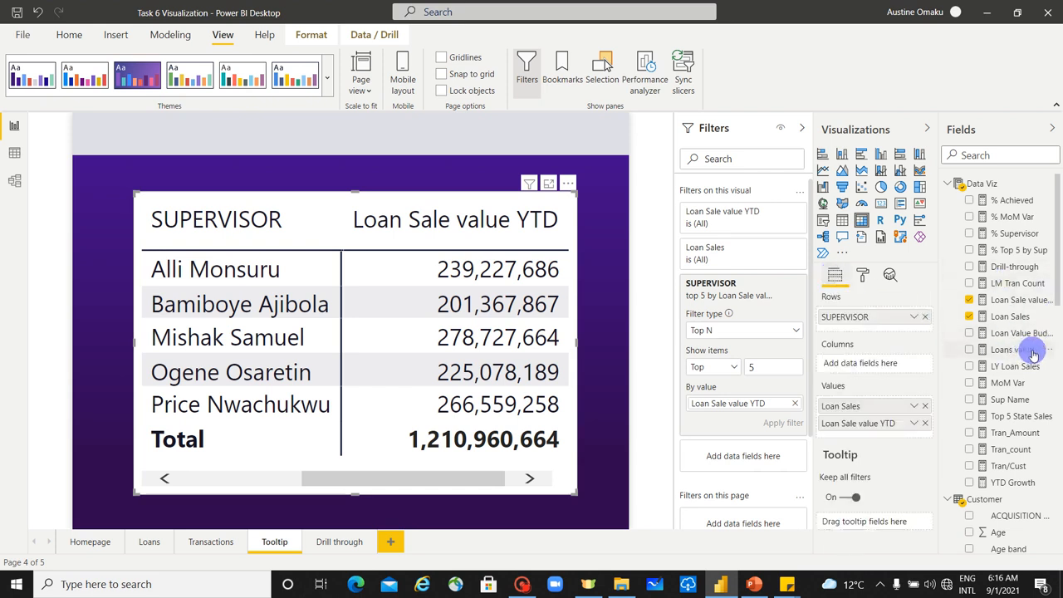
pyautogui.moveTo(1033, 354); pyautogui.dragTo(905, 423)
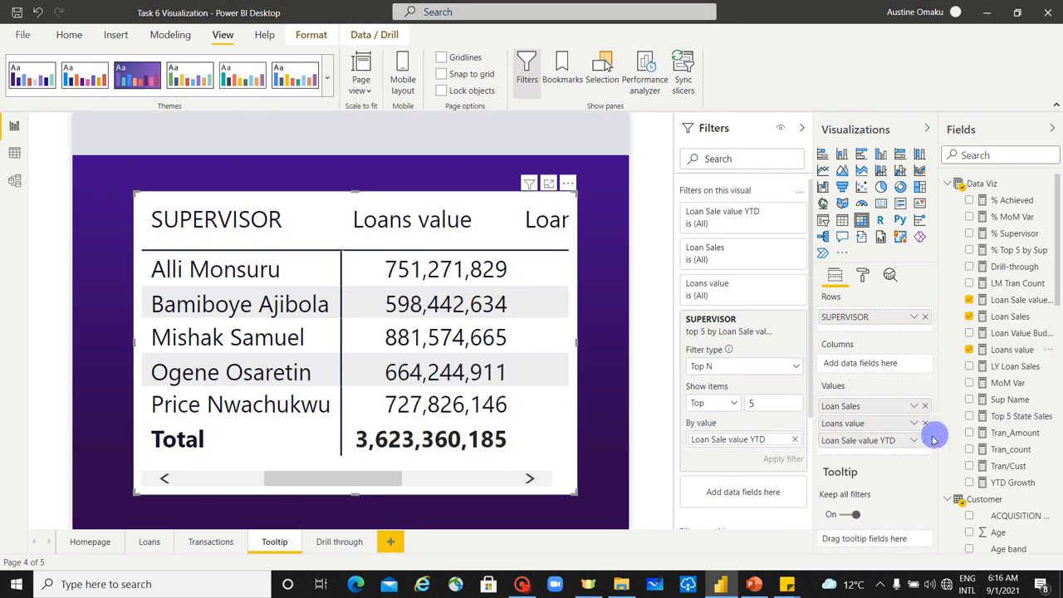
pyautogui.click(924, 441)
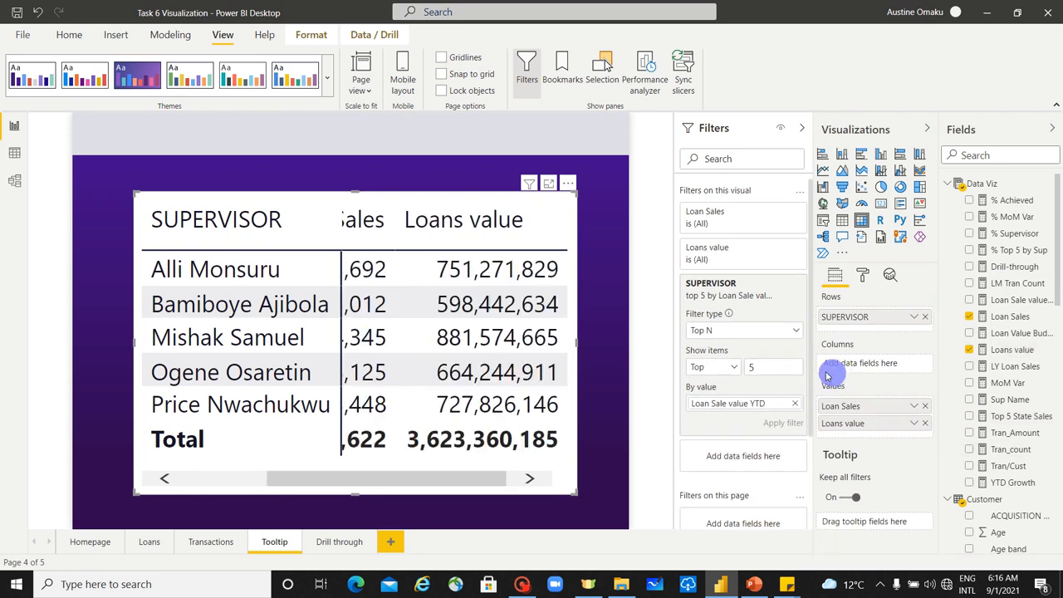
pyautogui.click(795, 409)
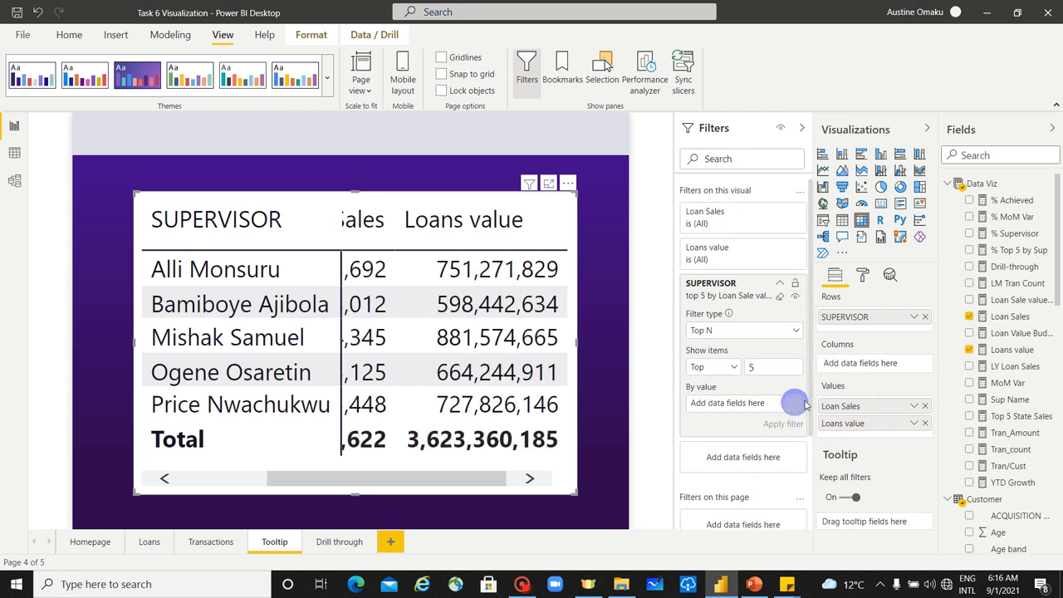
pyautogui.moveTo(1038, 352); pyautogui.dragTo(781, 404)
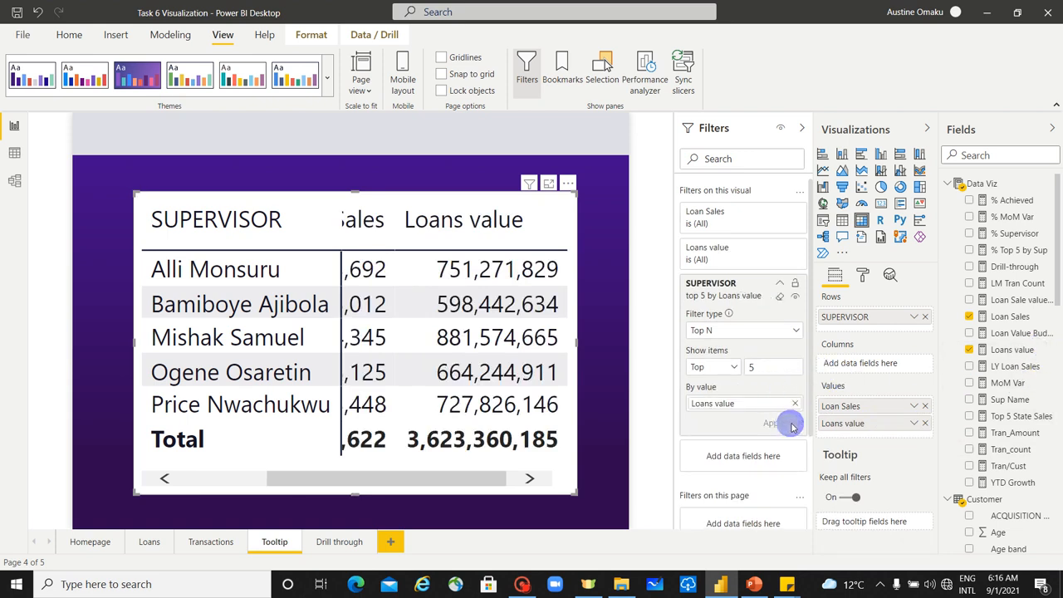
# Step: Set the display units of the matrix's Loans value field to Millions in its field formatting
pyautogui.click(862, 276)
pyautogui.scroll(-2, 870, 407)
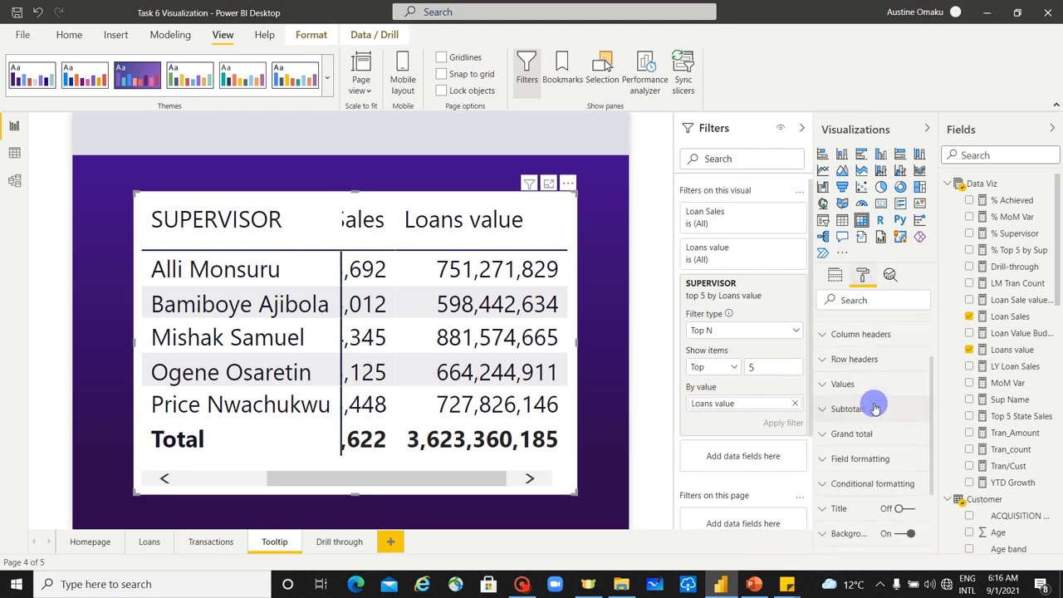
pyautogui.scroll(2, 876, 407)
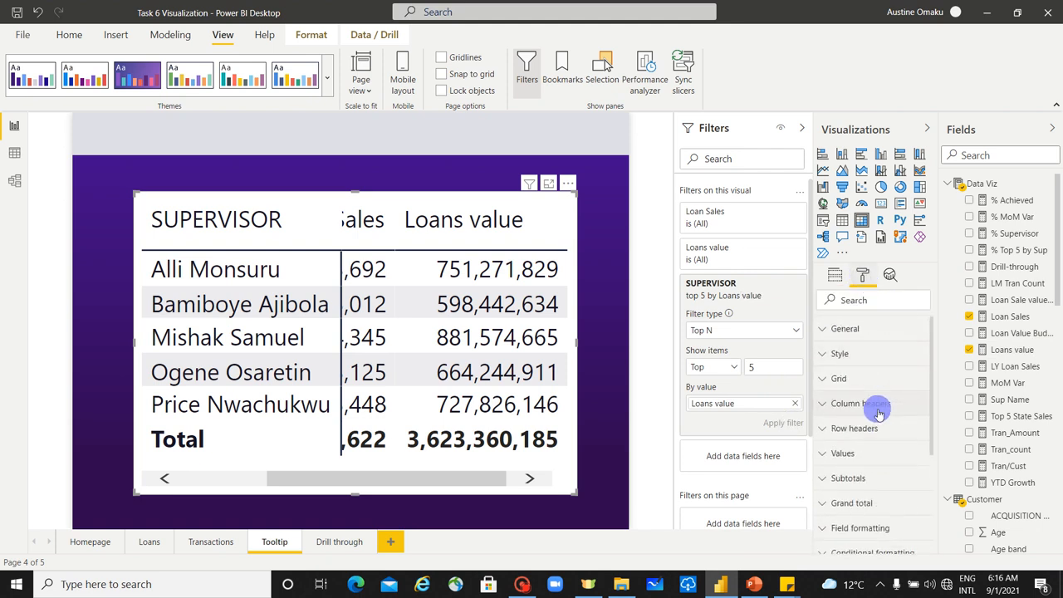
pyautogui.scroll(-2, 879, 432)
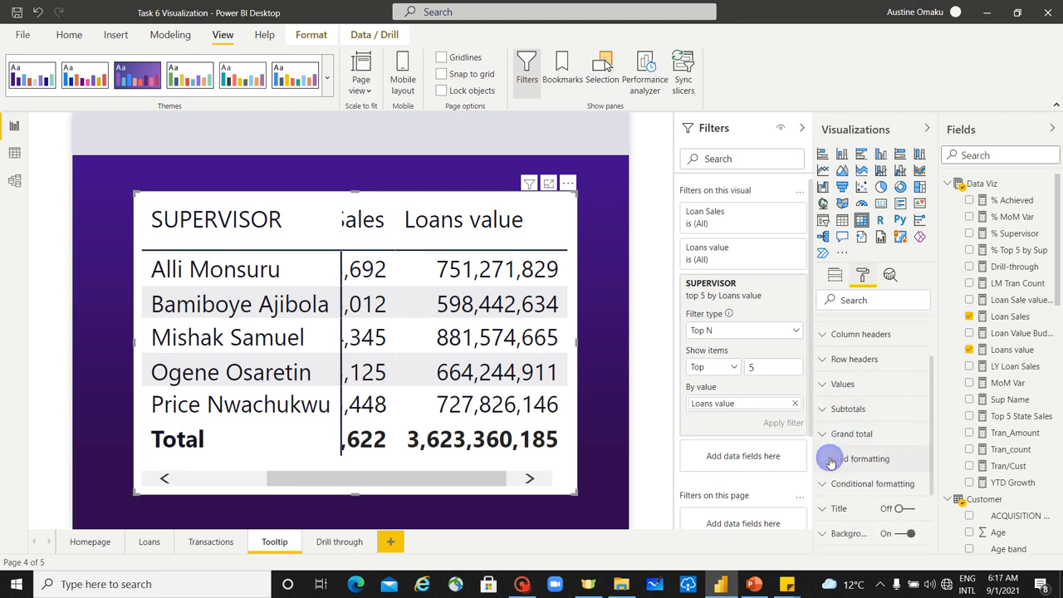
pyautogui.click(823, 458)
pyautogui.click(882, 486)
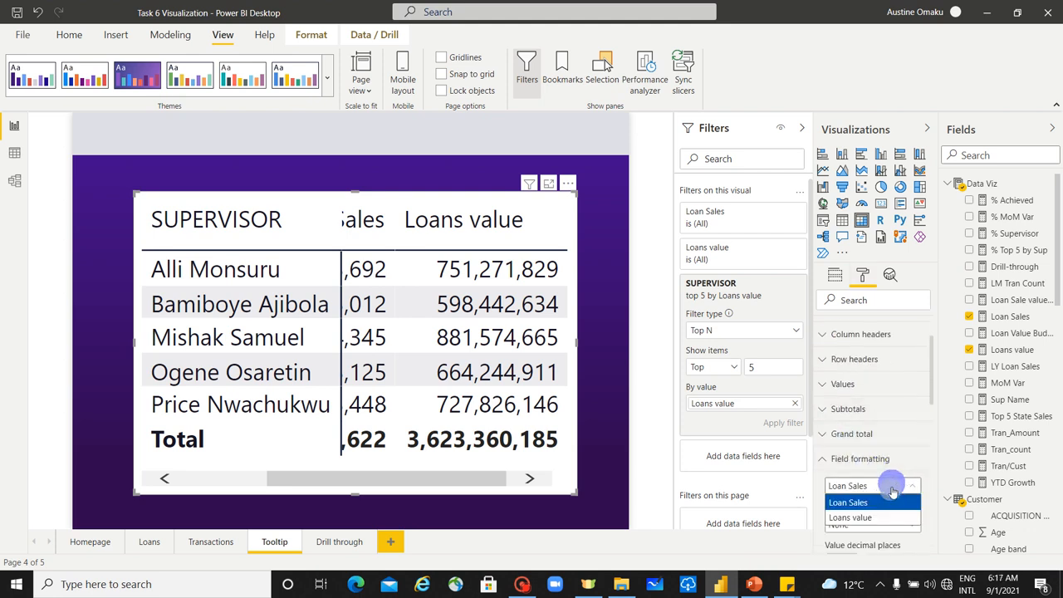
pyautogui.click(886, 518)
pyautogui.scroll(-3, 884, 499)
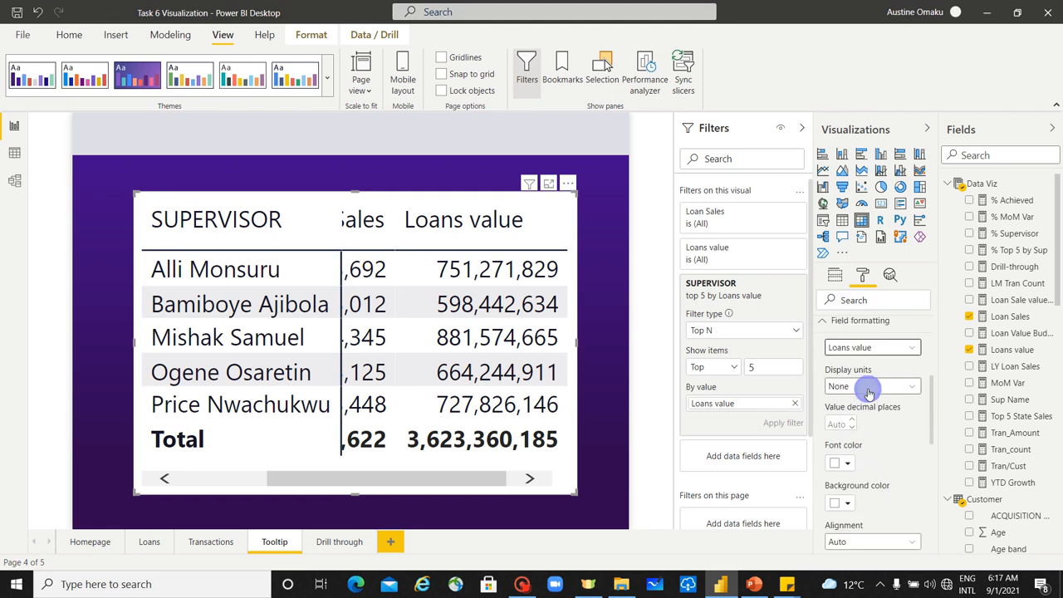
pyautogui.click(869, 387)
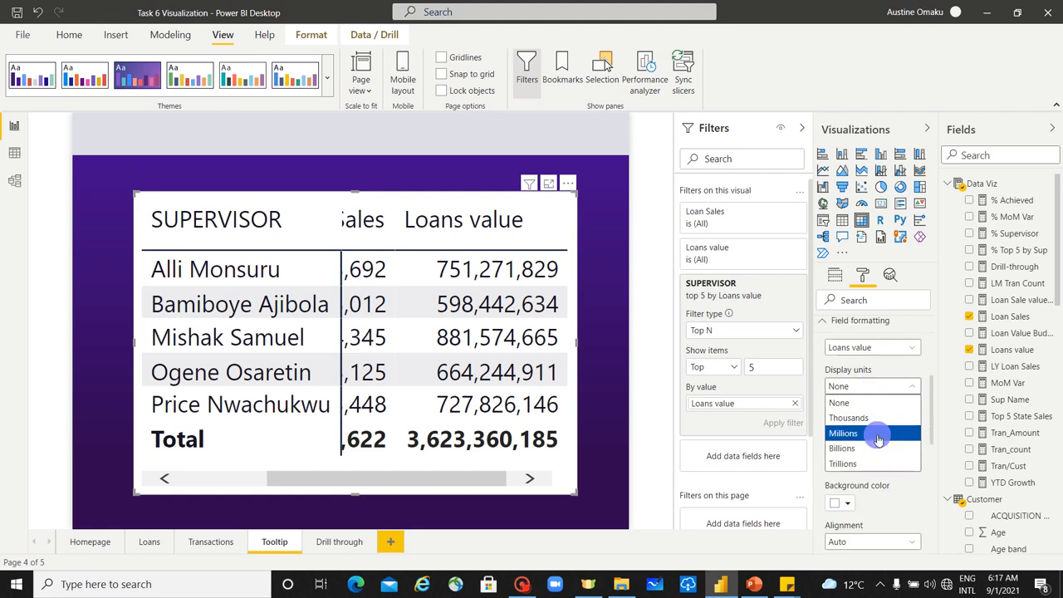
pyautogui.click(875, 432)
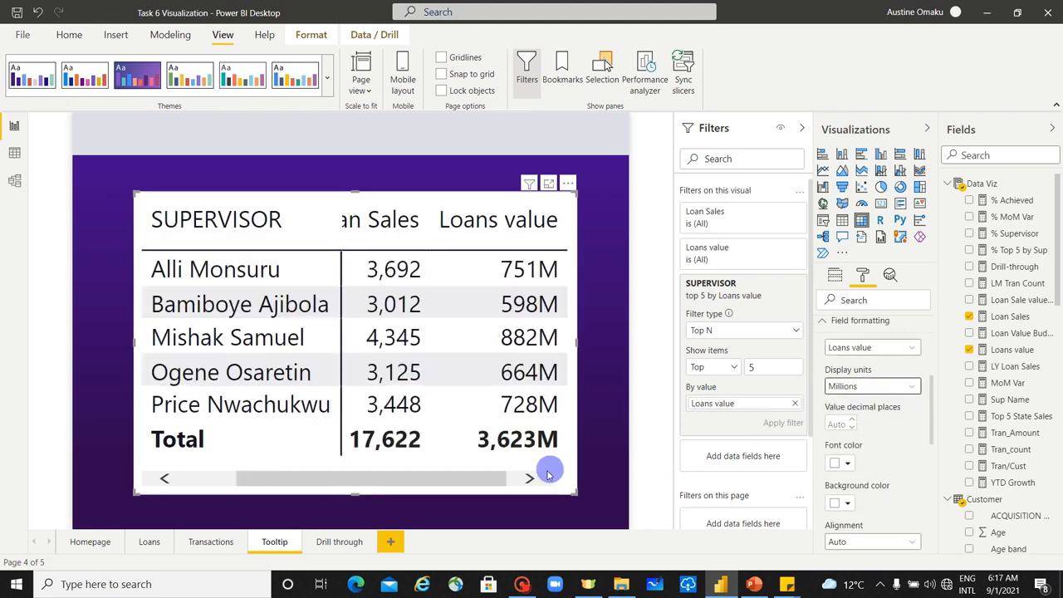
# Step: Search the matrix's format settings for "size" and set the grid text size to 8 pt
pyautogui.scroll(3, 905, 397)
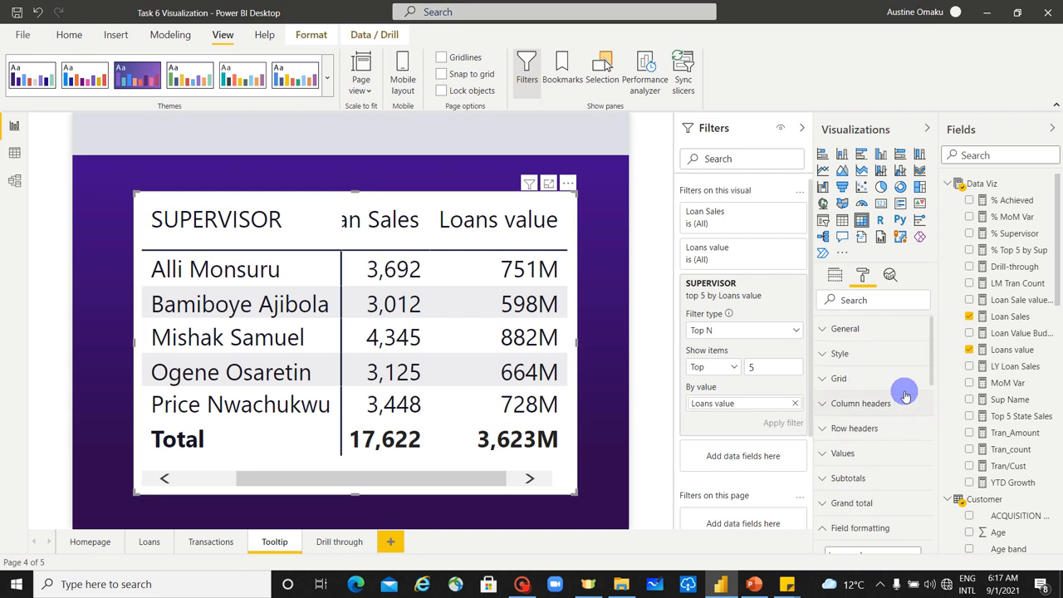
pyautogui.click(887, 293)
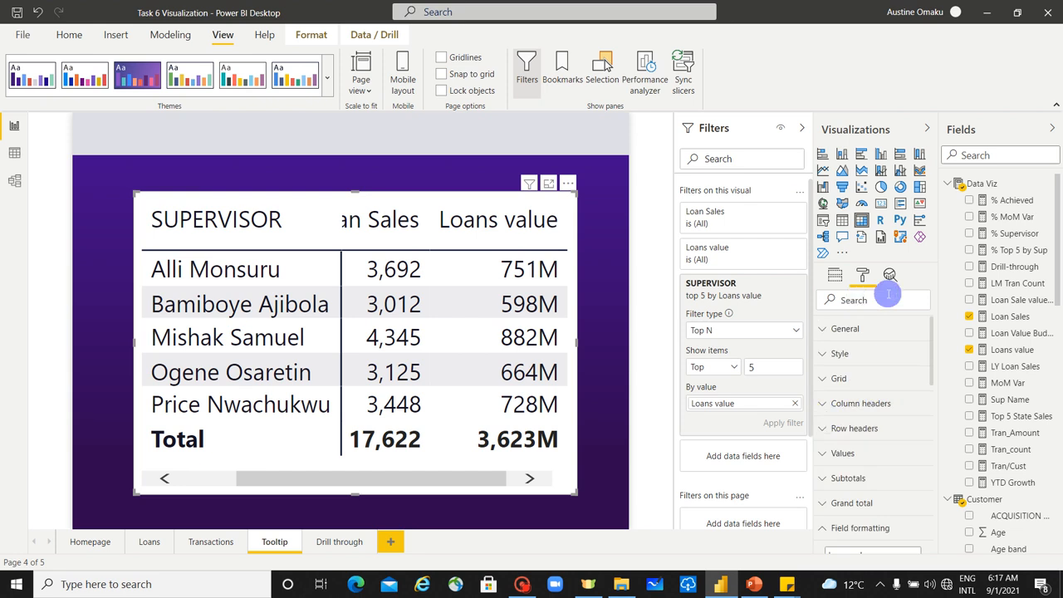
pyautogui.write('size')
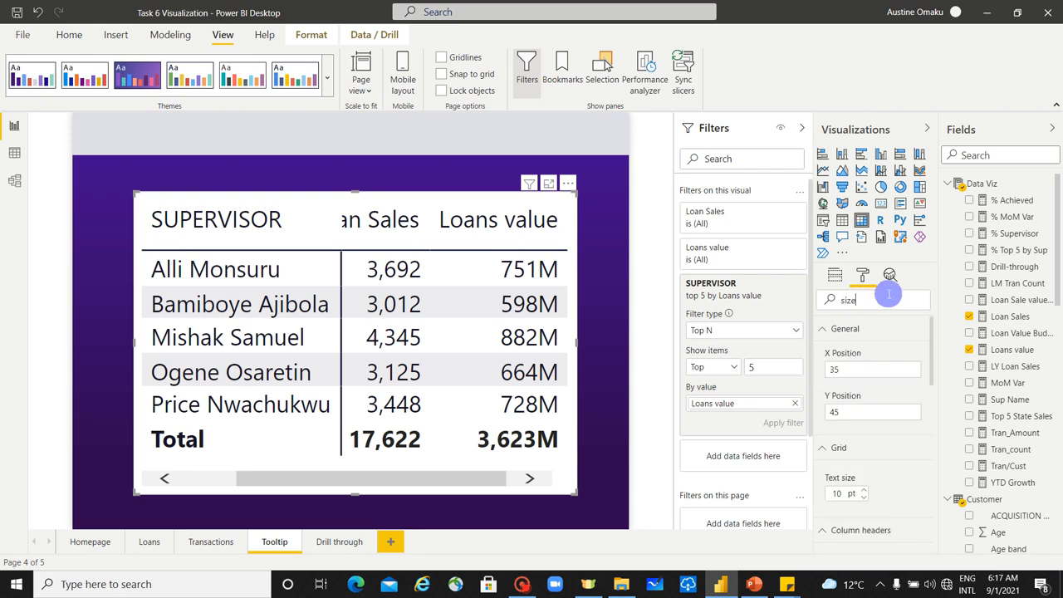
pyautogui.scroll(-3, 874, 424)
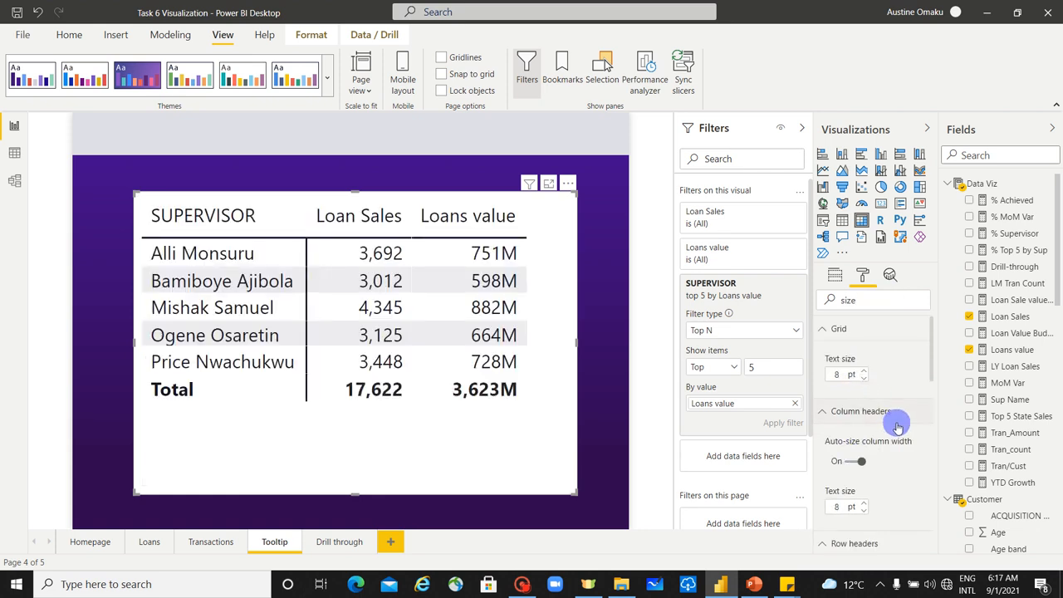
pyautogui.scroll(-5, 896, 425)
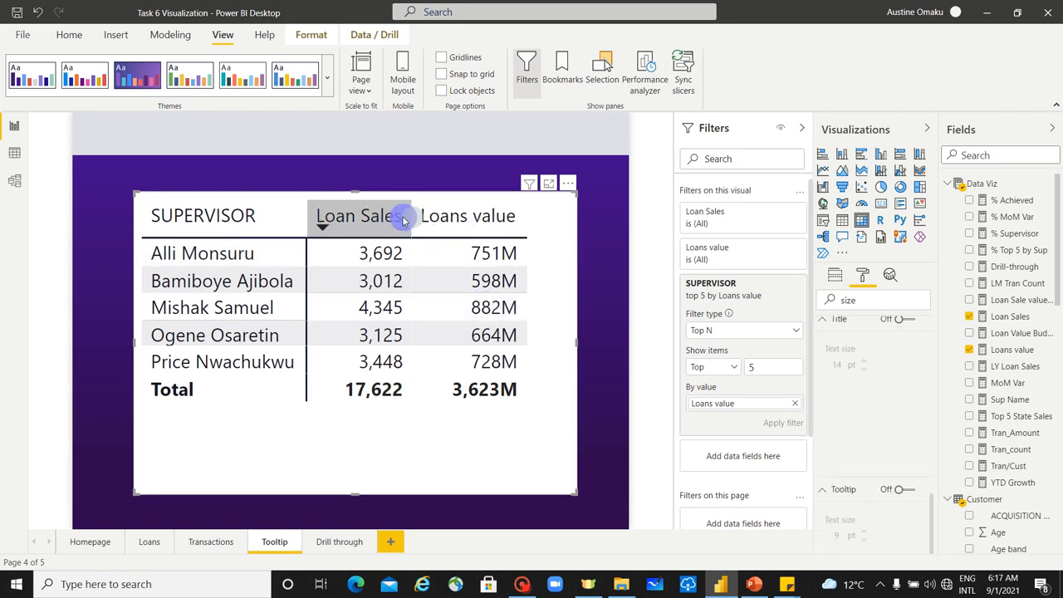
# Step: Add the % Supervisor measure to the matrix values below Loans value
pyautogui.moveTo(409, 211); pyautogui.dragTo(412, 216)
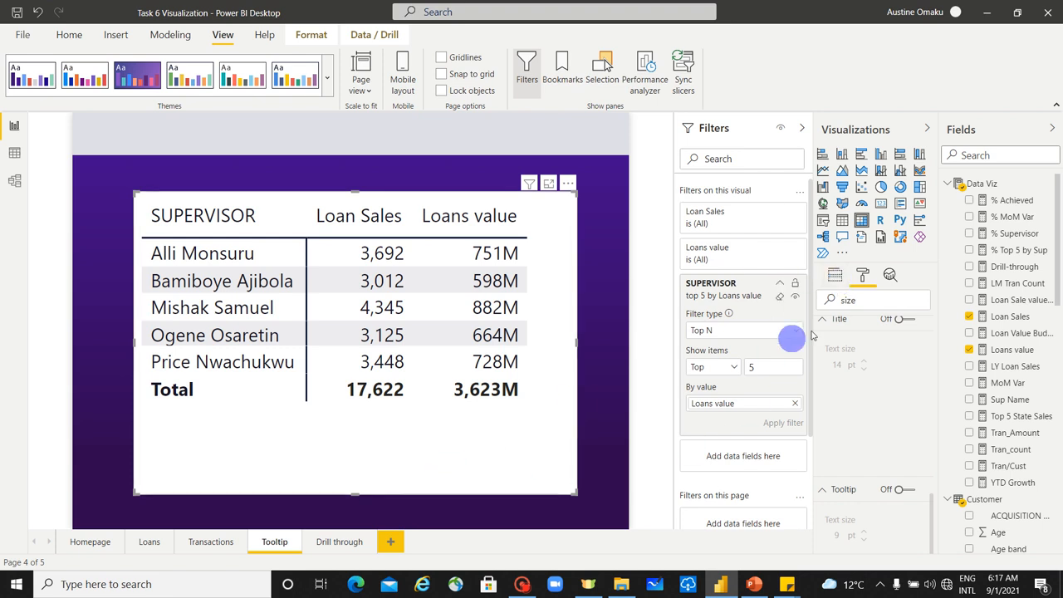
pyautogui.click(834, 274)
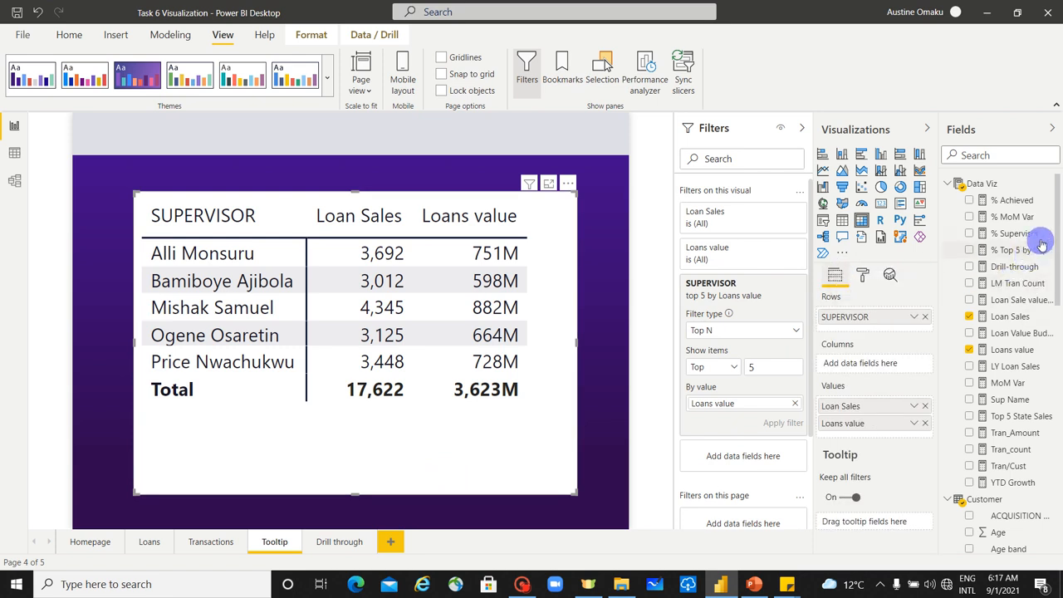
pyautogui.moveTo(1030, 236); pyautogui.dragTo(885, 433)
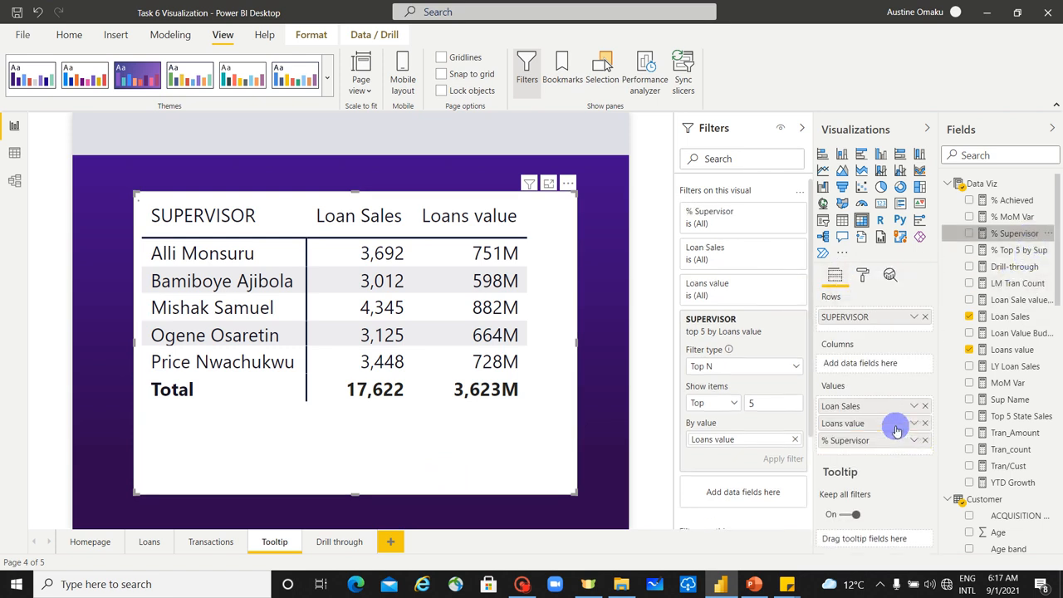
# Step: Widen the matrix on both sides until the full % Supervisor column fits
pyautogui.moveTo(411, 482); pyautogui.dragTo(361, 488)
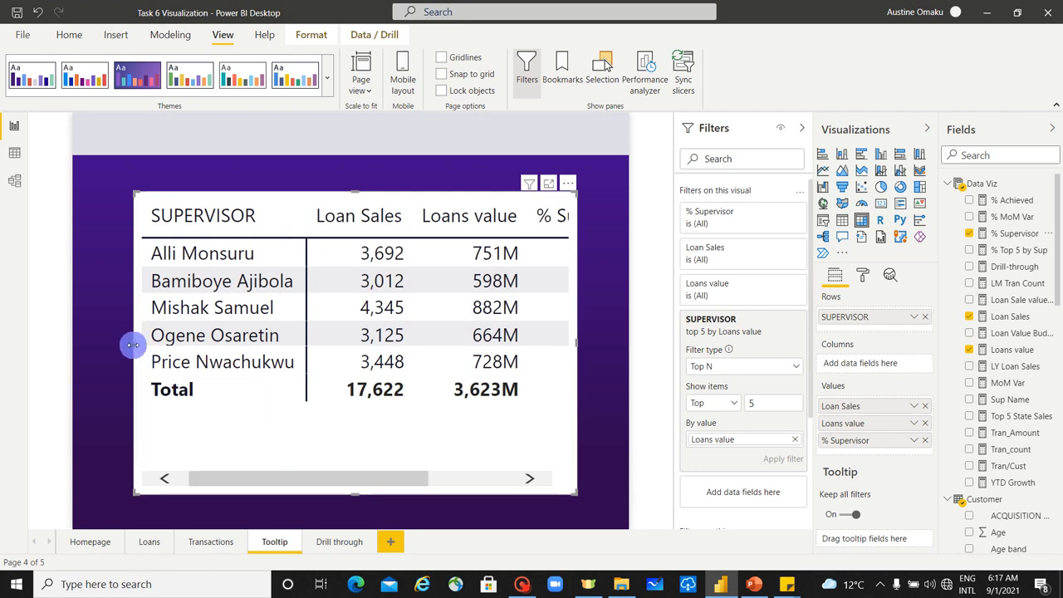
pyautogui.moveTo(133, 344); pyautogui.dragTo(93, 347)
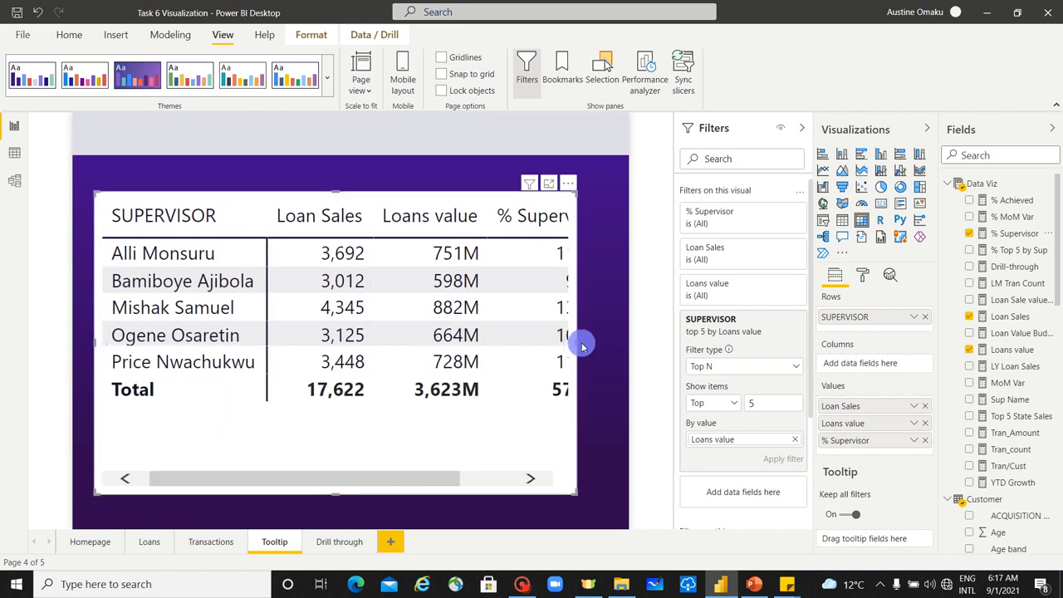
pyautogui.moveTo(575, 342); pyautogui.dragTo(619, 343)
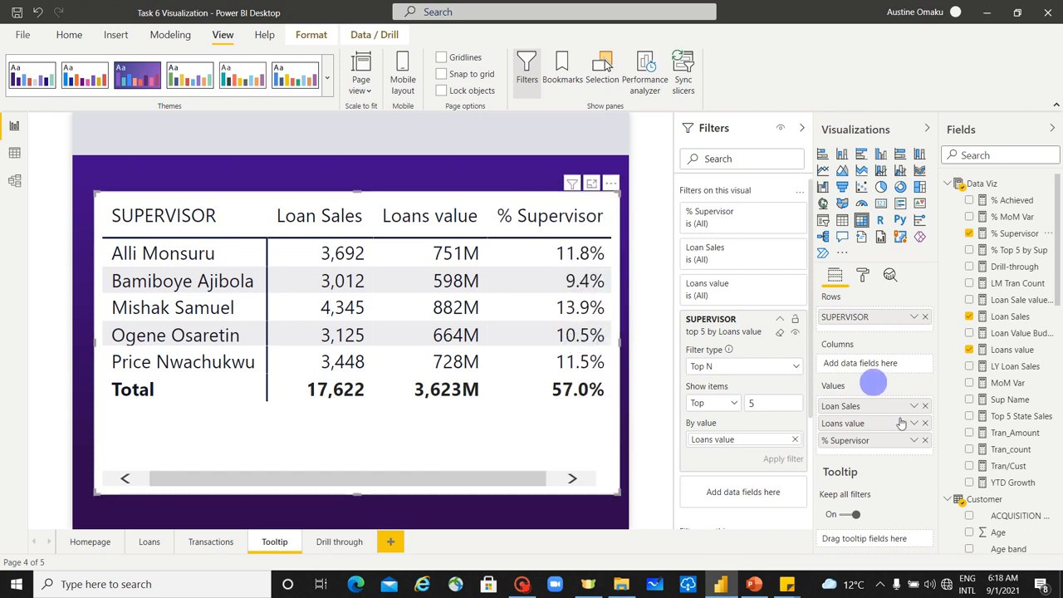
# Step: Rename the % Supervisor value in the matrix as % Sup, and shrink and reposition the matrix in the lower part of the tooltip page
pyautogui.moveTo(866, 445); pyautogui.dragTo(920, 480)
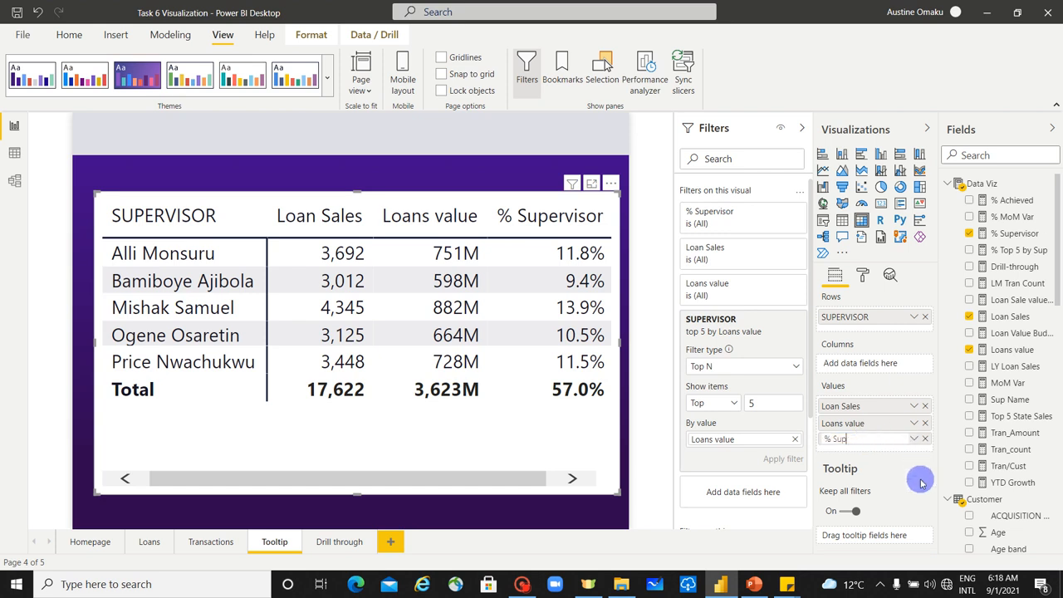
pyautogui.press('Return')
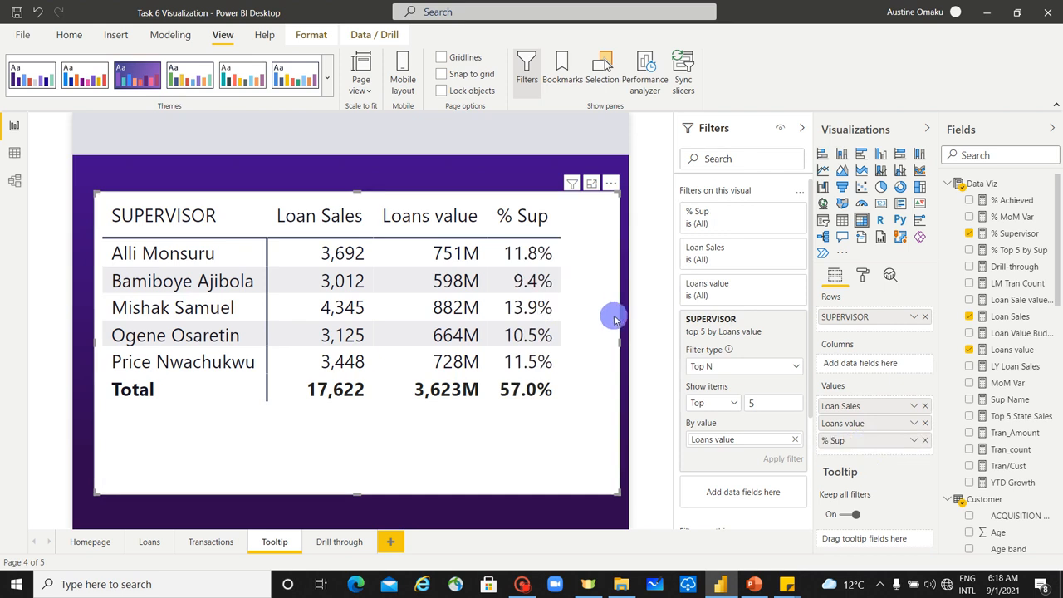
pyautogui.moveTo(620, 343); pyautogui.dragTo(576, 356)
pyautogui.moveTo(429, 447); pyautogui.dragTo(440, 449)
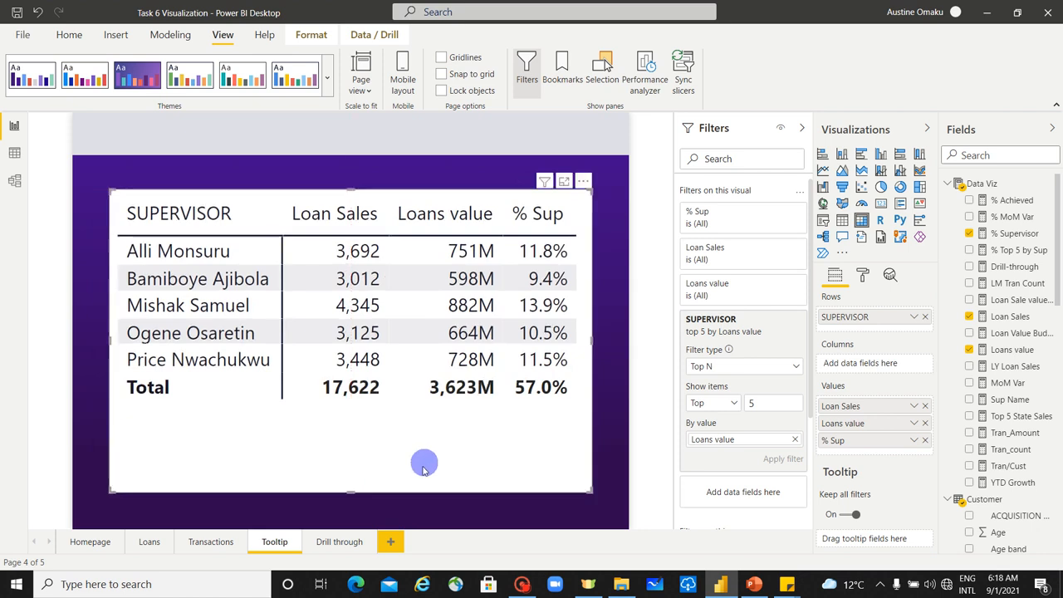
pyautogui.moveTo(350, 490); pyautogui.dragTo(418, 494)
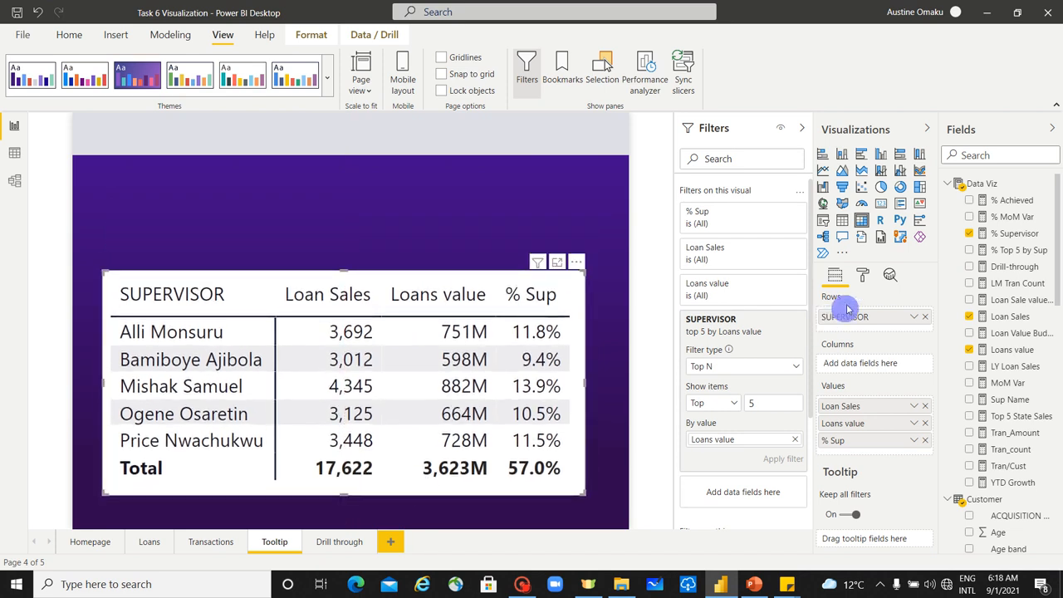
# Step: Turn on both the vertical and the horizontal grid lines in the matrix's grid formatting
pyautogui.click(862, 275)
pyautogui.click(833, 354)
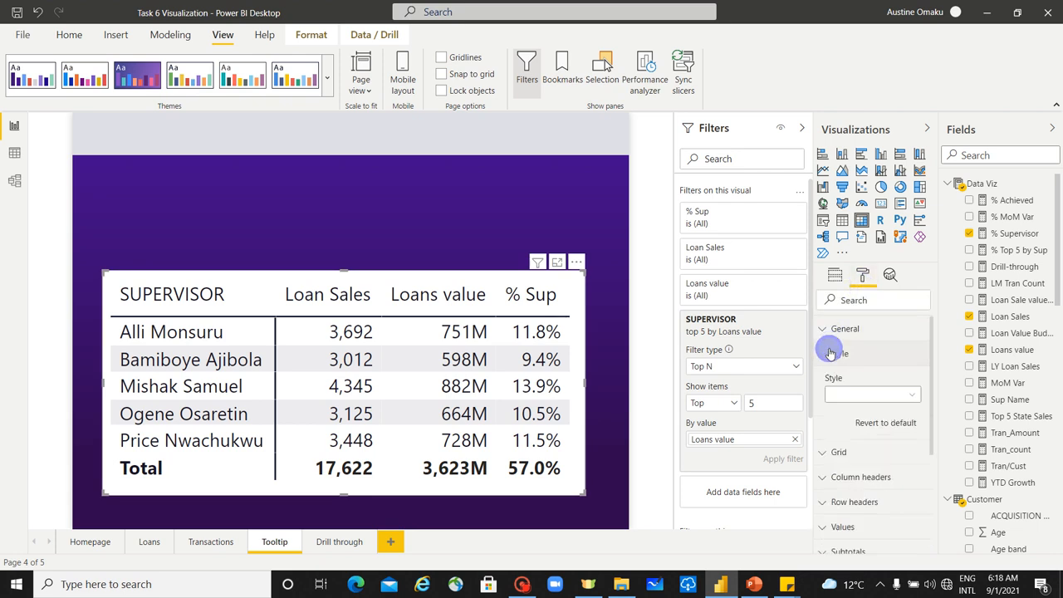
pyautogui.click(837, 355)
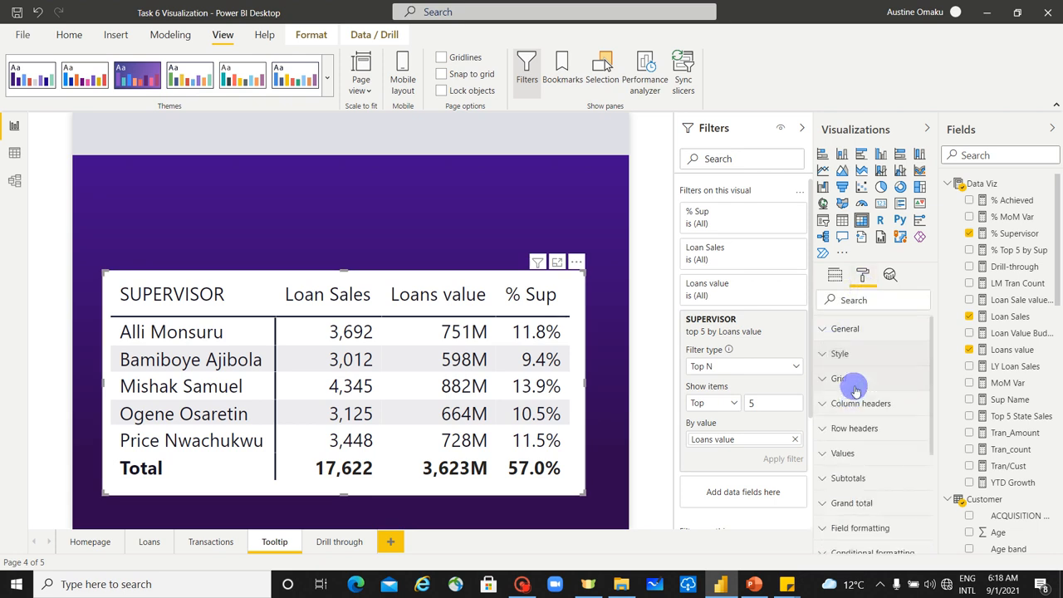
pyautogui.click(855, 379)
pyautogui.click(860, 424)
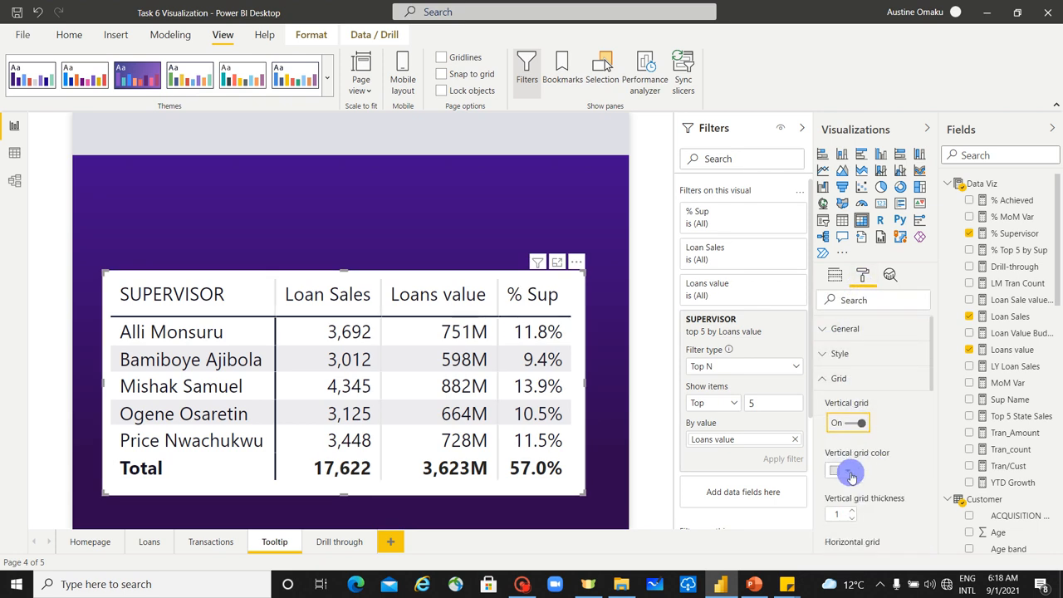
pyautogui.click(848, 471)
pyautogui.click(882, 475)
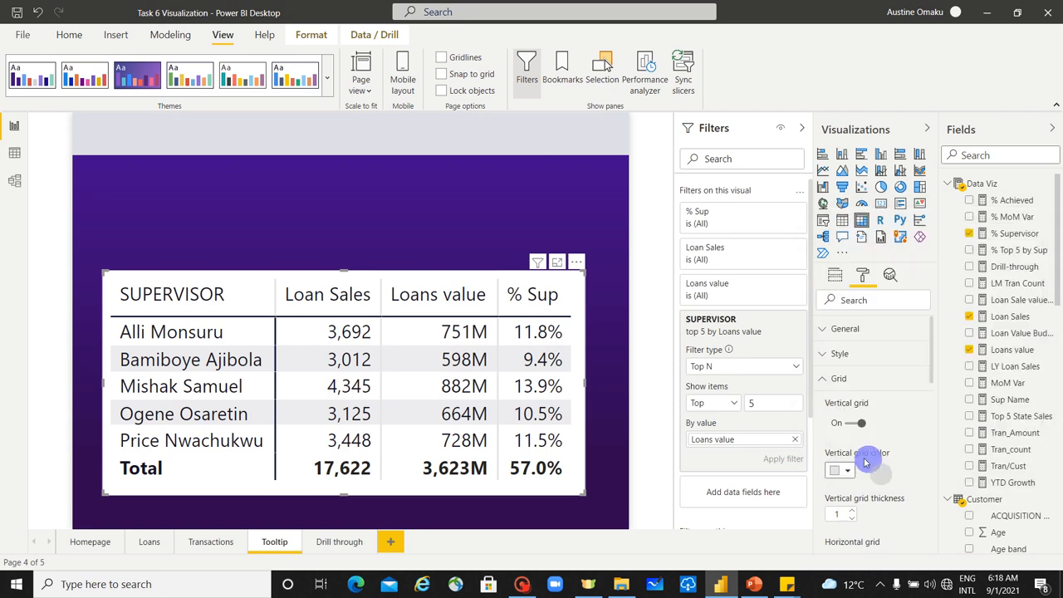
pyautogui.scroll(-3, 884, 465)
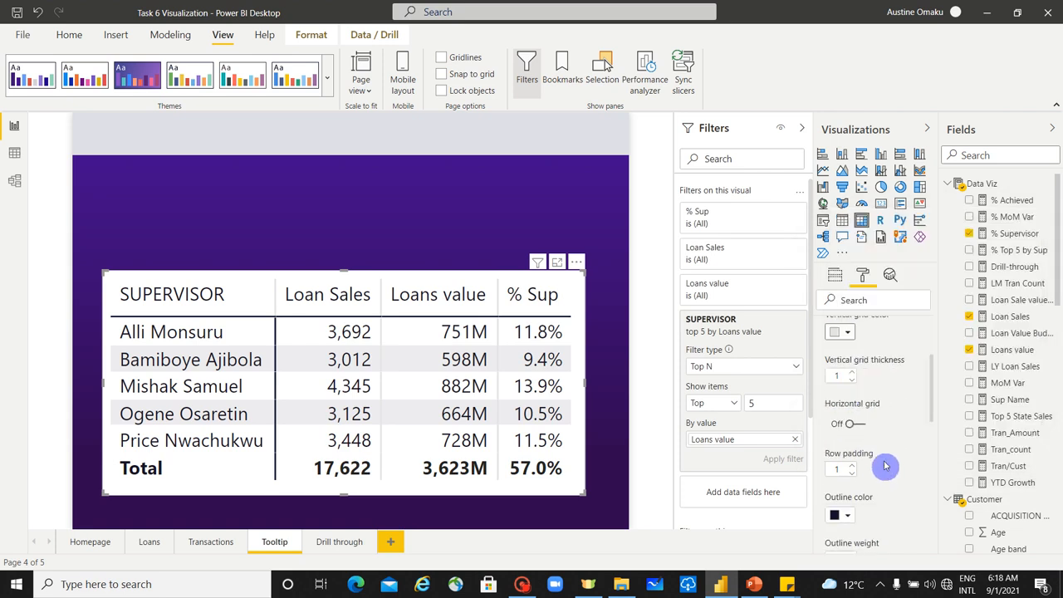
pyautogui.click(855, 423)
# Step: Set the row padding of the matrix grid to 2
pyautogui.scroll(-3, 879, 440)
pyautogui.scroll(2, 885, 441)
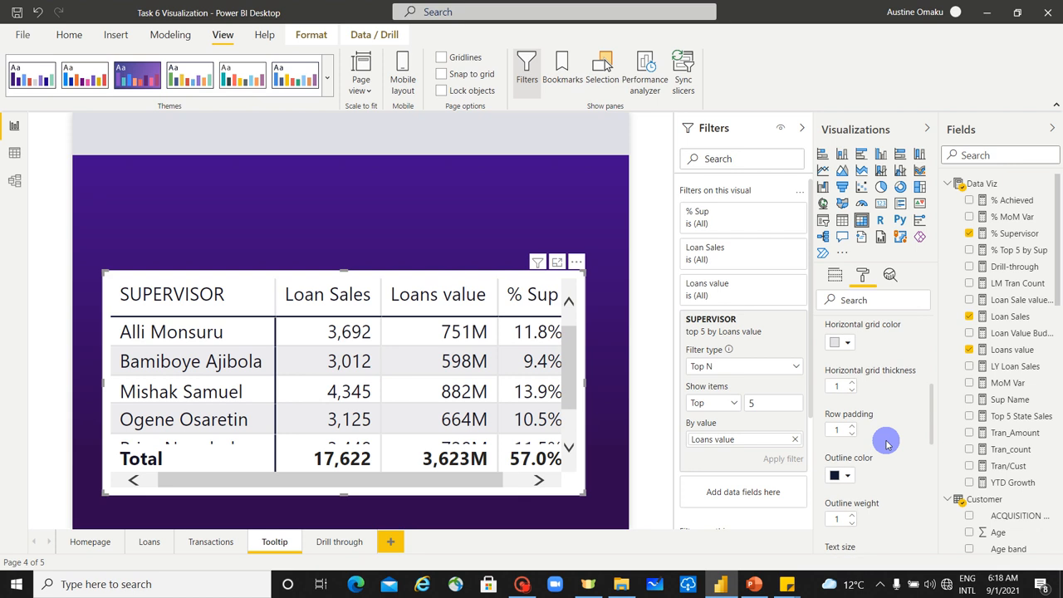
pyautogui.scroll(-2, 908, 456)
pyautogui.scroll(5, 908, 456)
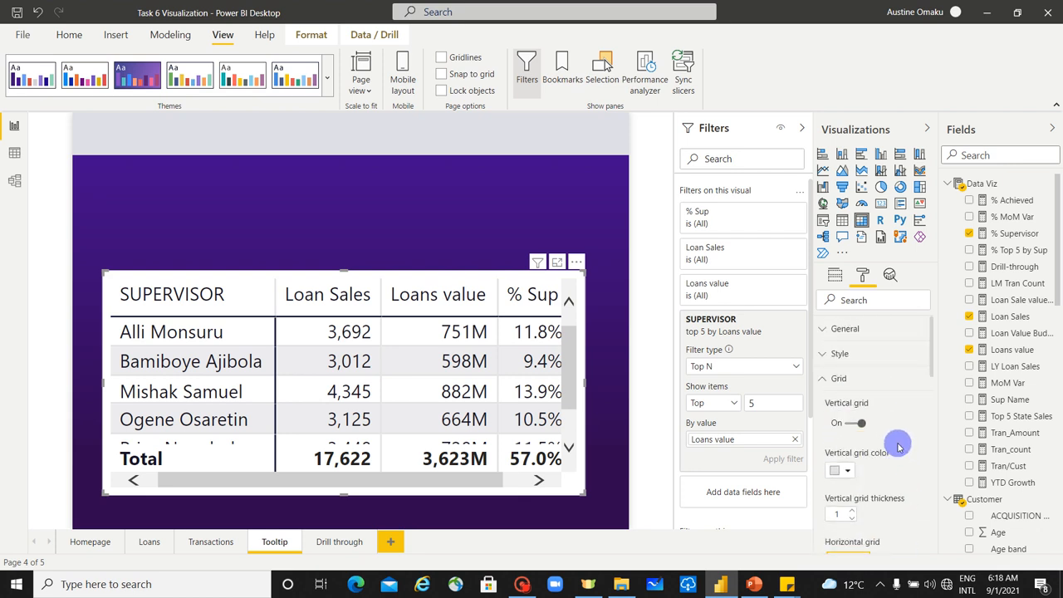
pyautogui.scroll(-5, 898, 446)
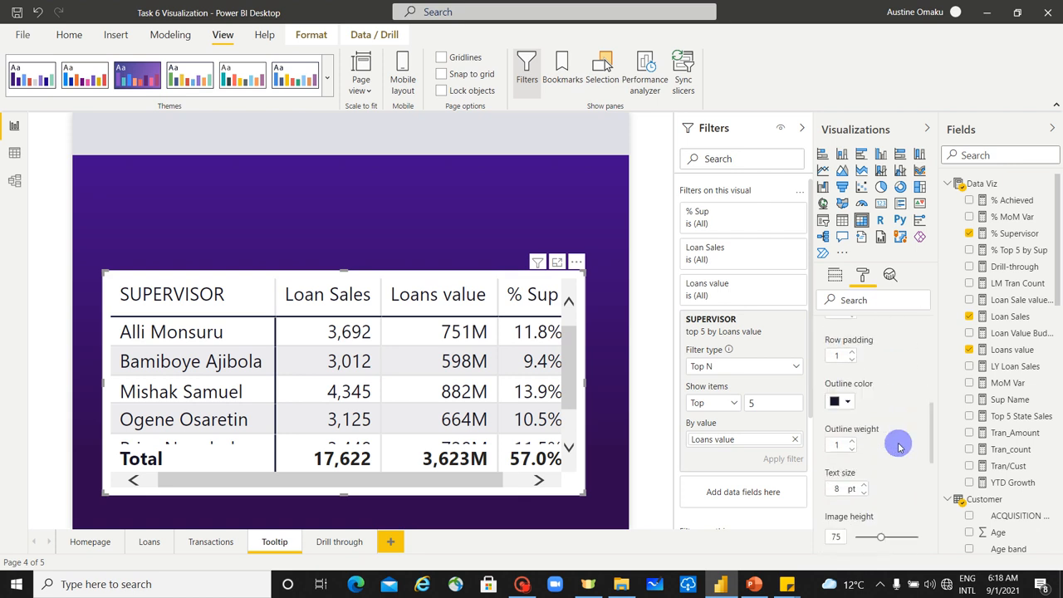
pyautogui.click(853, 352)
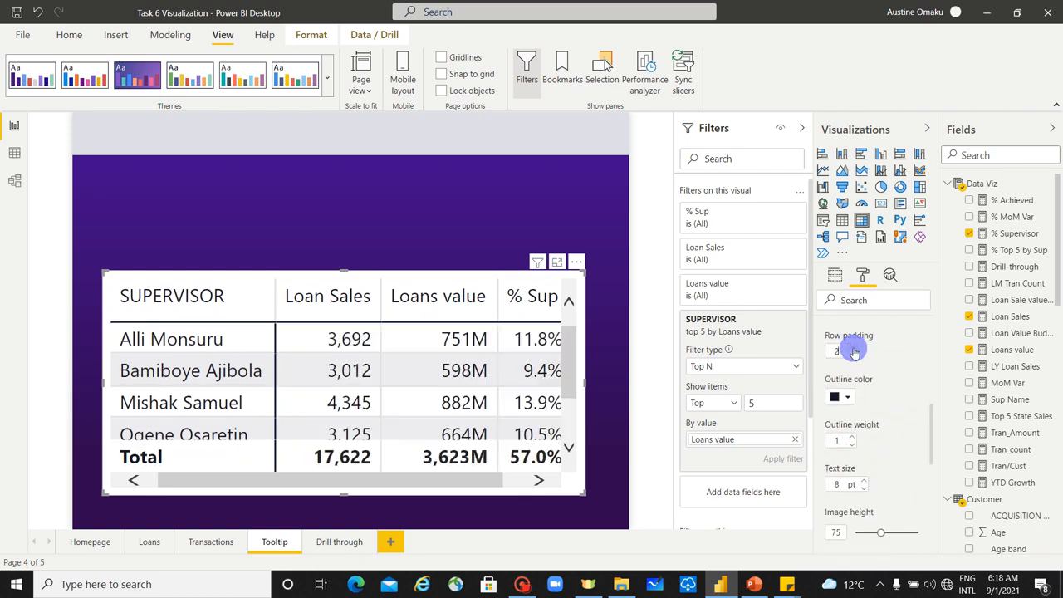
# Step: Change the outline color of the matrix grid to a dark purple theme color
pyautogui.scroll(-3, 904, 432)
pyautogui.scroll(2, 903, 436)
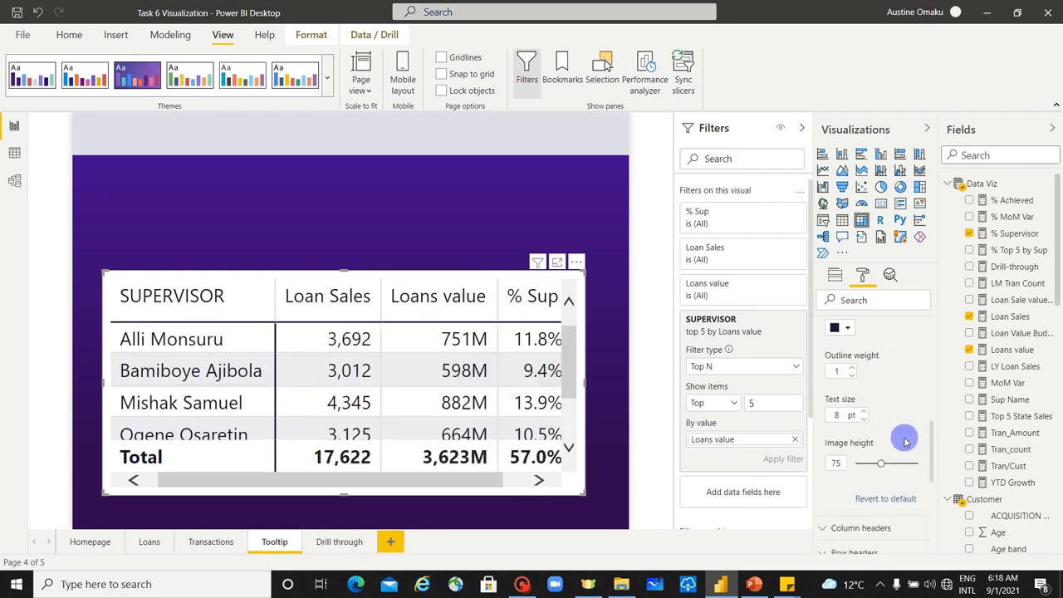
pyautogui.click(855, 325)
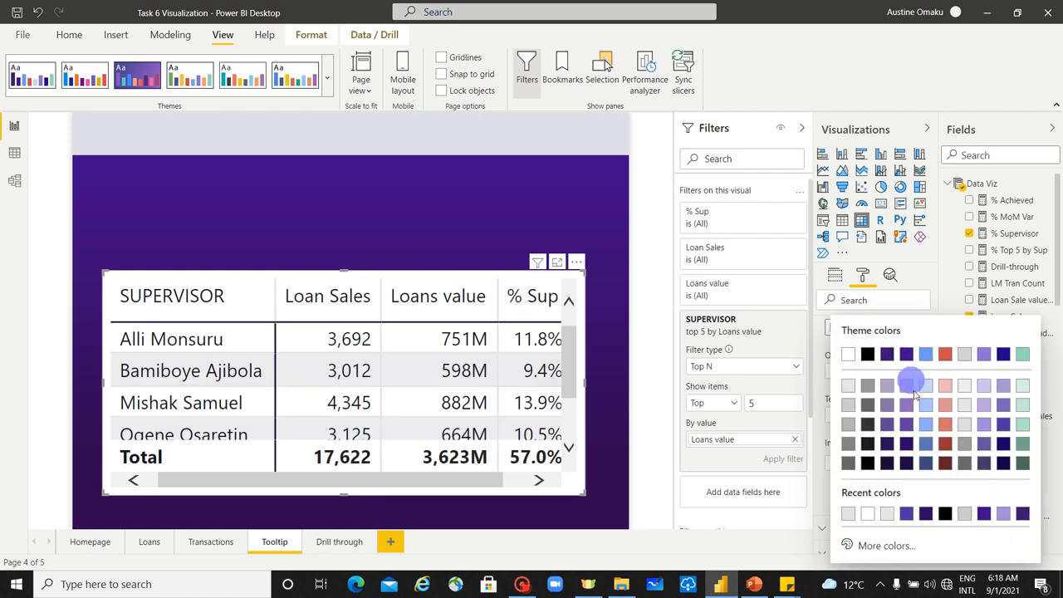
pyautogui.click(889, 444)
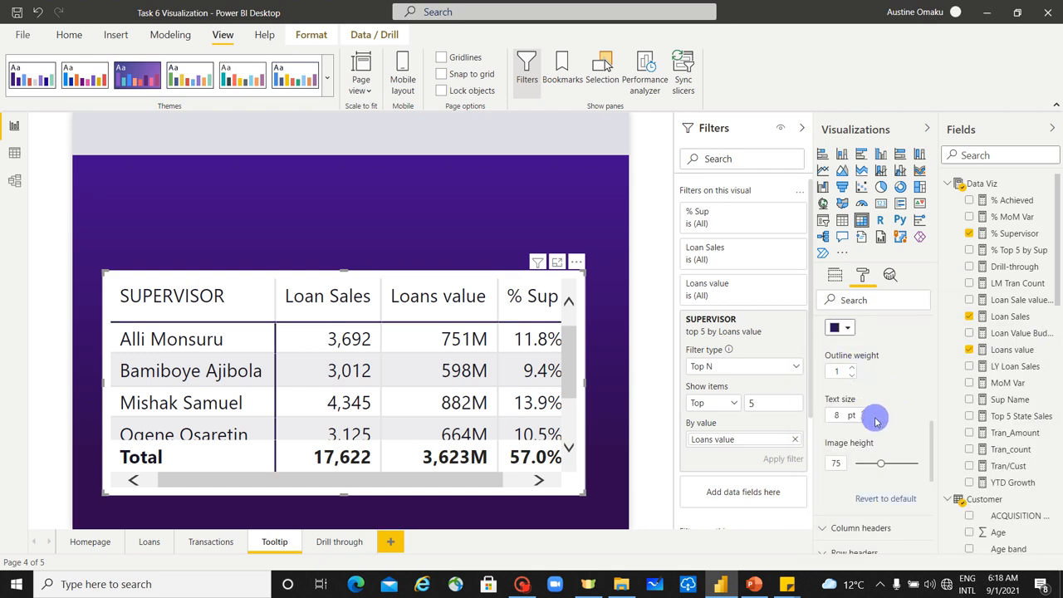
# Step: Format the matrix's column headers with a white font color and a dark purple background color
pyautogui.scroll(-3, 876, 421)
pyautogui.scroll(5, 880, 420)
pyautogui.scroll(2, 881, 419)
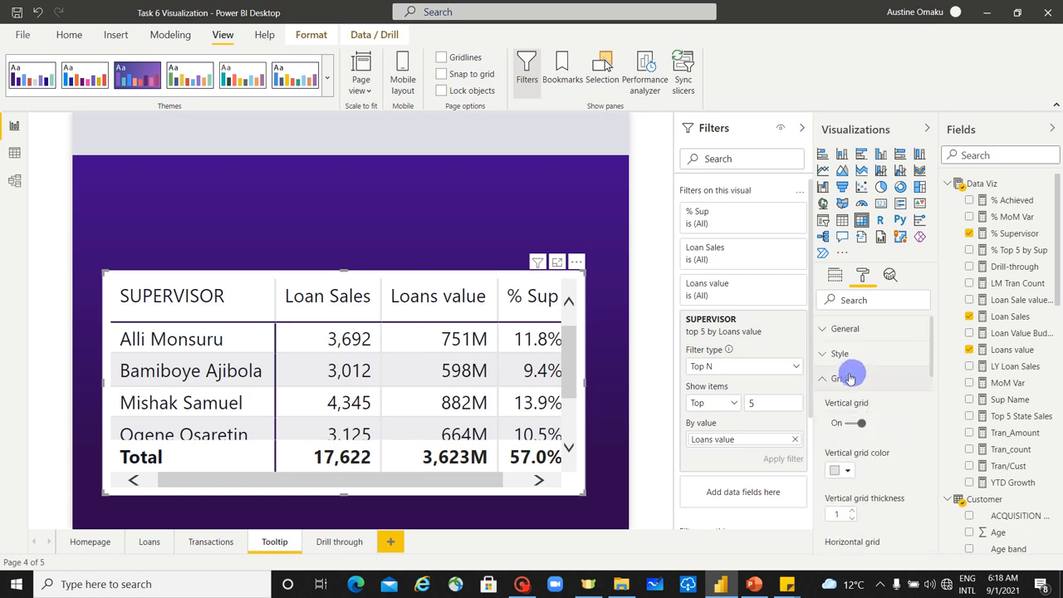
pyautogui.click(825, 379)
pyautogui.scroll(-1, 879, 407)
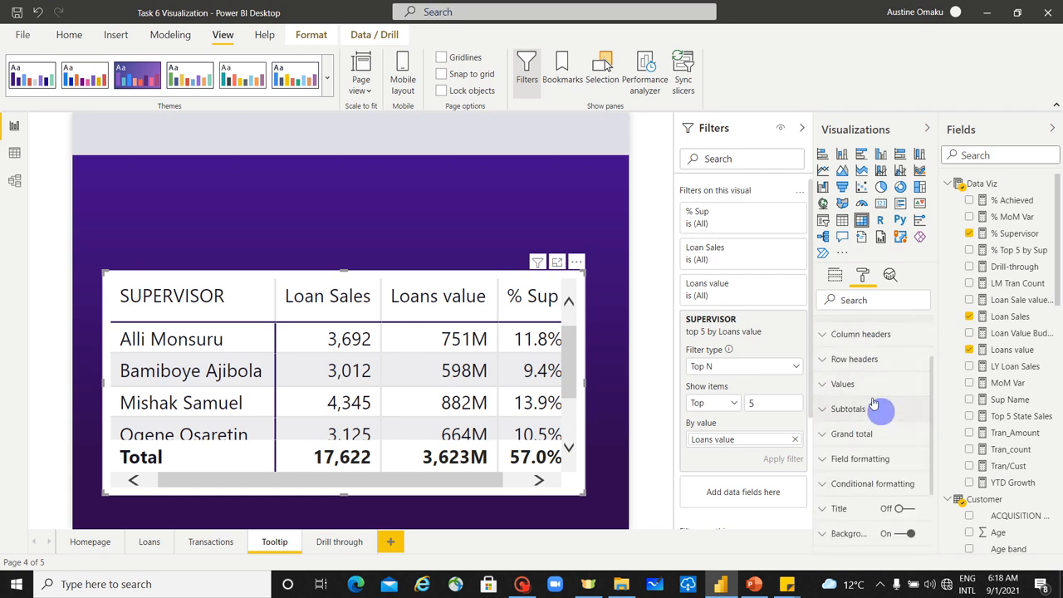
pyautogui.click(864, 336)
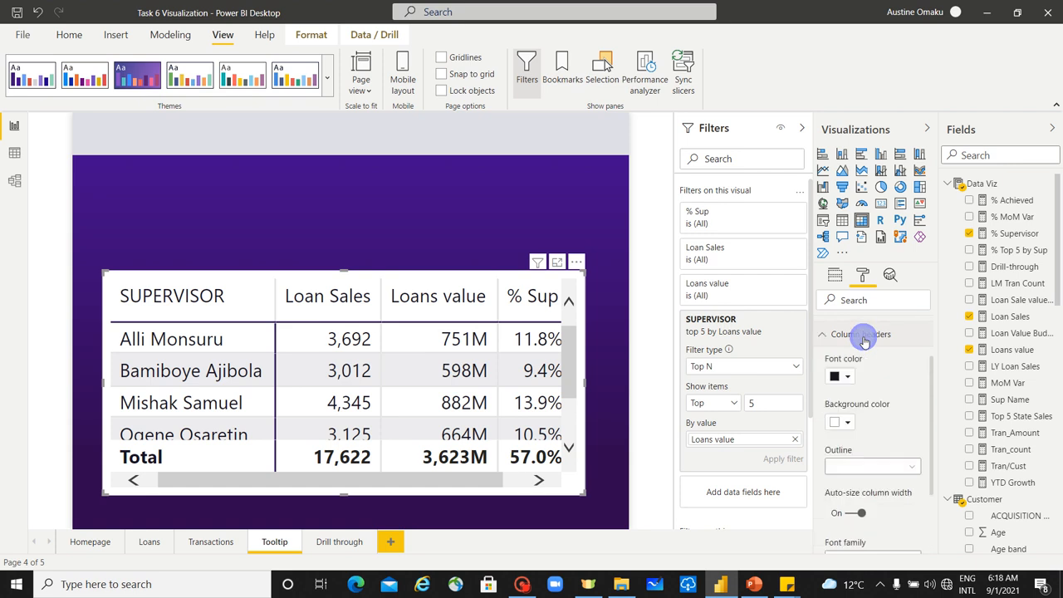
pyautogui.click(843, 377)
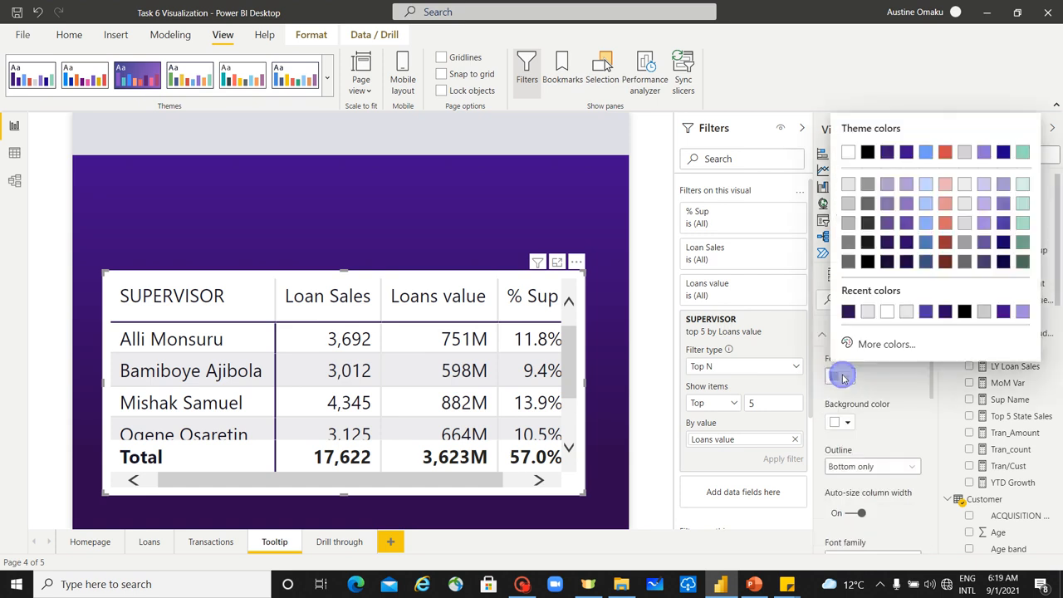
pyautogui.click(886, 313)
pyautogui.click(843, 422)
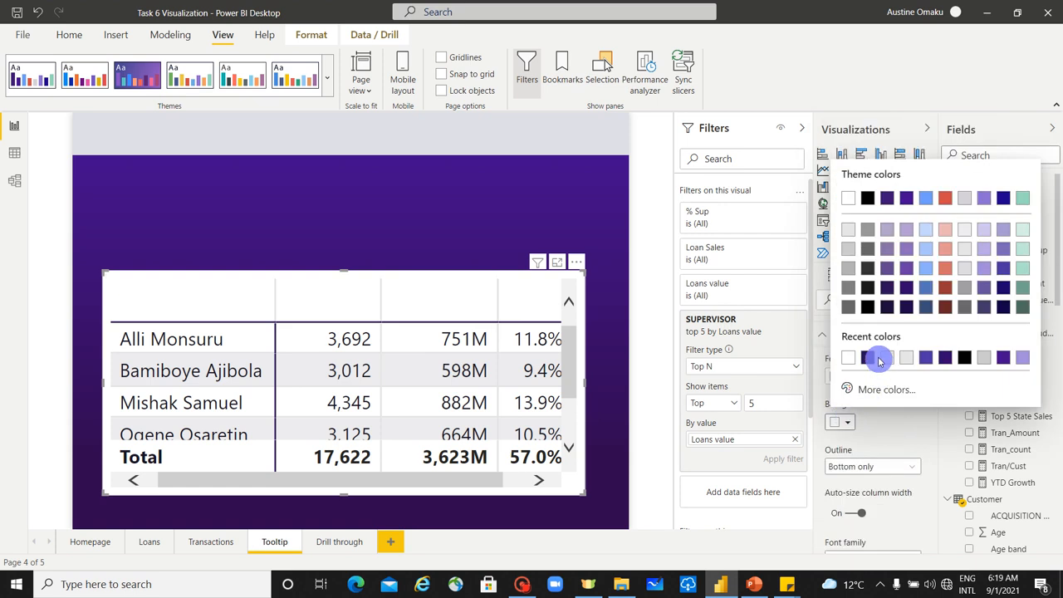
pyautogui.click(887, 291)
# Step: Format the matrix's row headers with a near-black font color and the light purple background #b39ed1, Theme color 2, 60% lighter
pyautogui.scroll(-1, 882, 459)
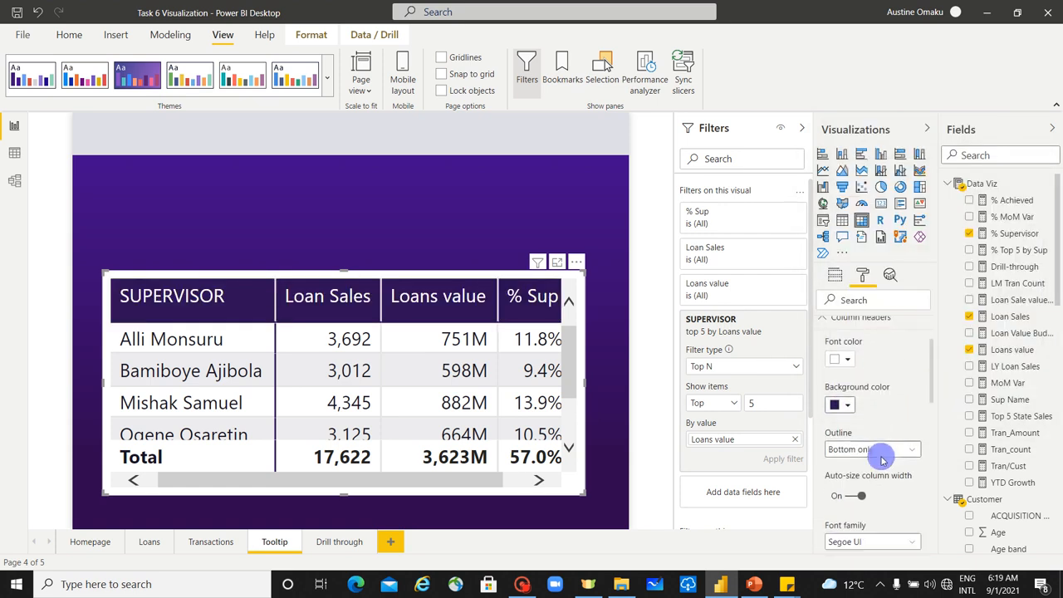
pyautogui.scroll(-3, 876, 450)
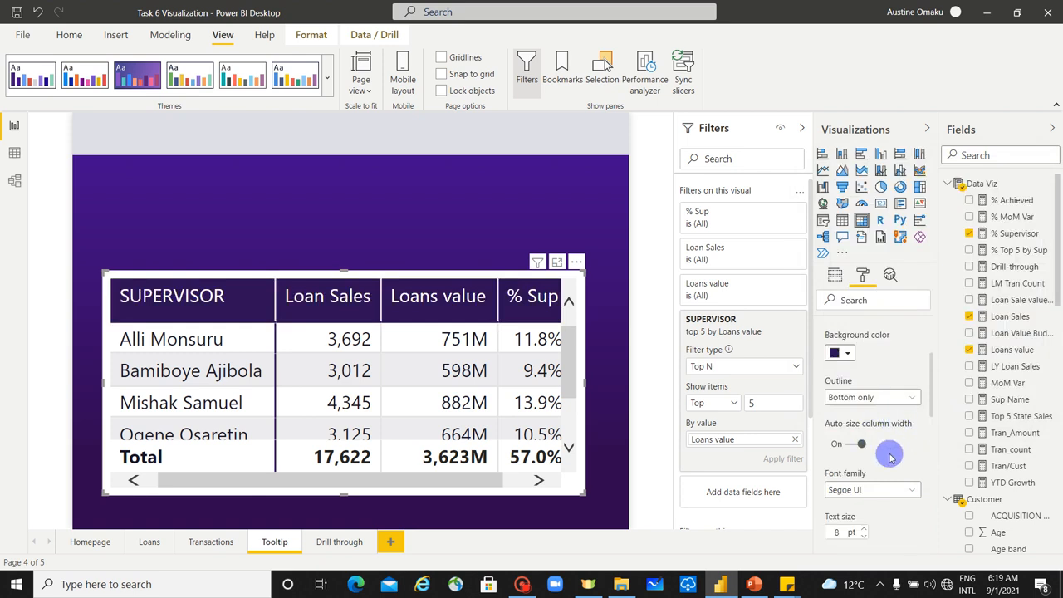
pyautogui.scroll(-15, 890, 456)
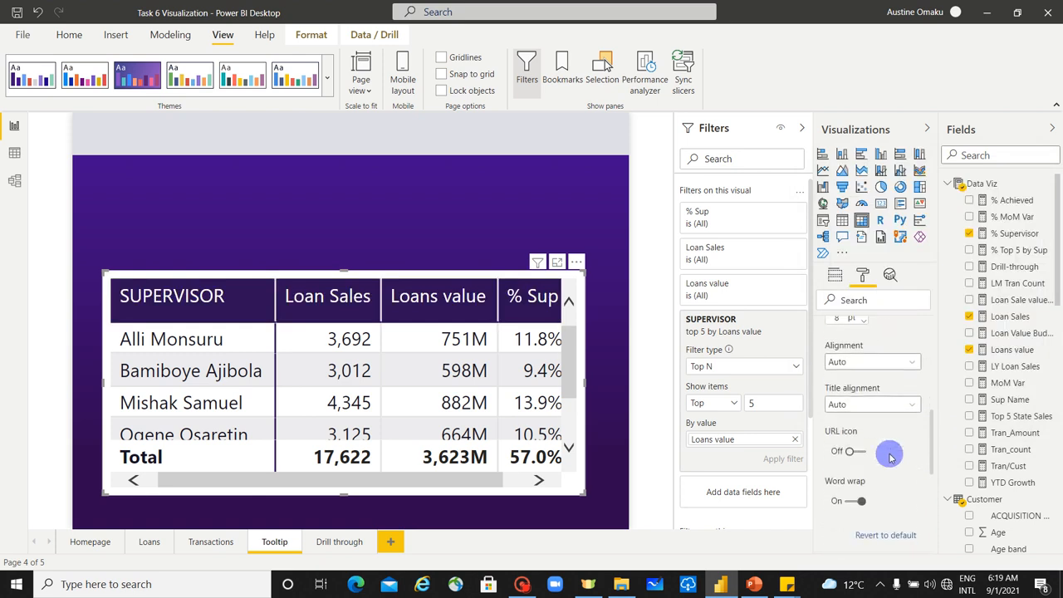
pyautogui.scroll(4, 890, 457)
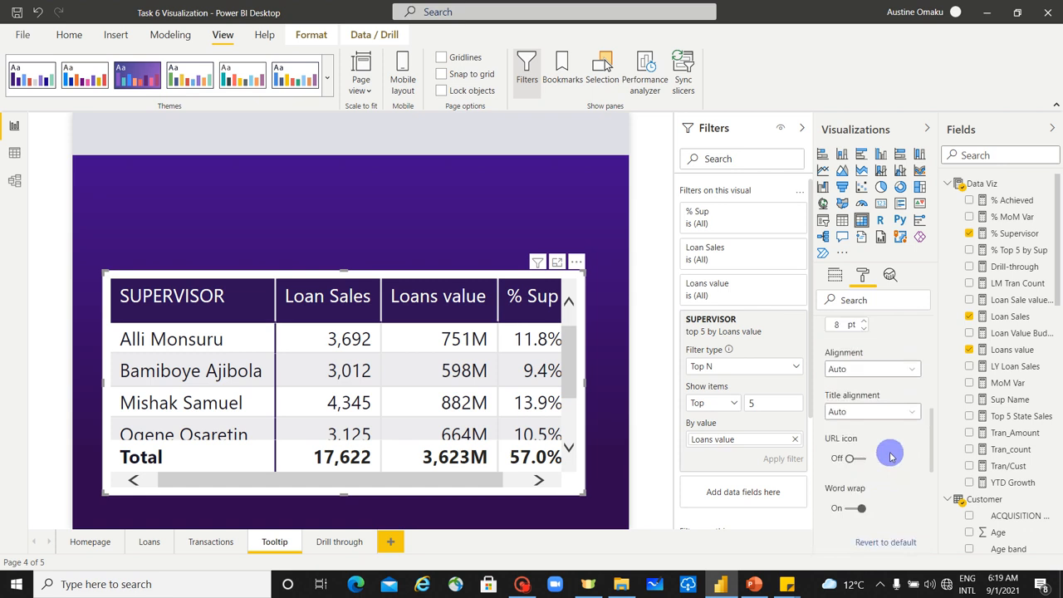
pyautogui.scroll(-10, 890, 455)
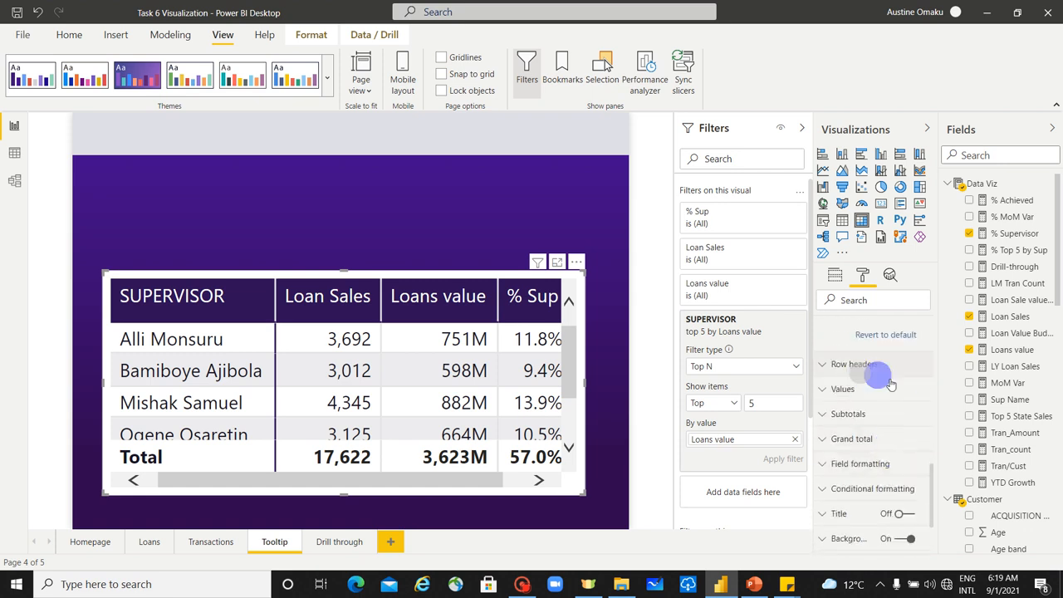
pyautogui.click(887, 381)
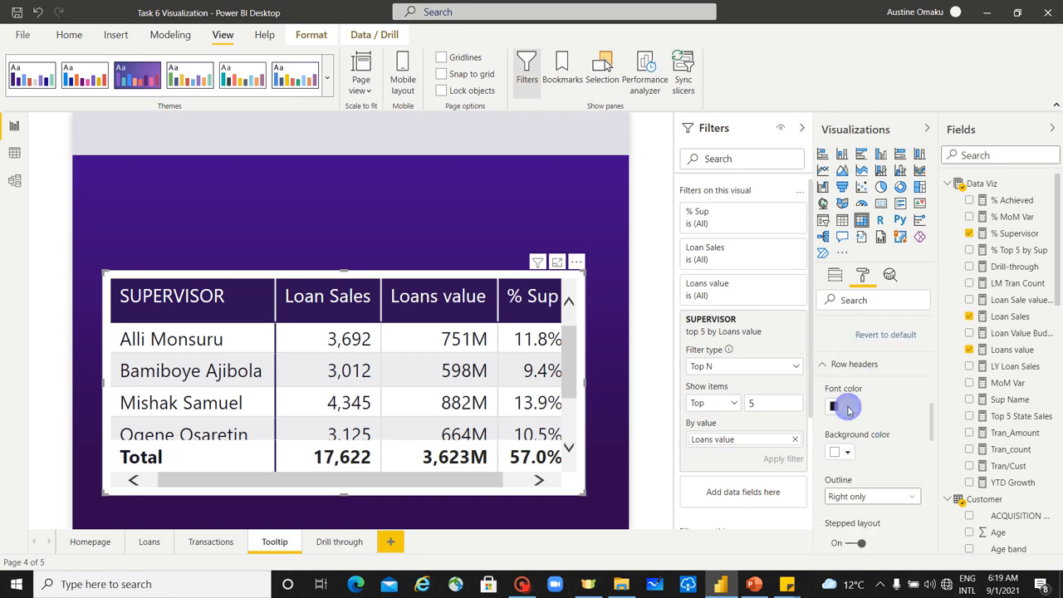
pyautogui.click(848, 409)
pyautogui.click(849, 409)
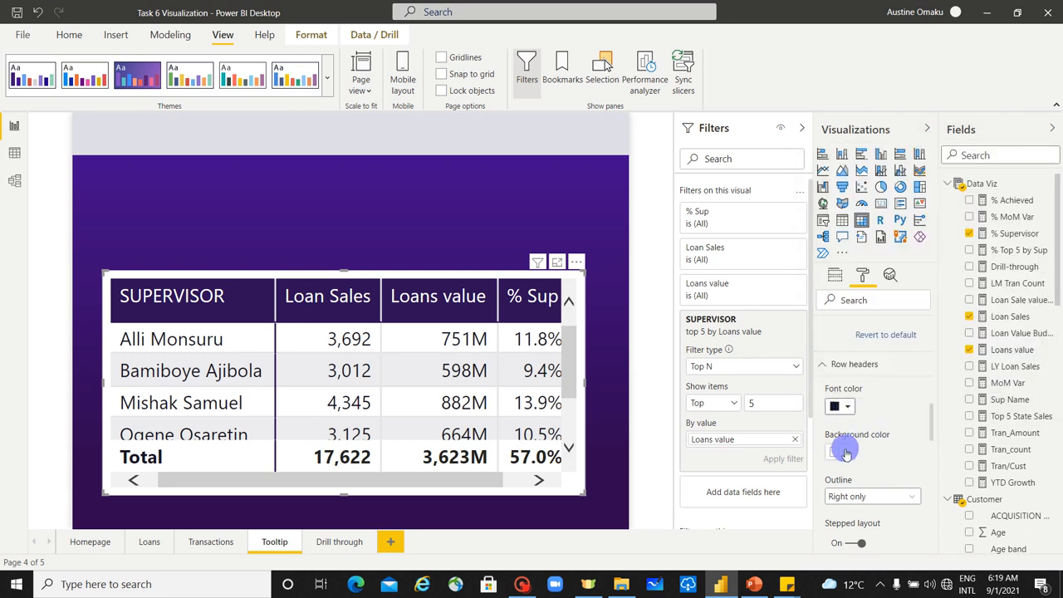
pyautogui.click(845, 453)
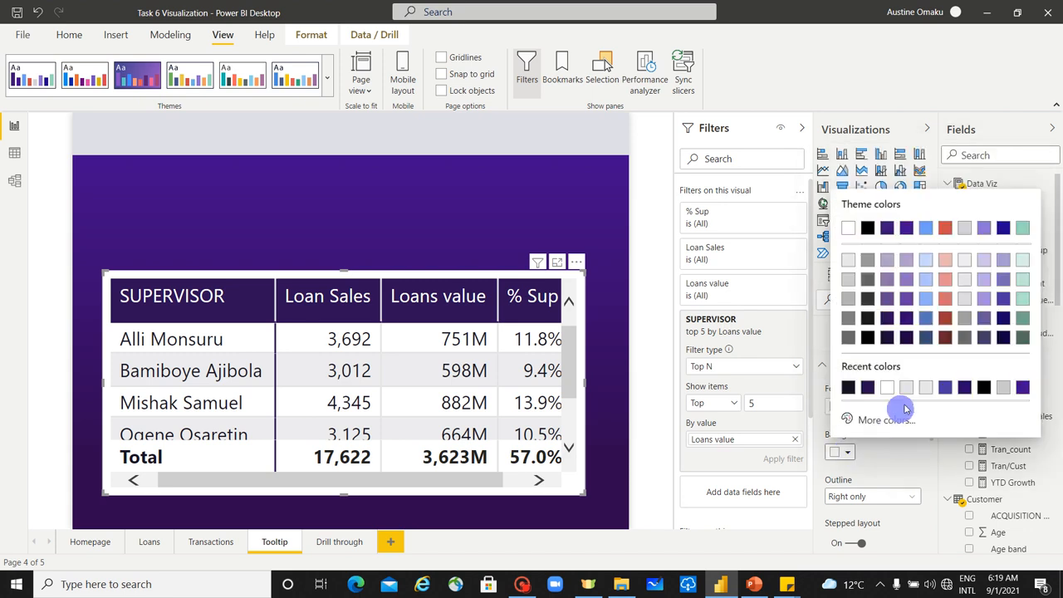
pyautogui.click(909, 264)
# Step: Set the background color of the matrix values to a light purple theme color
pyautogui.scroll(-5, 880, 440)
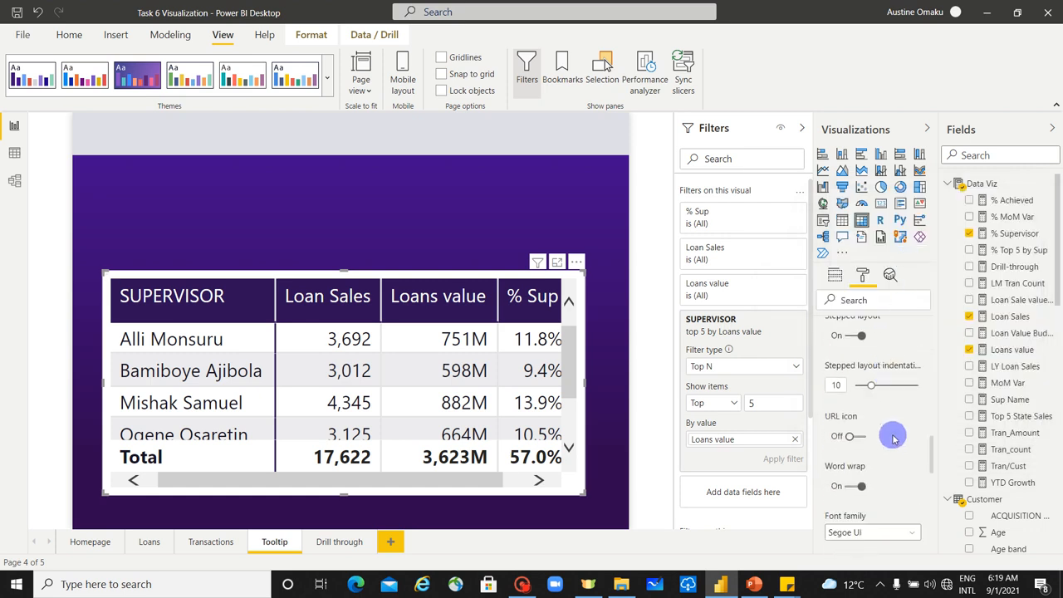
pyautogui.scroll(-8, 893, 438)
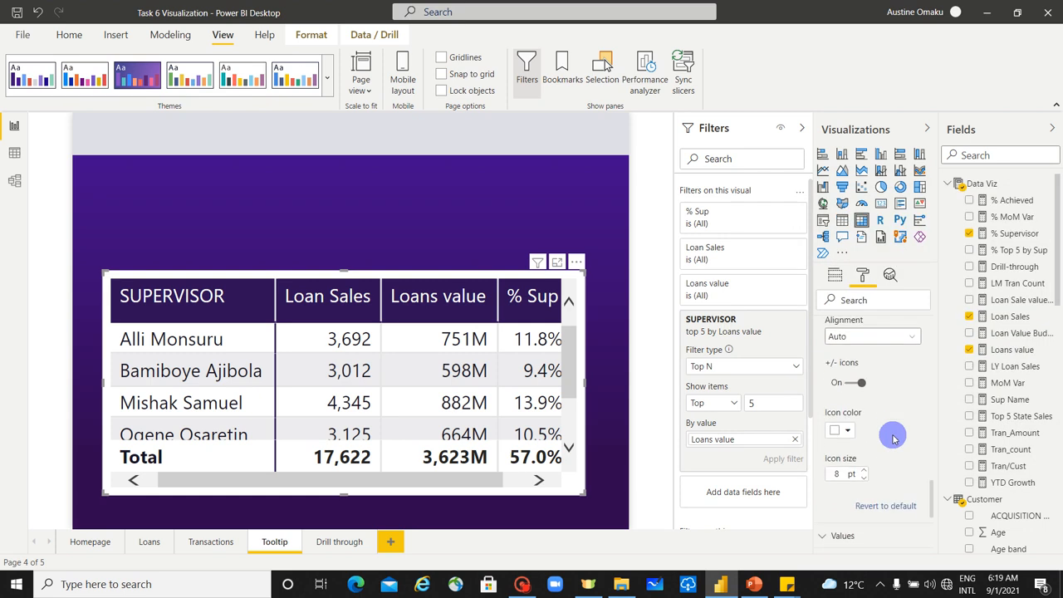
pyautogui.scroll(-4, 894, 437)
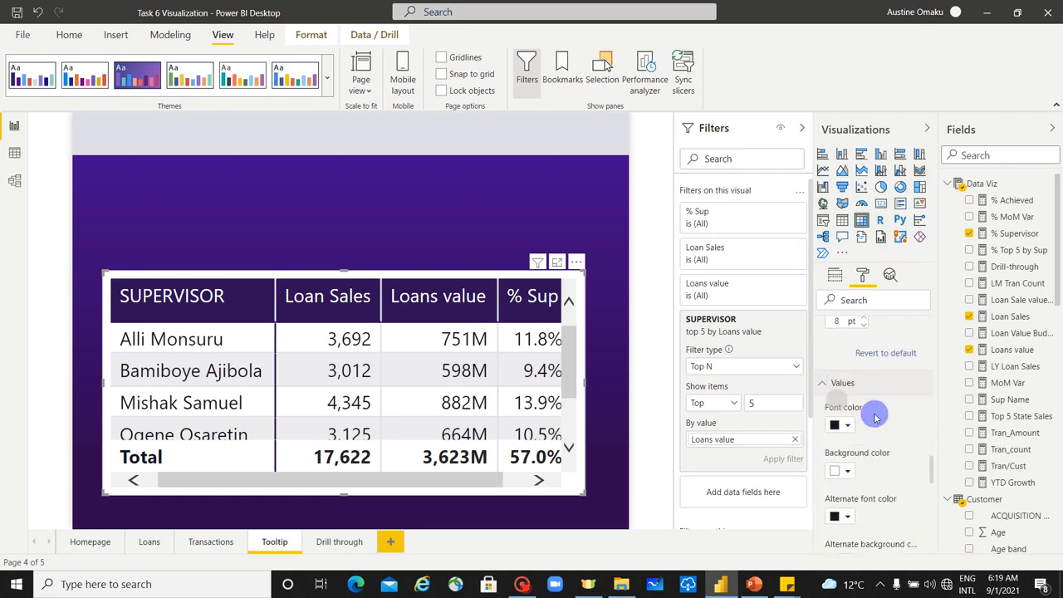
pyautogui.scroll(-1, 875, 417)
pyautogui.click(844, 406)
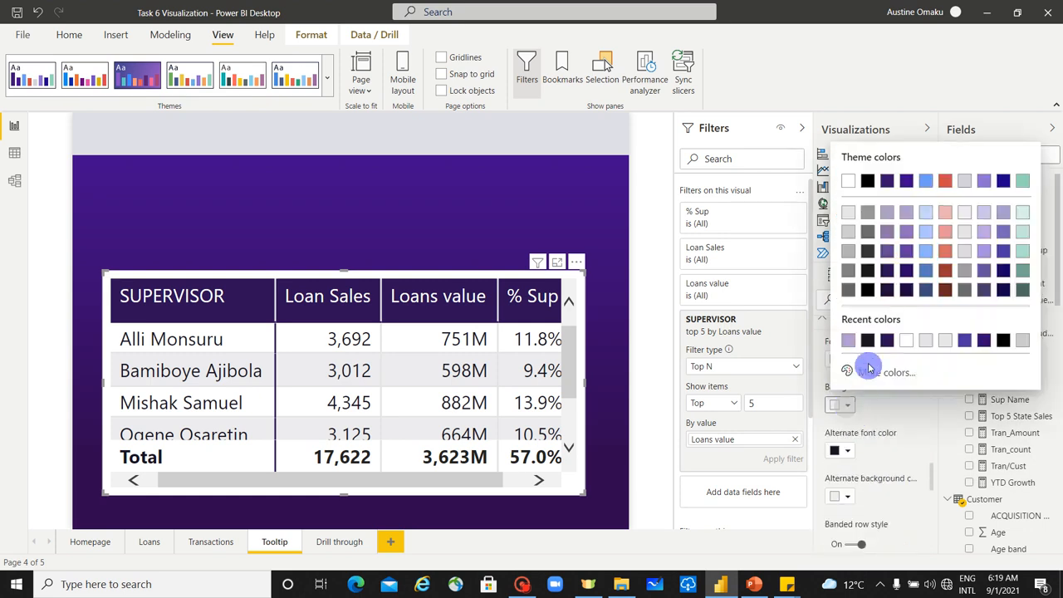
pyautogui.click(884, 214)
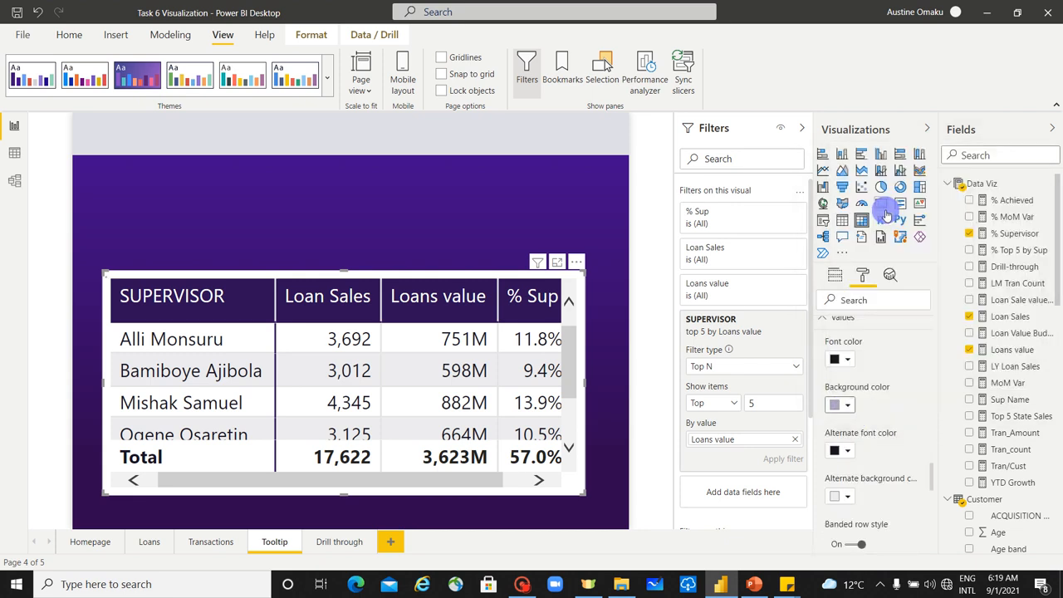
# Step: Set the alternate background color of the matrix values to a light gray theme color
pyautogui.scroll(-1, 892, 446)
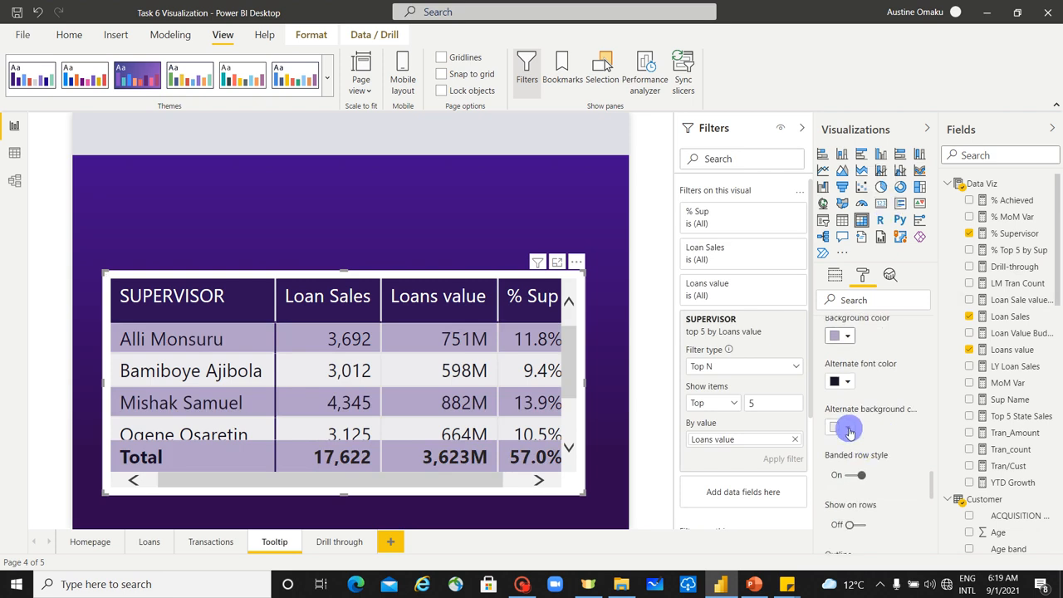
pyautogui.click(848, 430)
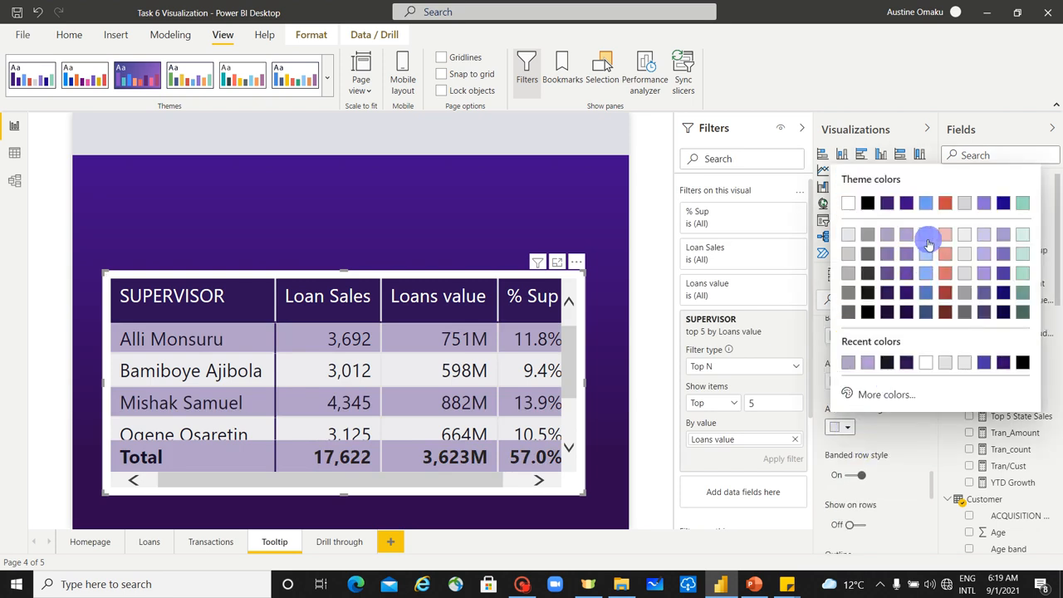
pyautogui.click(844, 237)
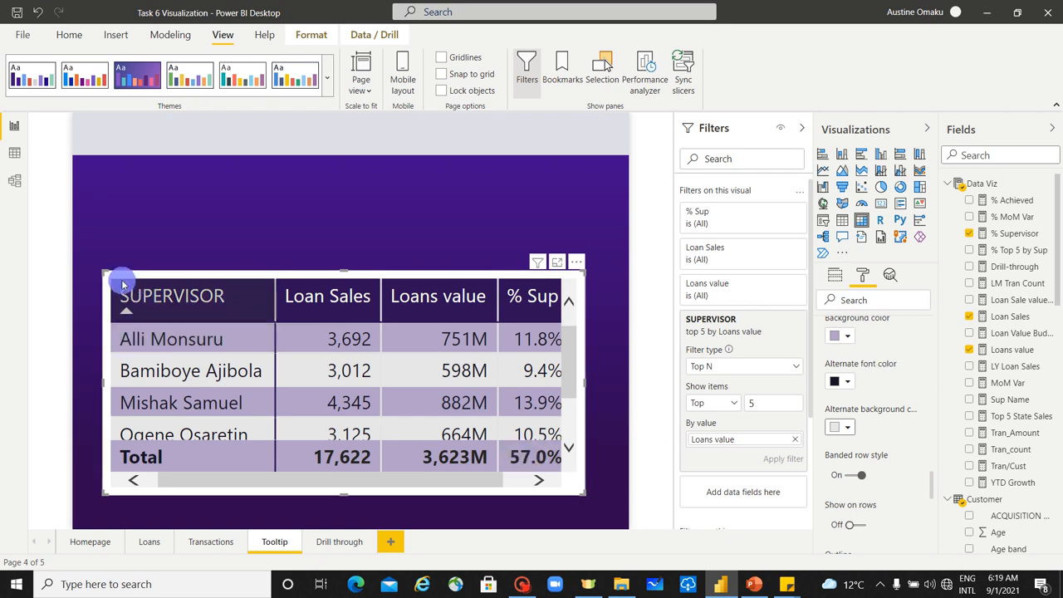
# Step: Turn off the background of the matrix visual
pyautogui.click(838, 279)
pyautogui.click(863, 275)
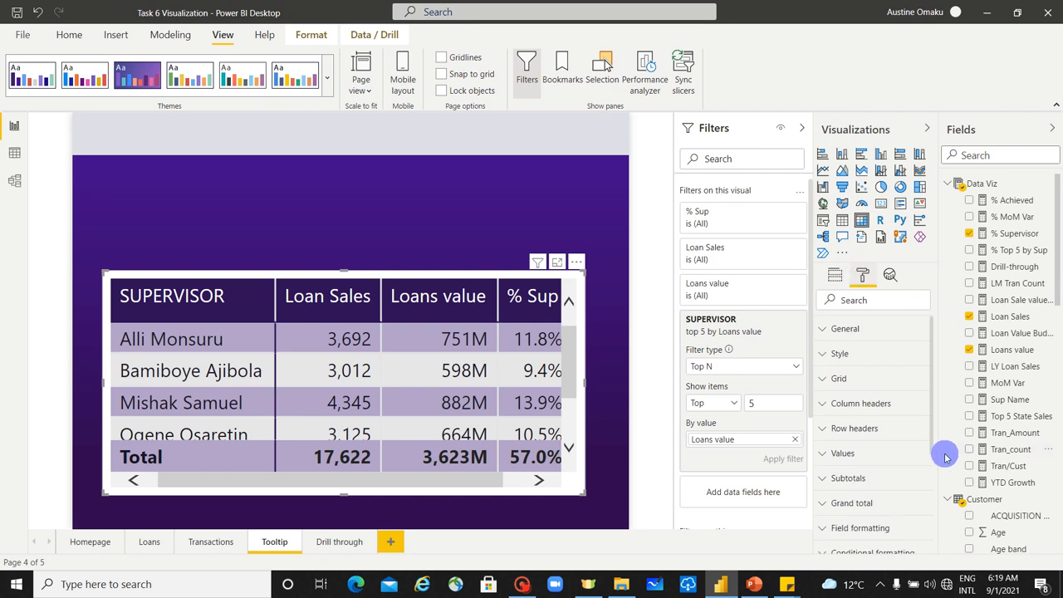
pyautogui.scroll(-3, 944, 458)
pyautogui.scroll(-3, 903, 472)
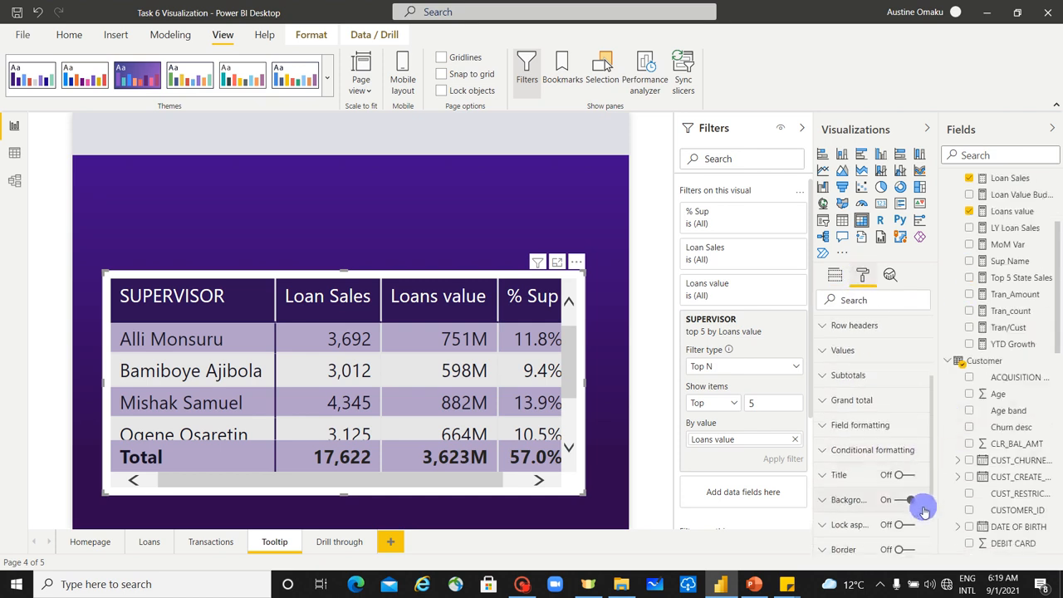
pyautogui.scroll(-1, 924, 511)
pyautogui.click(910, 464)
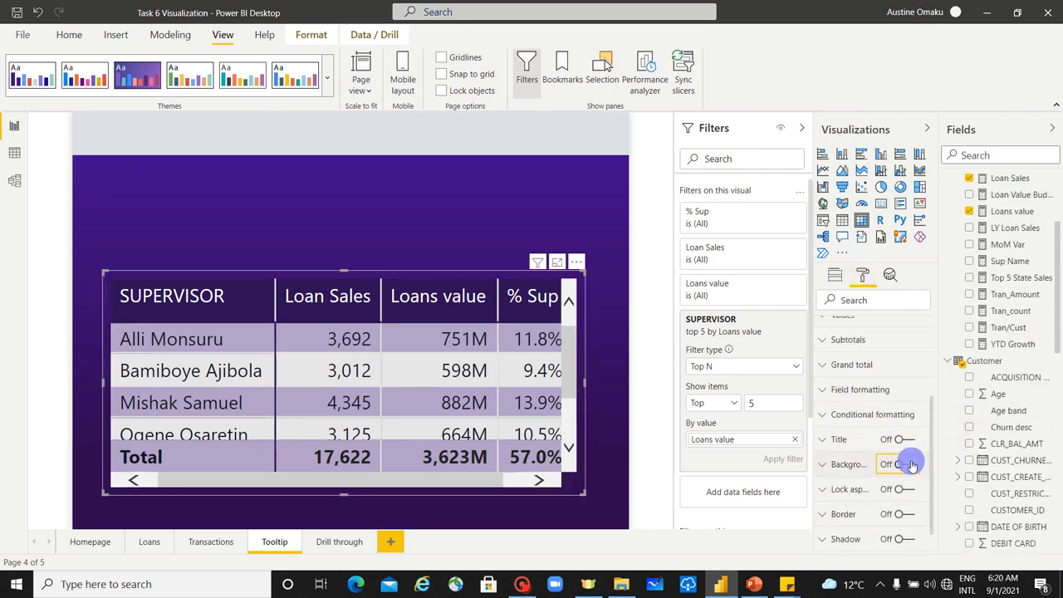
# Step: Enlarge the matrix until all columns and supervisor rows fit without scroll bars, with its upper edge moved up slightly
pyautogui.moveTo(586, 494); pyautogui.dragTo(600, 502)
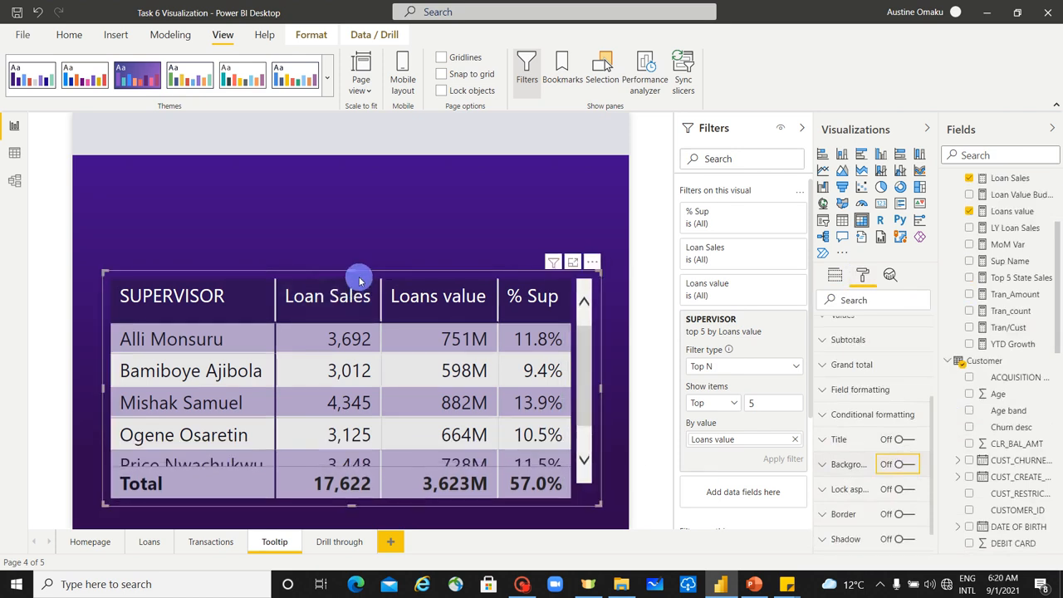
pyautogui.moveTo(355, 274)
pyautogui.mouseDown()
pyautogui.moveTo(358, 249)
pyautogui.moveTo(362, 261)
pyautogui.mouseUp()
pyautogui.click(357, 211)
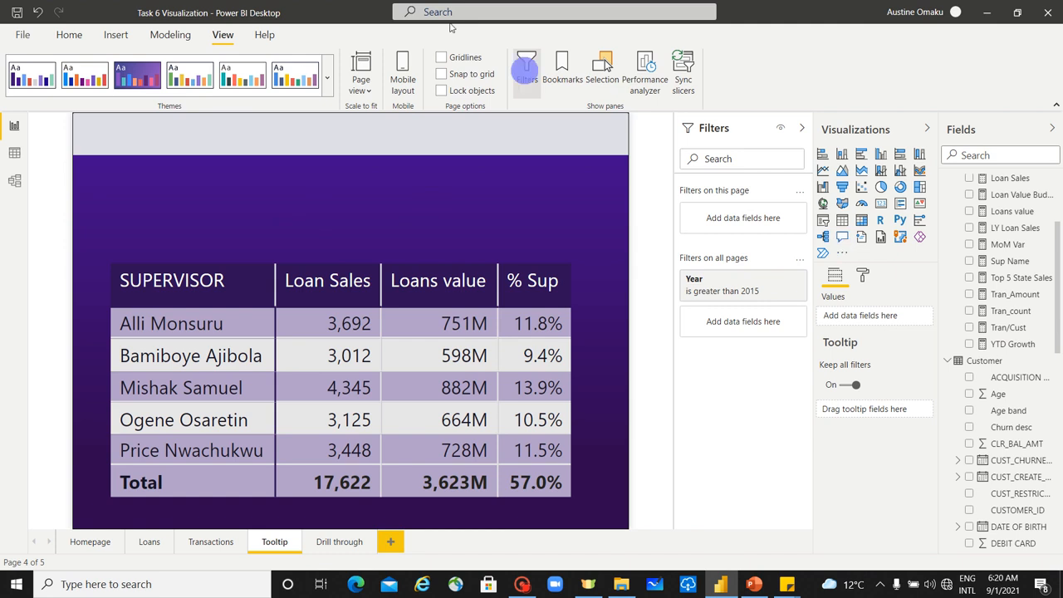
# Step: Insert a text box and shape it into a narrow horizontal strip at the head of the tooltip page, above the matrix
pyautogui.click(73, 36)
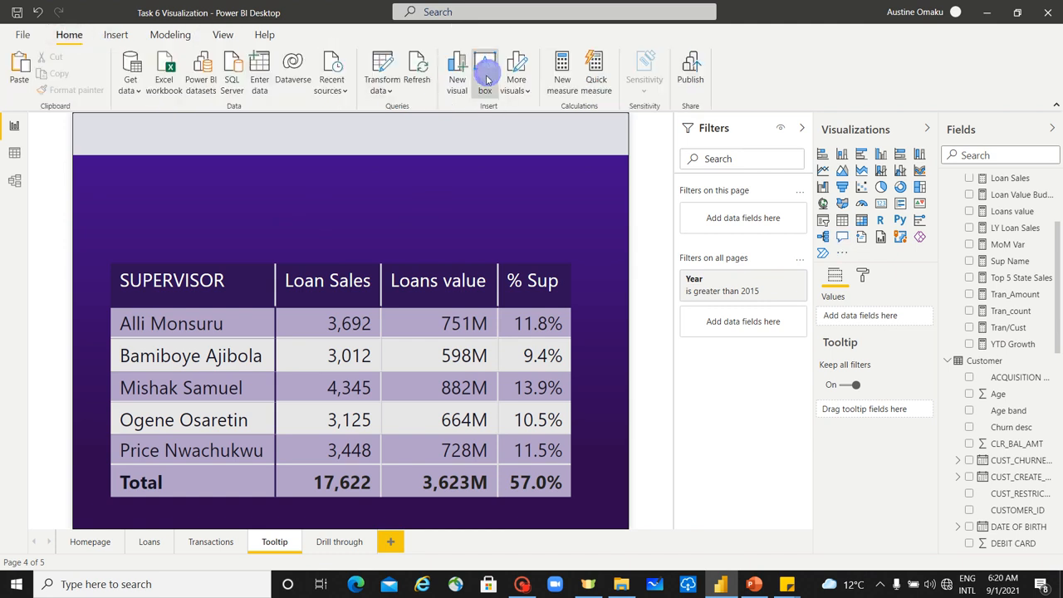
pyautogui.click(484, 79)
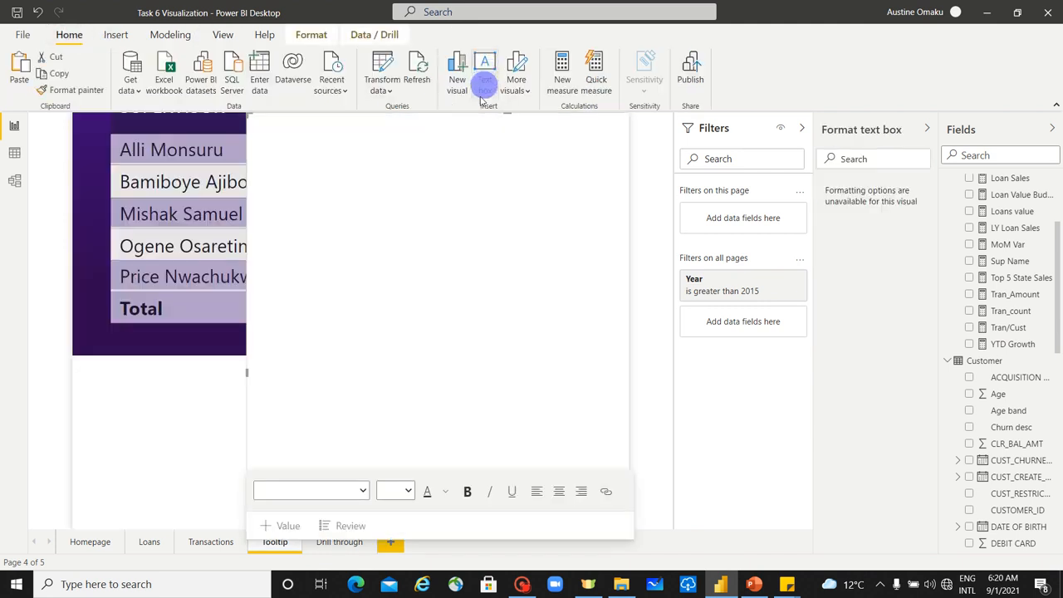
pyautogui.click(255, 386)
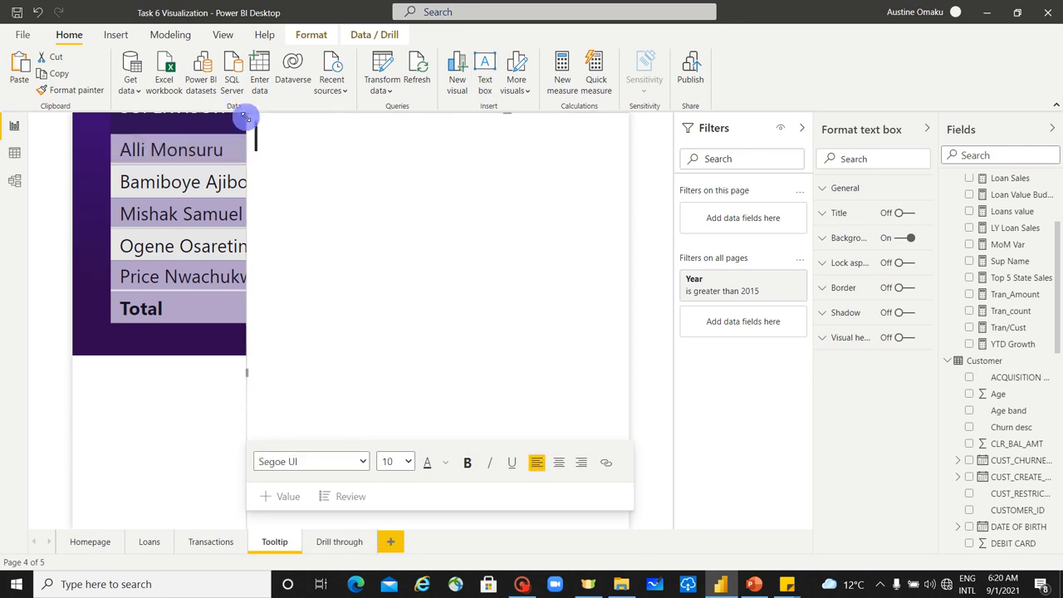
pyautogui.moveTo(246, 114); pyautogui.dragTo(300, 470)
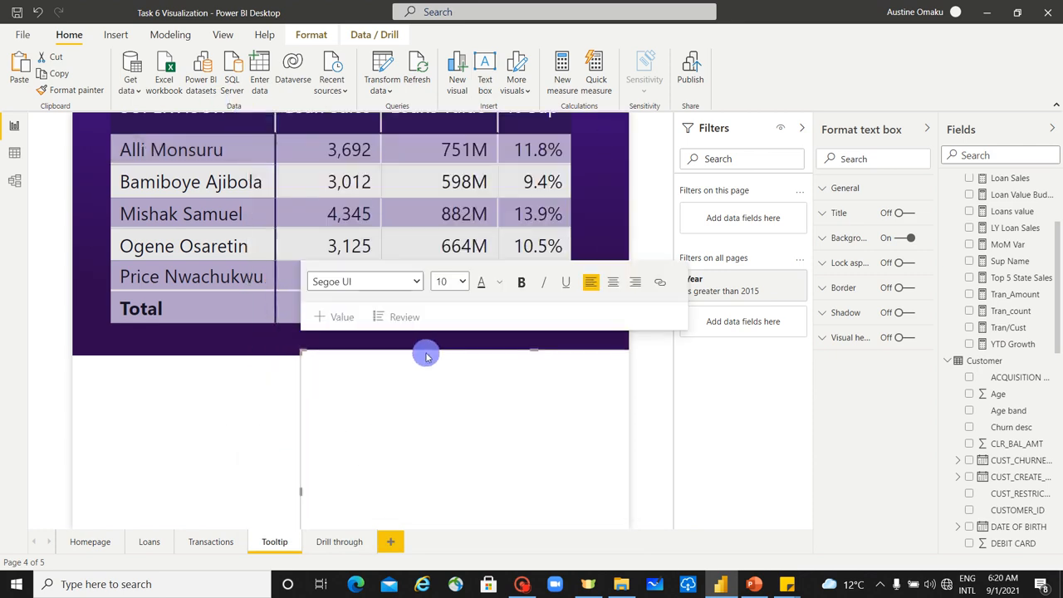
pyautogui.moveTo(426, 353); pyautogui.dragTo(341, 196)
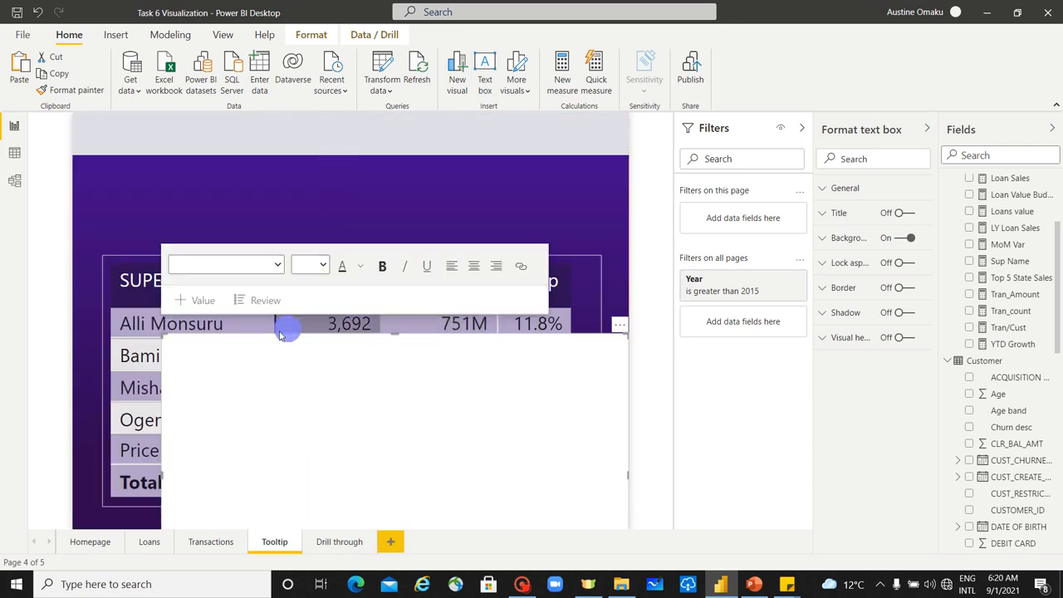
pyautogui.moveTo(237, 335); pyautogui.dragTo(202, 117)
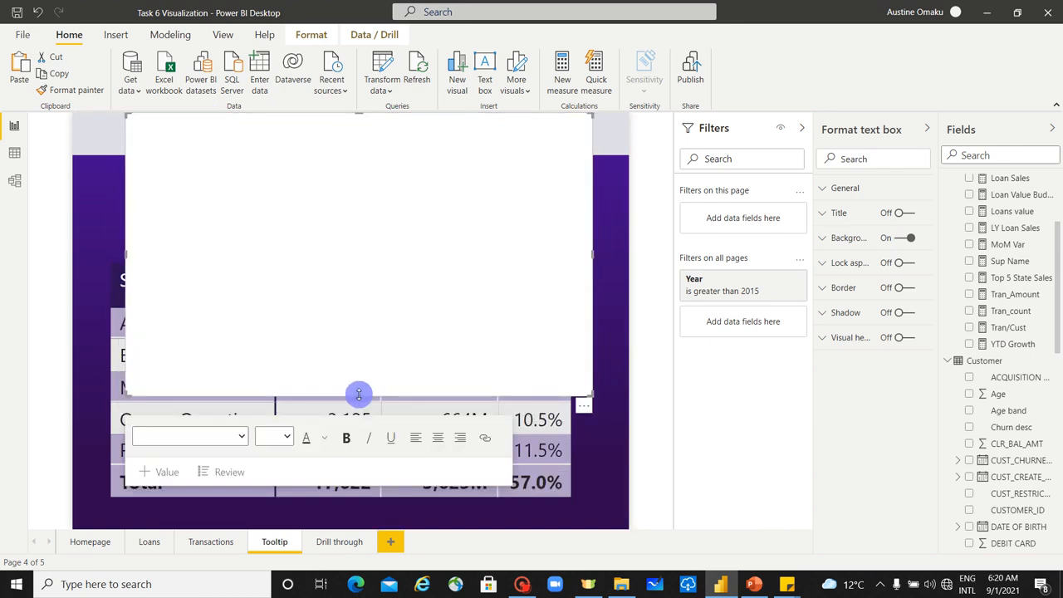
pyautogui.moveTo(356, 391); pyautogui.dragTo(373, 163)
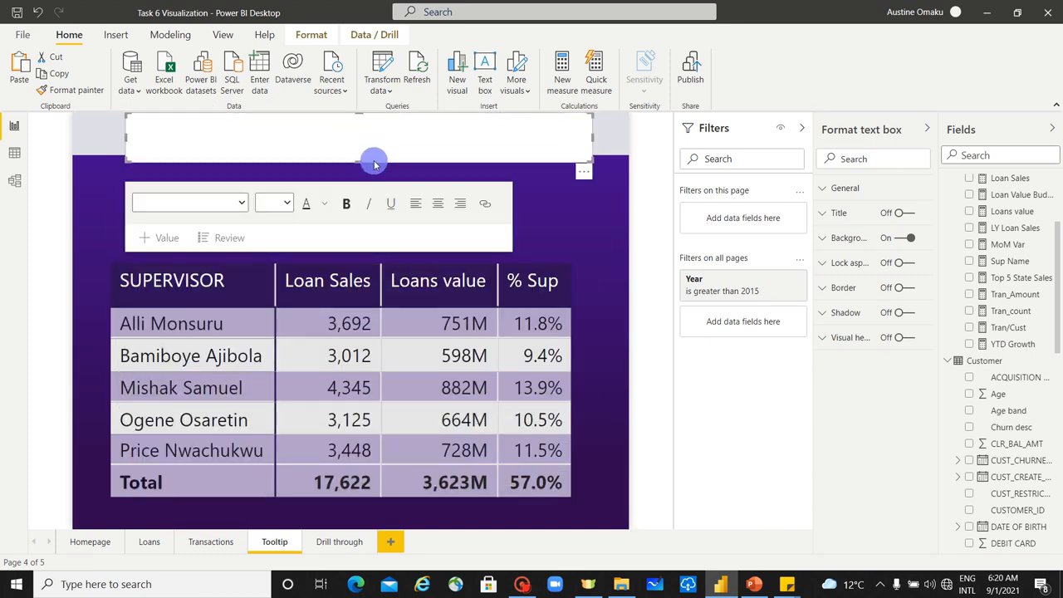
# Step: Enter the heading "Team Contribution to sales - Top 5" in the text box
pyautogui.click(348, 137)
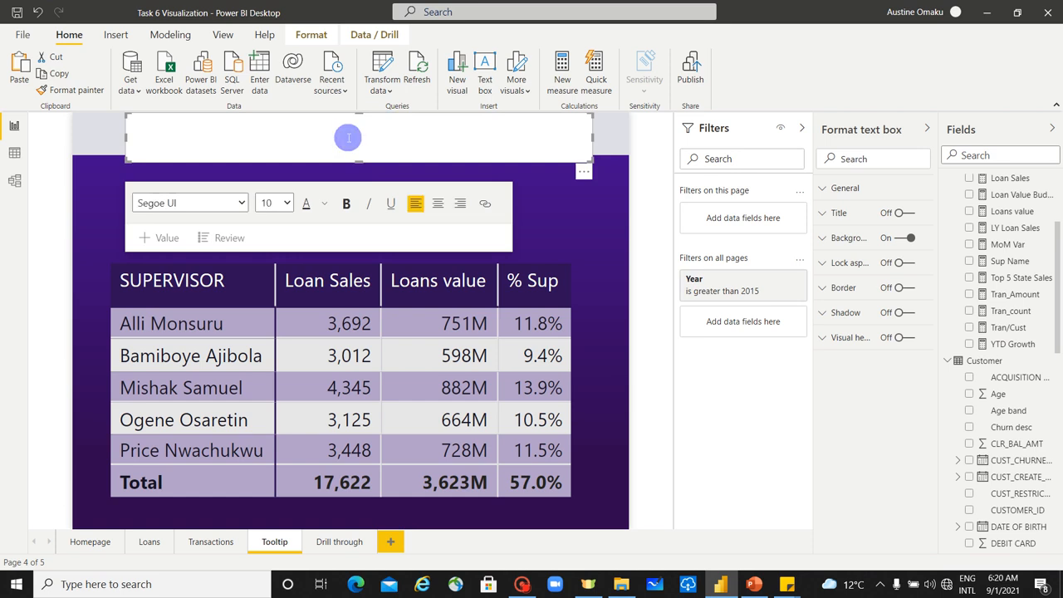
pyautogui.write('Team Contribu')
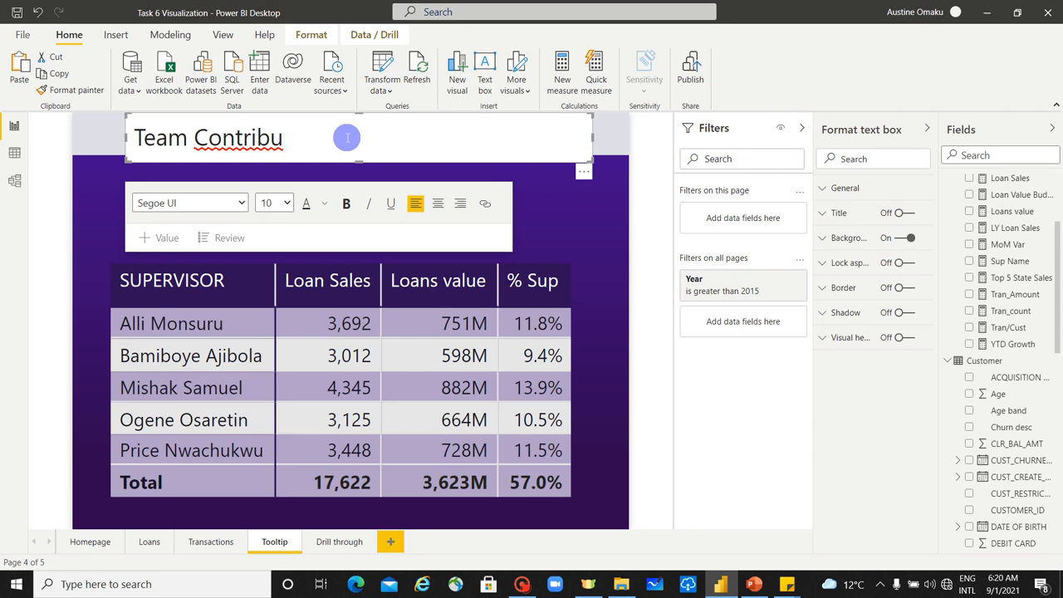
pyautogui.write('tion')
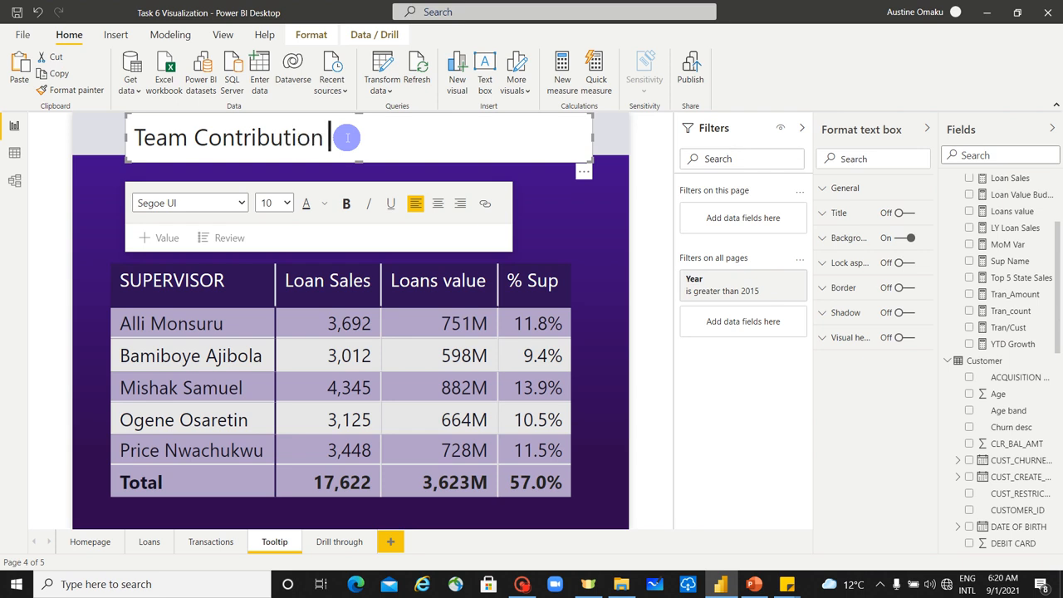
pyautogui.write(' to sal')
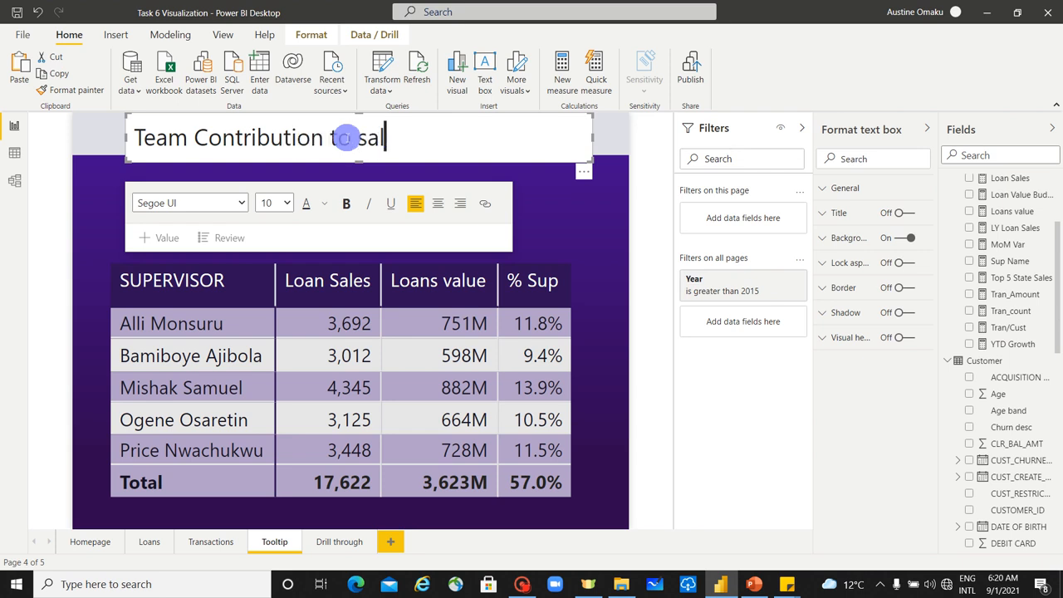
pyautogui.write('es - Top 5')
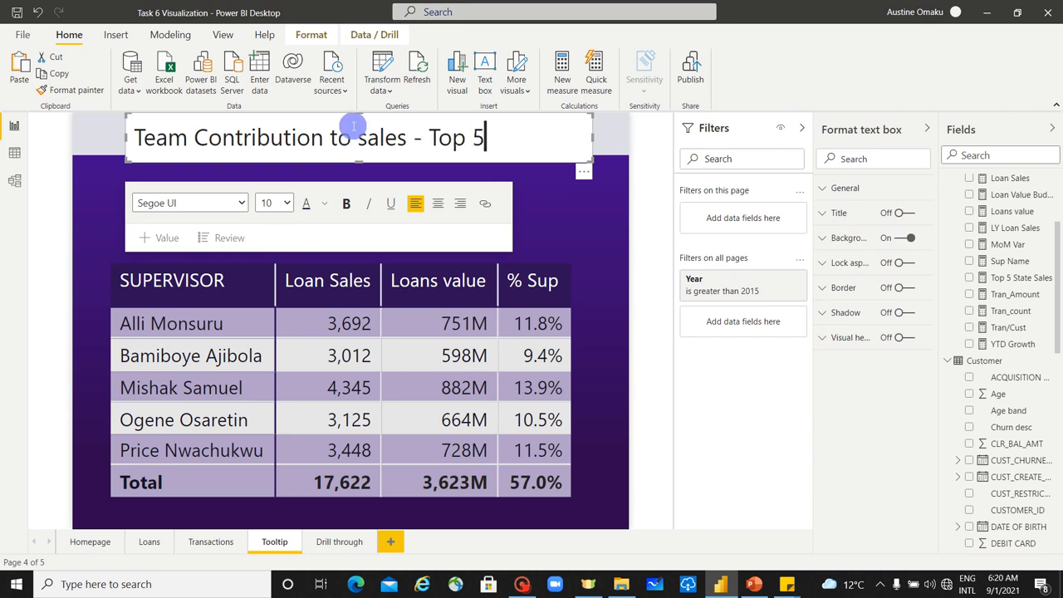
# Step: Set the font size of the whole heading text to 8
pyautogui.hotkey('ctrl', 'a')
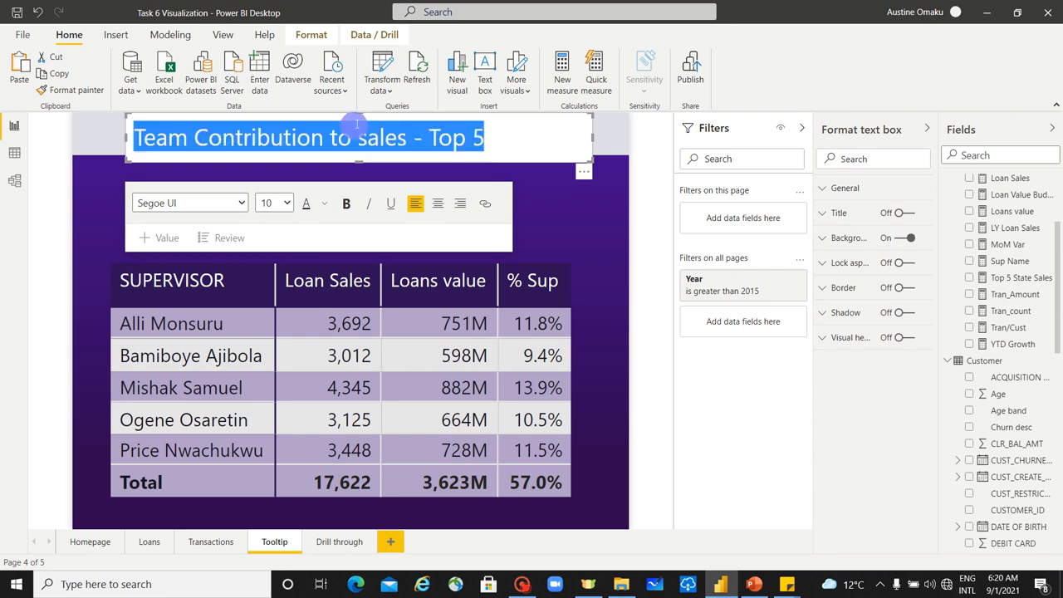
pyautogui.click(280, 207)
pyautogui.click(274, 224)
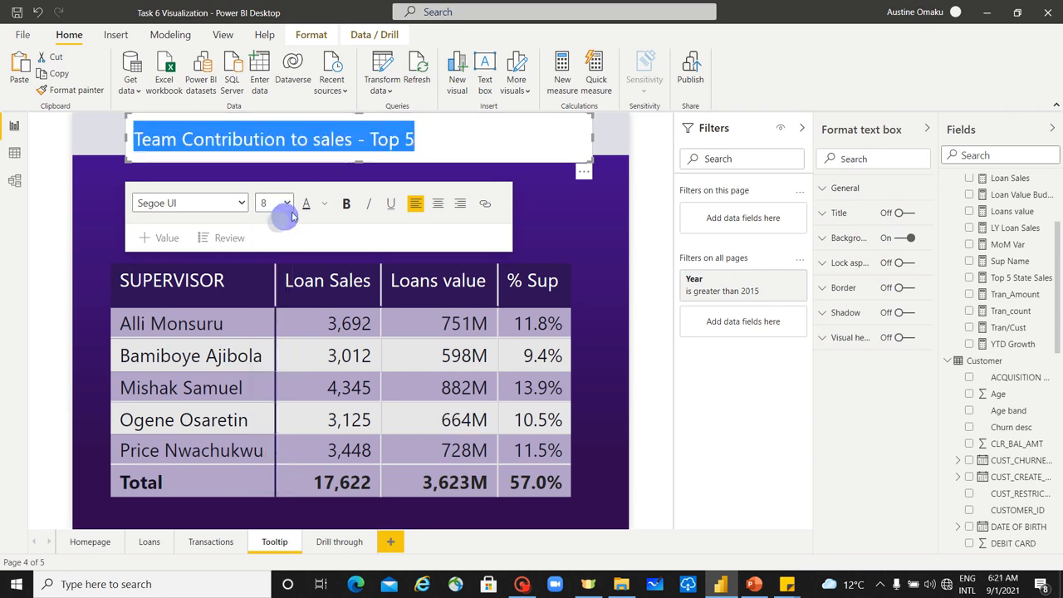
# Step: Align the heading text box with the matrix's edge, fit its height to the text and turn off its background
pyautogui.moveTo(591, 156)
pyautogui.mouseDown()
pyautogui.moveTo(529, 134)
pyautogui.moveTo(573, 147)
pyautogui.mouseUp()
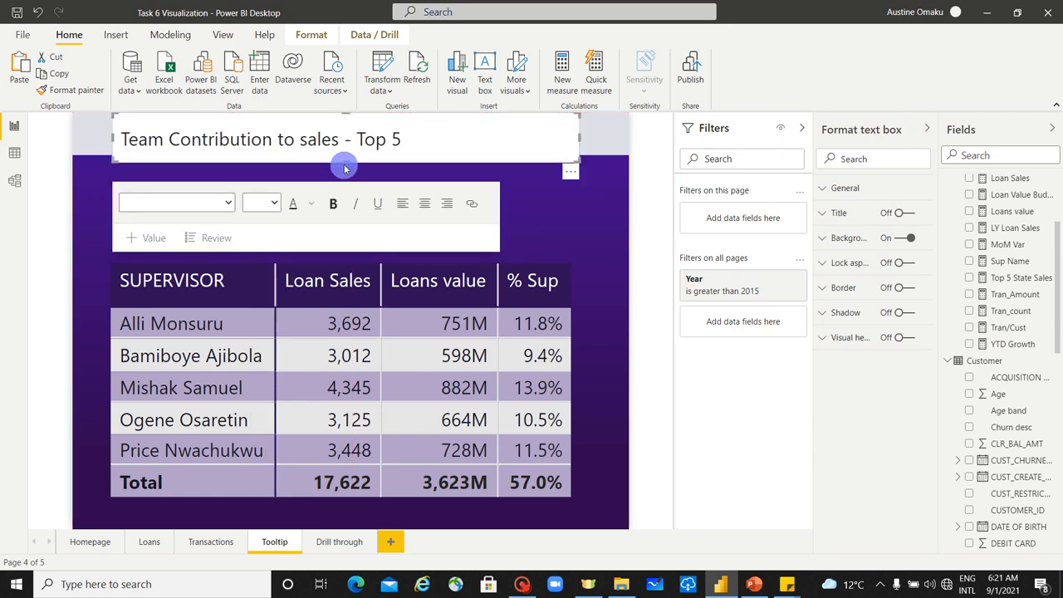
pyautogui.moveTo(348, 162)
pyautogui.mouseDown()
pyautogui.moveTo(363, 145)
pyautogui.moveTo(362, 155)
pyautogui.mouseUp()
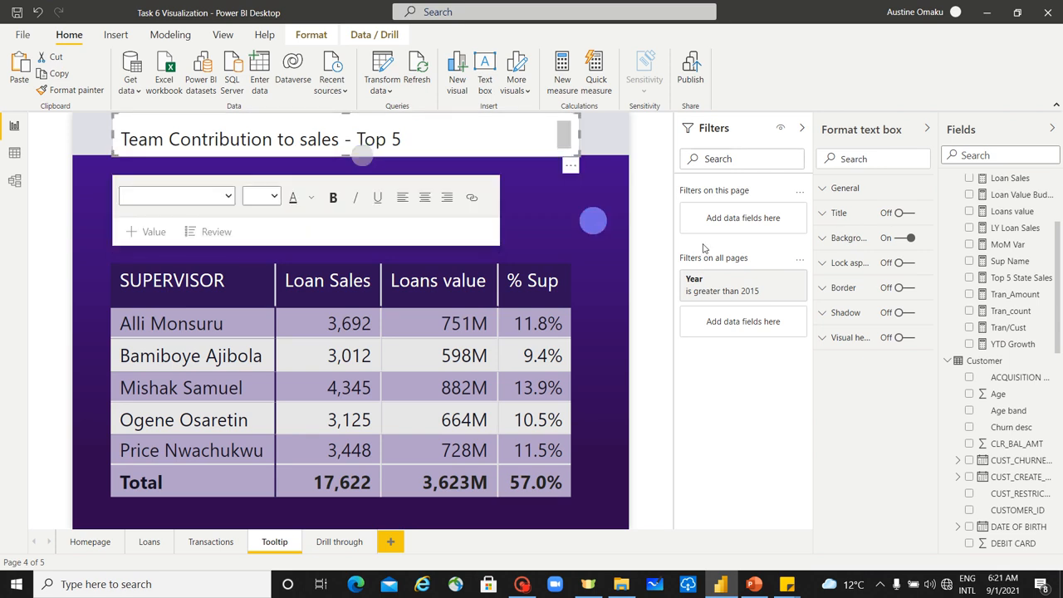
pyautogui.click(917, 240)
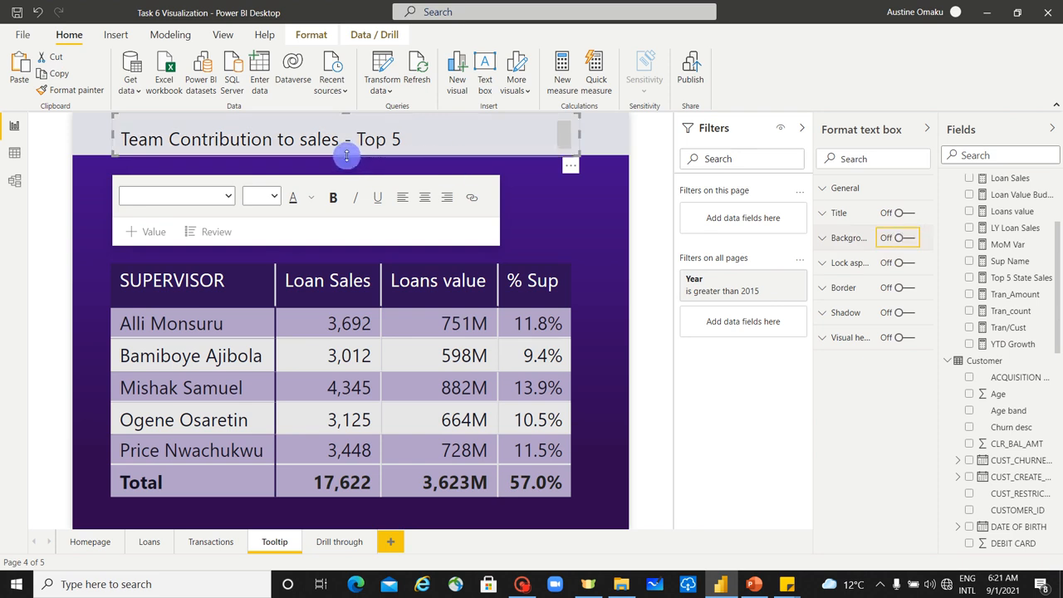
pyautogui.moveTo(346, 156); pyautogui.dragTo(349, 166)
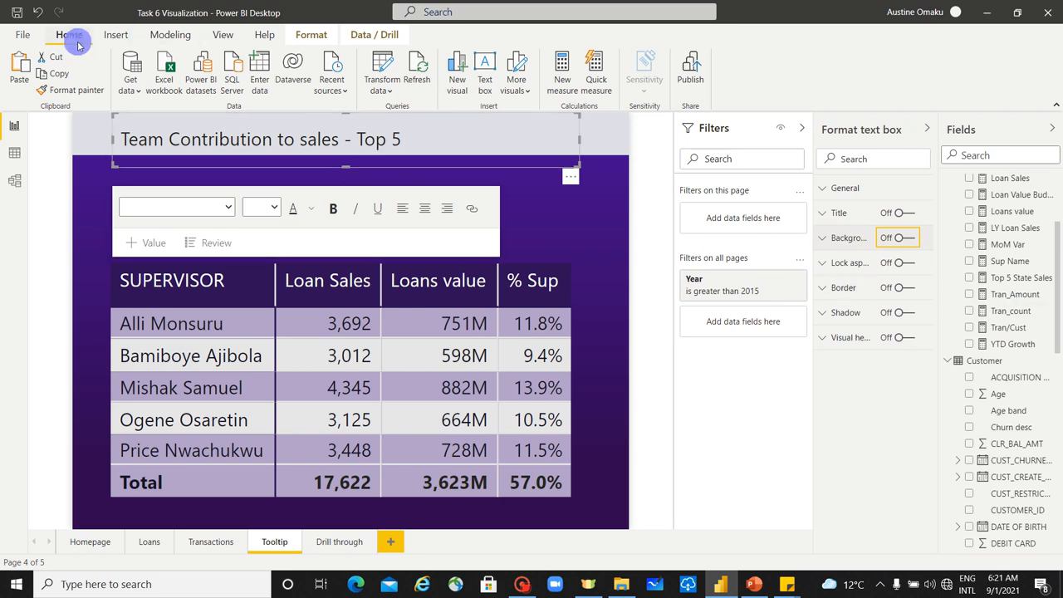
# Step: Center the heading text within its text box
pyautogui.click(425, 208)
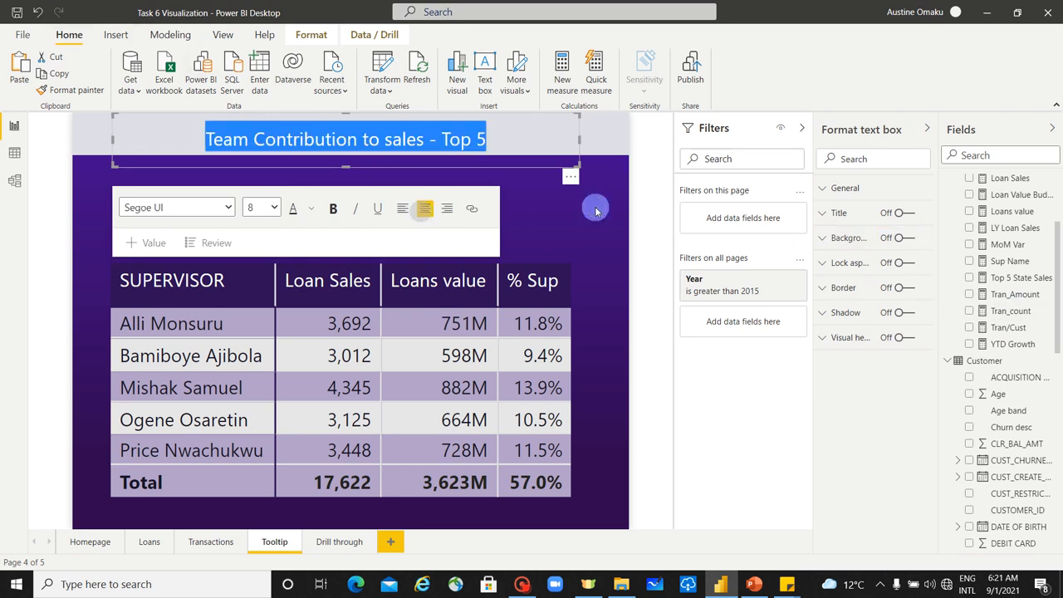
pyautogui.click(590, 207)
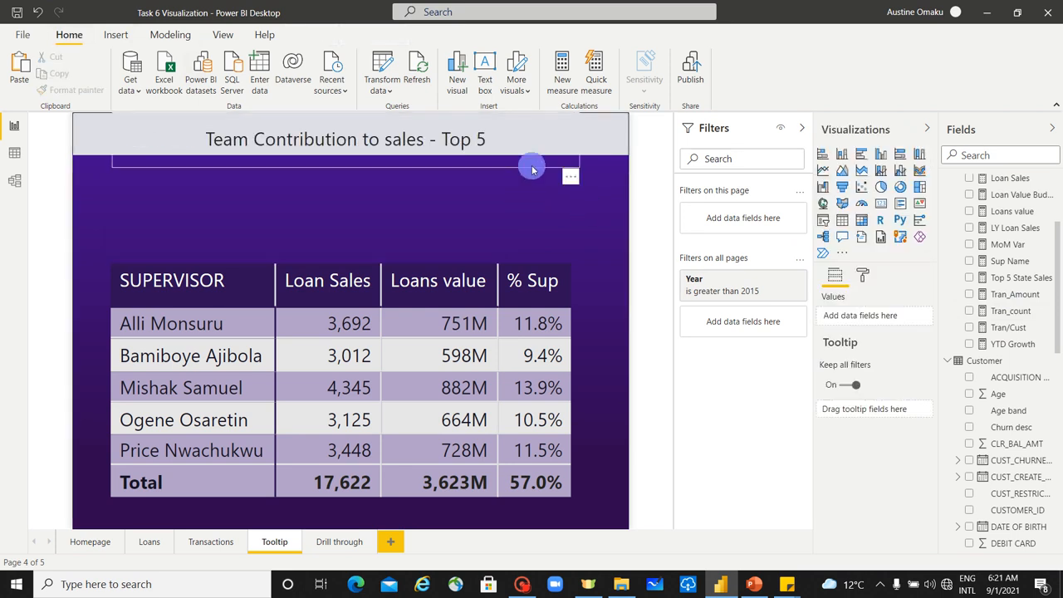
# Step: Duplicate the heading text box and place the copy between the heading and the matrix
pyautogui.click(532, 170)
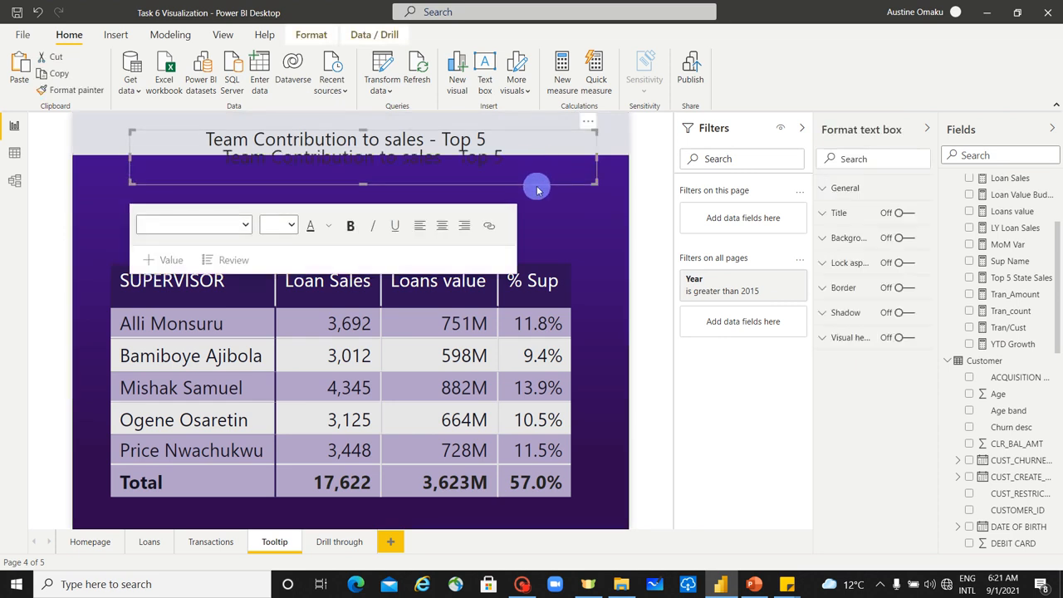
pyautogui.moveTo(536, 185); pyautogui.dragTo(525, 239)
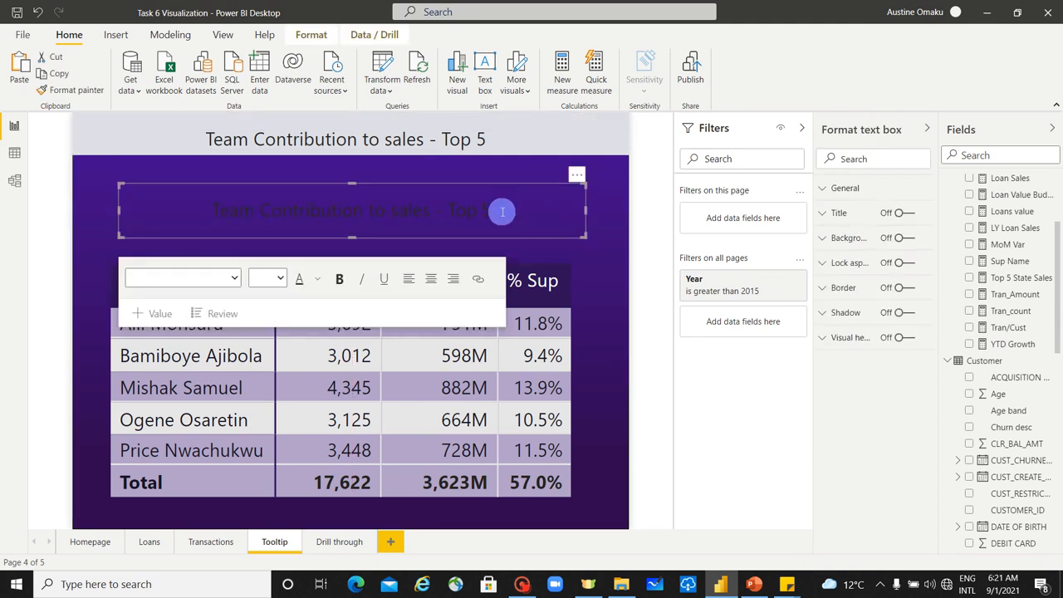
# Step: Set the font color of all text in the duplicated text box to white
pyautogui.click(497, 212)
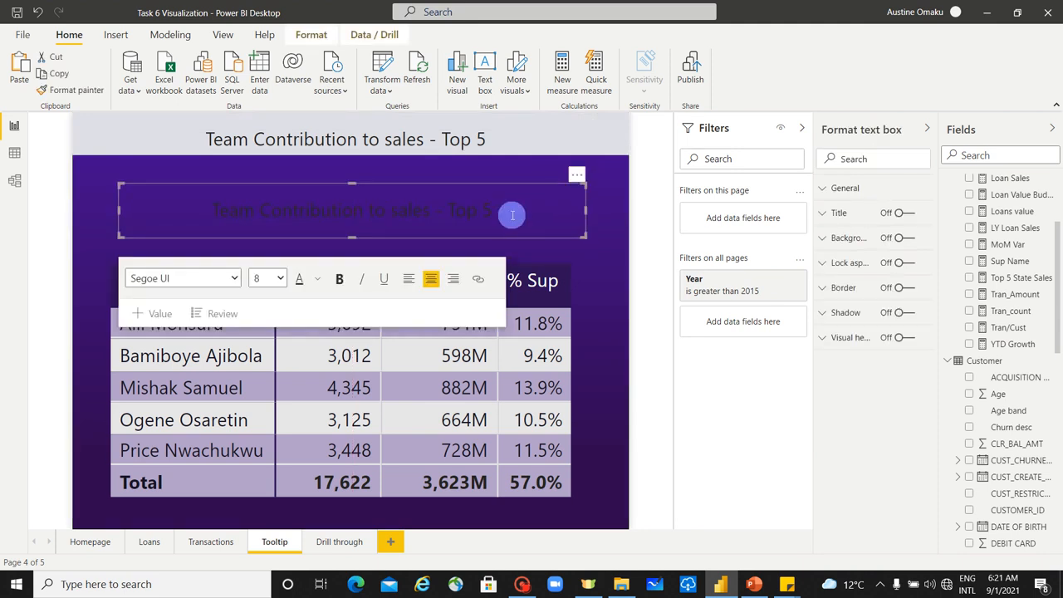
pyautogui.hotkey('ctrl', 'a')
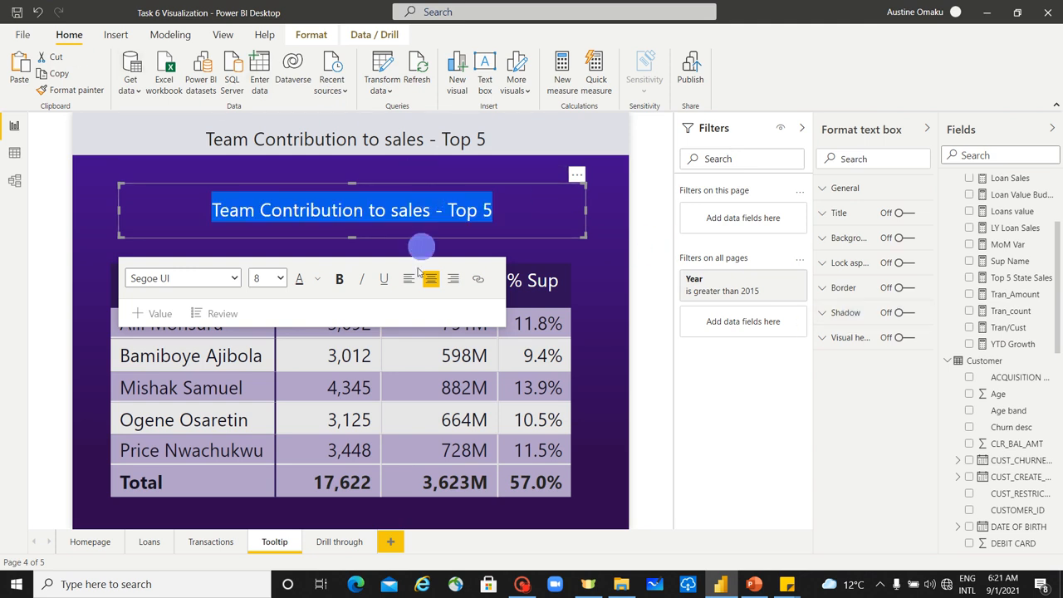
pyautogui.click(309, 286)
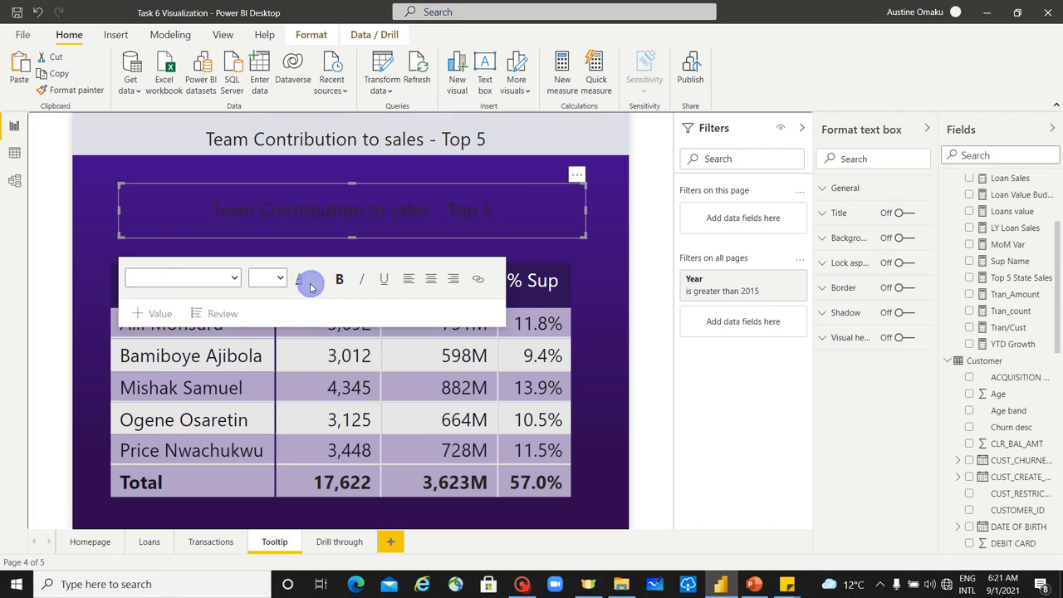
pyautogui.click(317, 282)
pyautogui.click(333, 324)
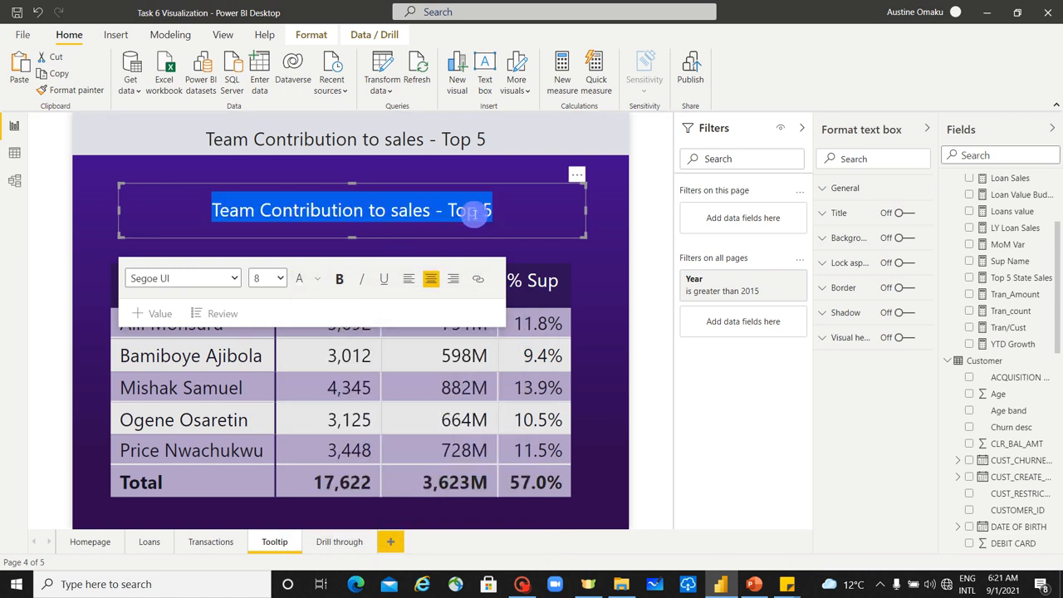
# Step: Replace the duplicated text box's wording with "The top 5 supervisors contributed"
pyautogui.write('Thr')
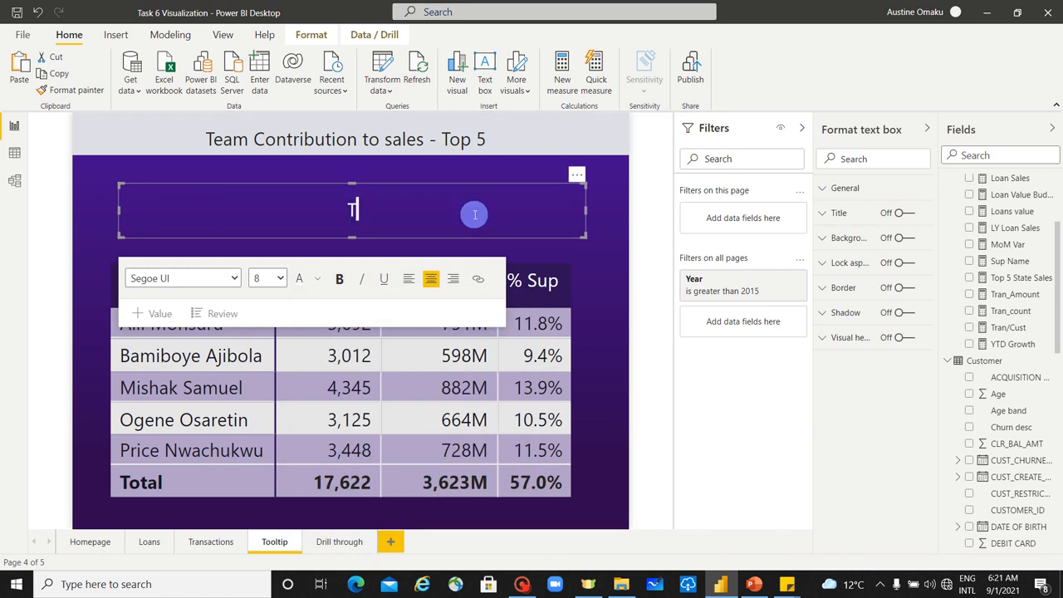
pyautogui.press('BackSpace')
pyautogui.press('BackSpace')
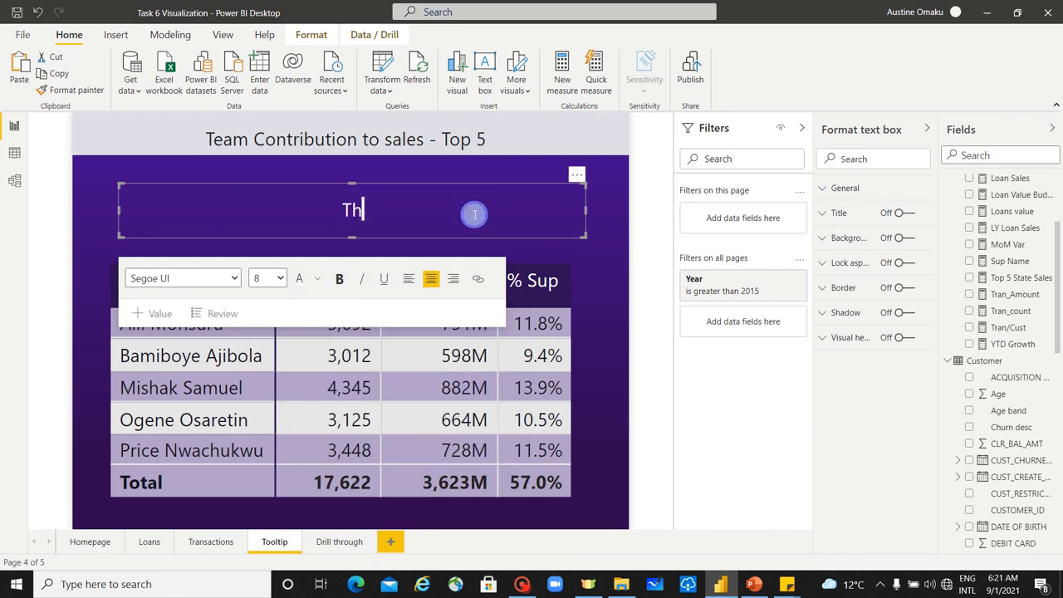
pyautogui.write('e ')
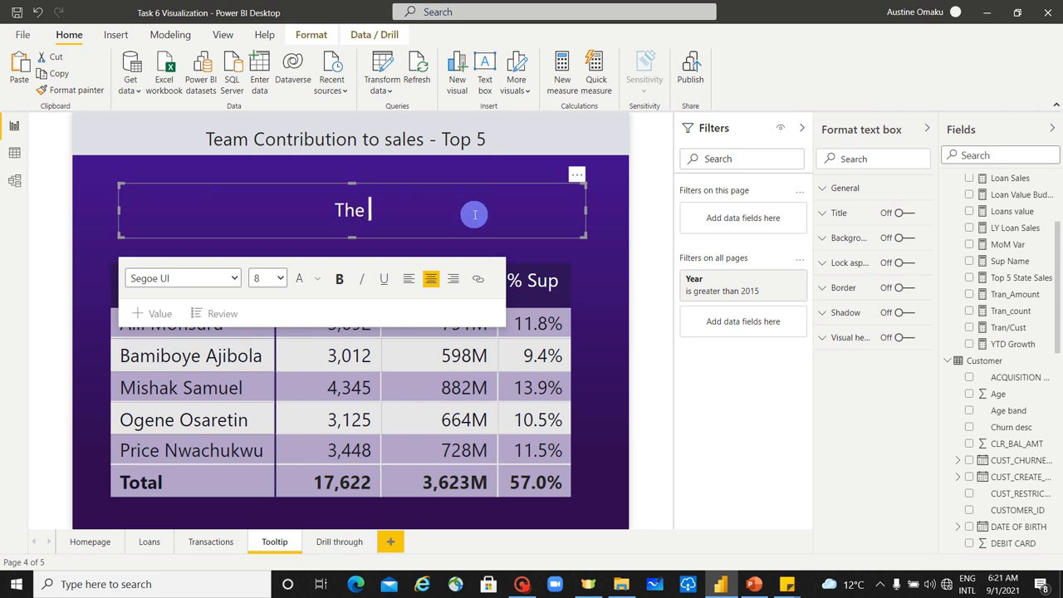
pyautogui.write('top 5')
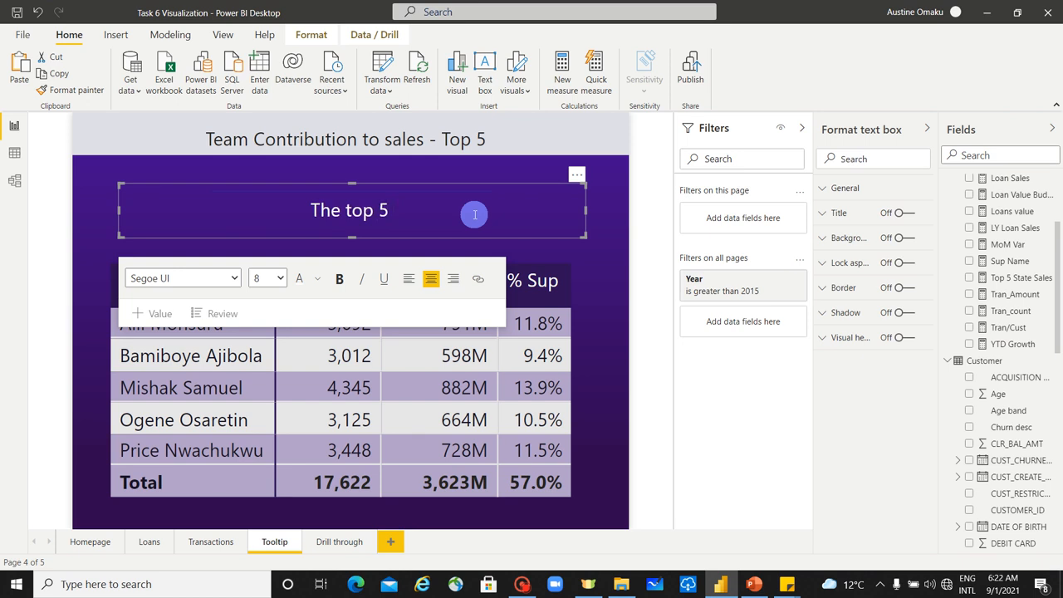
pyautogui.write(' supr')
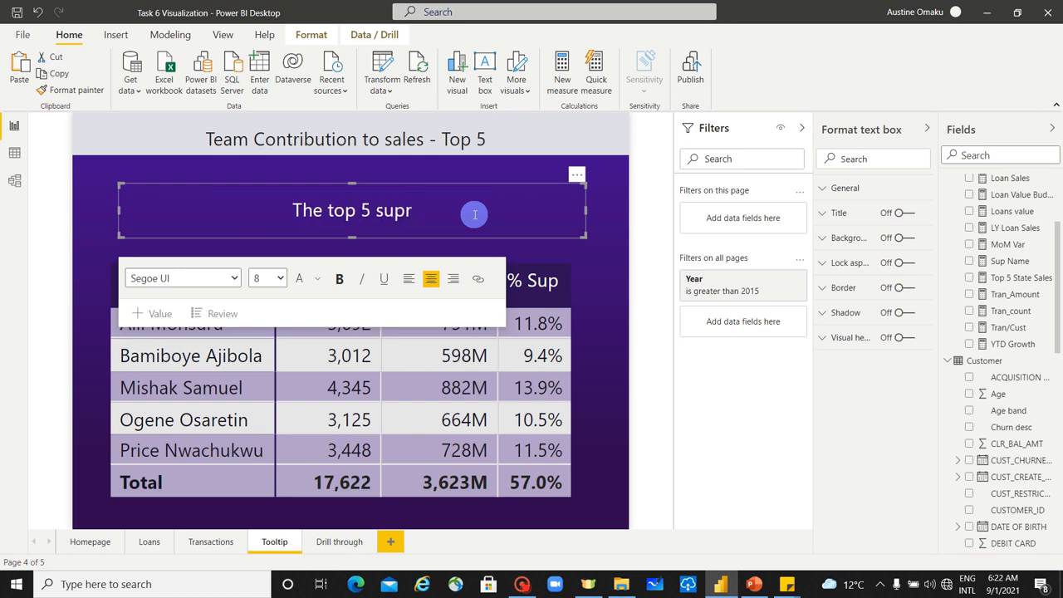
pyautogui.press('BackSpace')
pyautogui.write('erv')
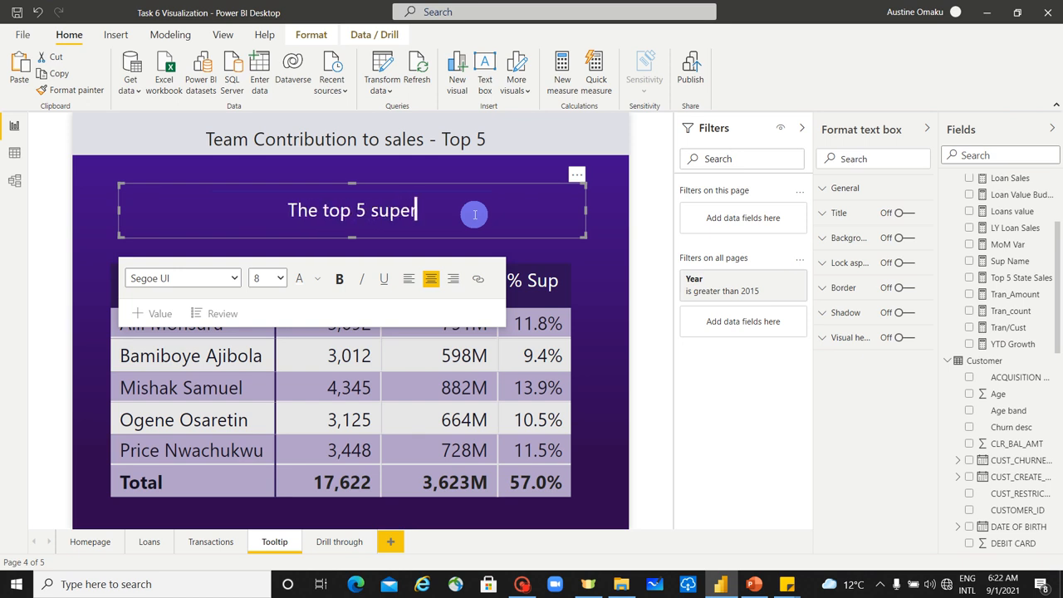
pyautogui.write('isors ')
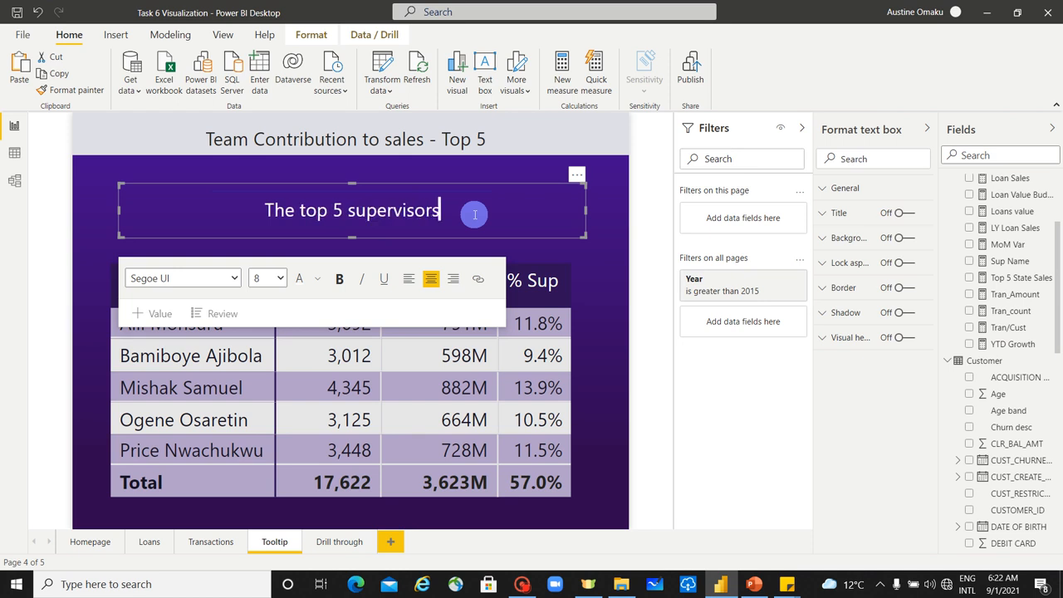
pyautogui.write('v')
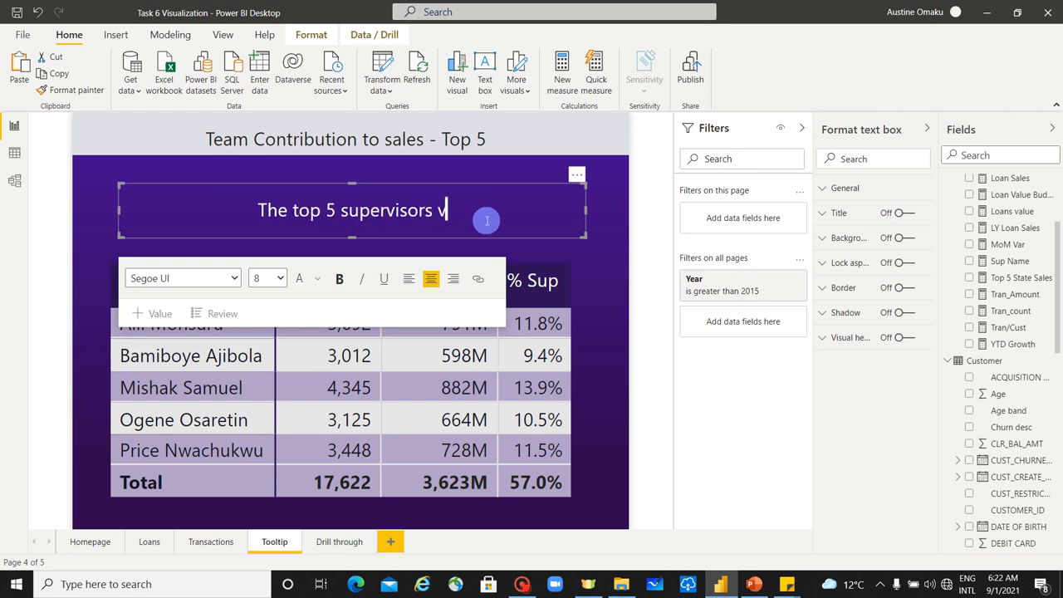
pyautogui.press('BackSpace')
pyautogui.write('contribue')
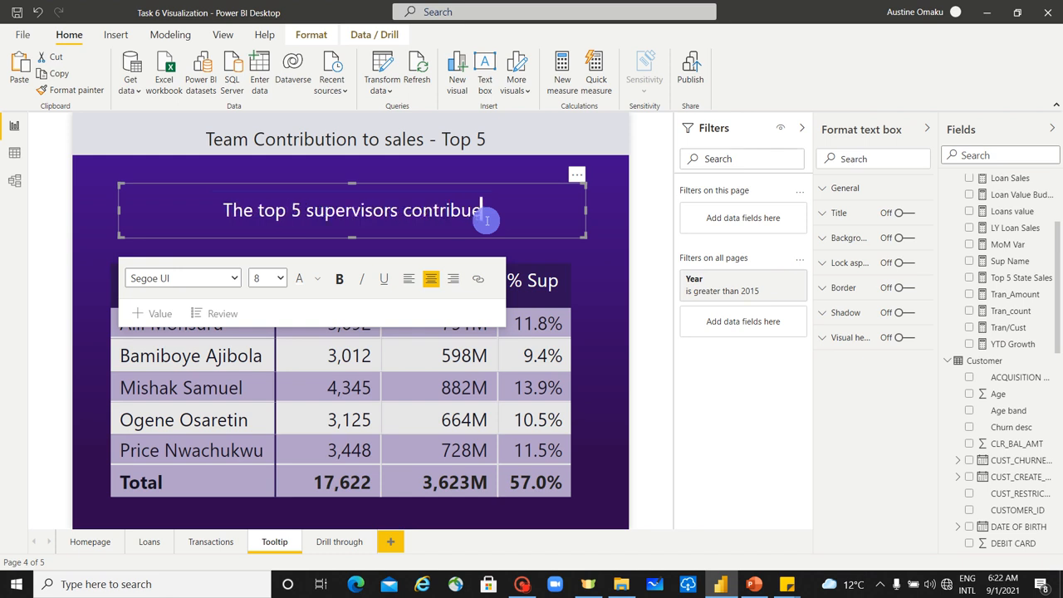
pyautogui.press('BackSpace')
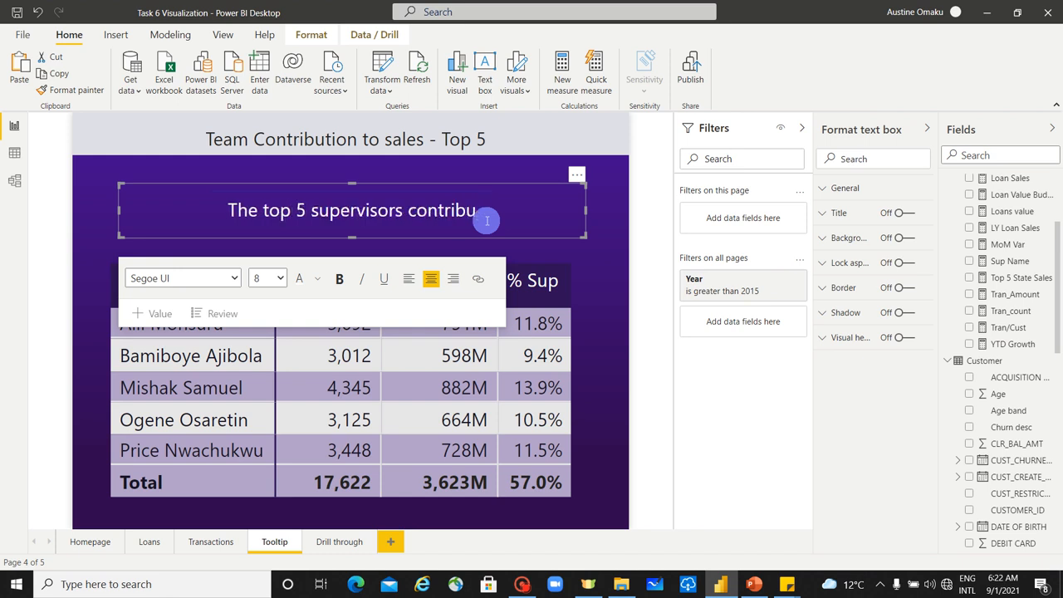
pyautogui.write('ted')
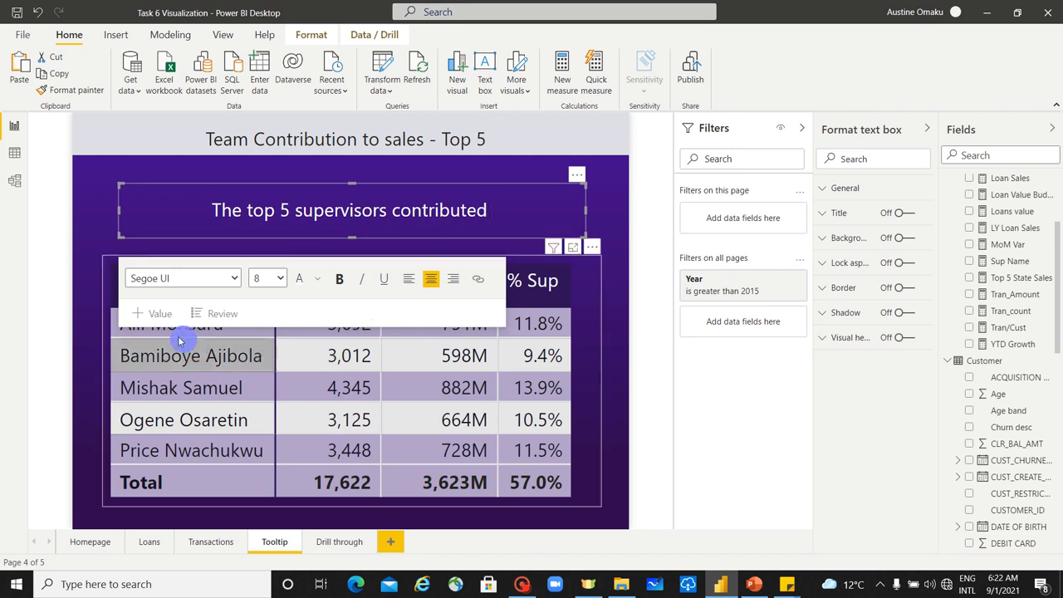
pyautogui.click(155, 315)
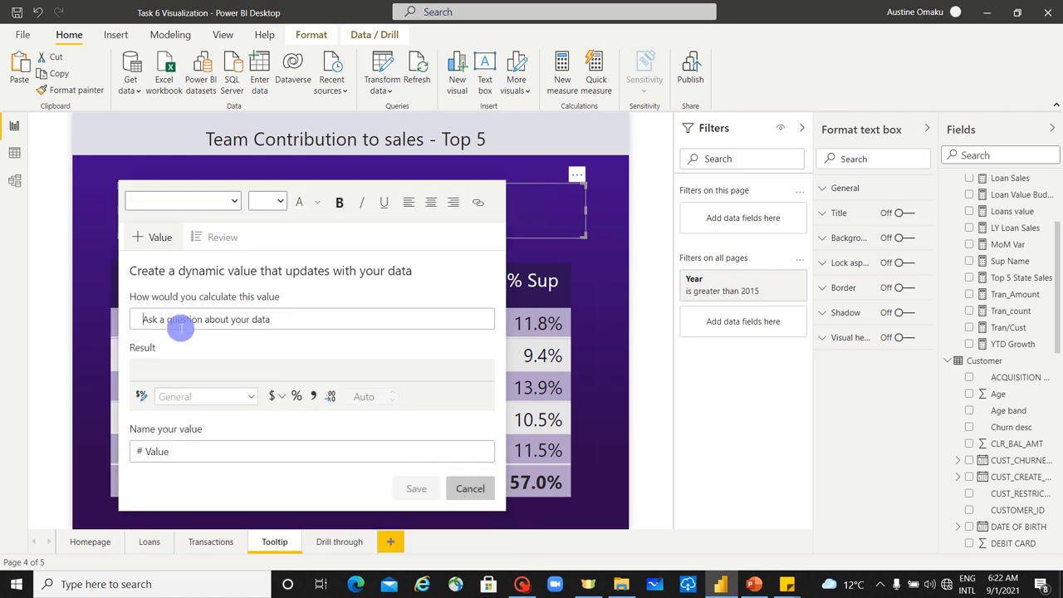
pyautogui.write('%')
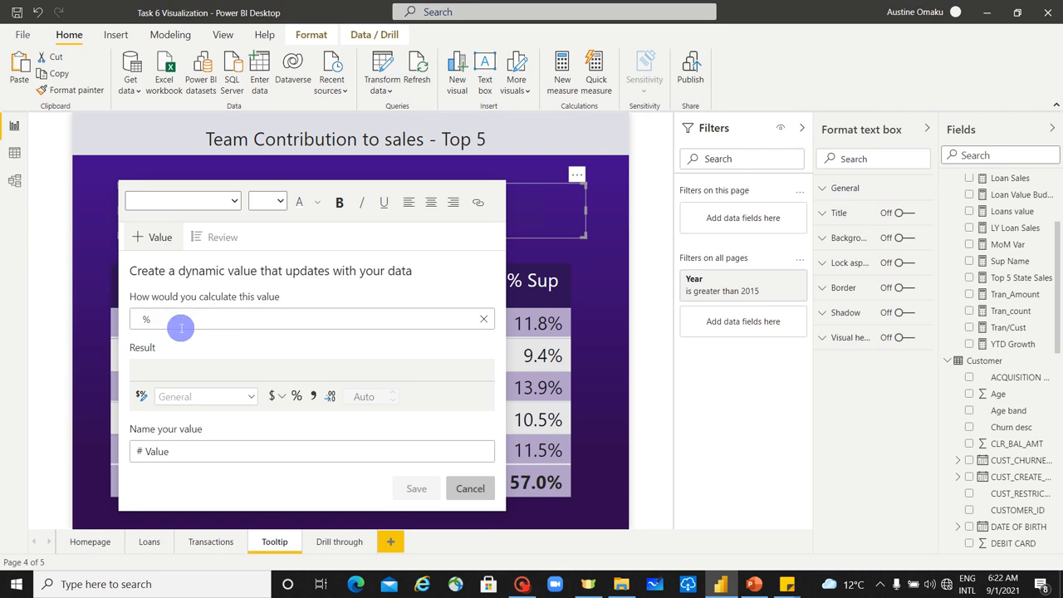
pyautogui.write(' su')
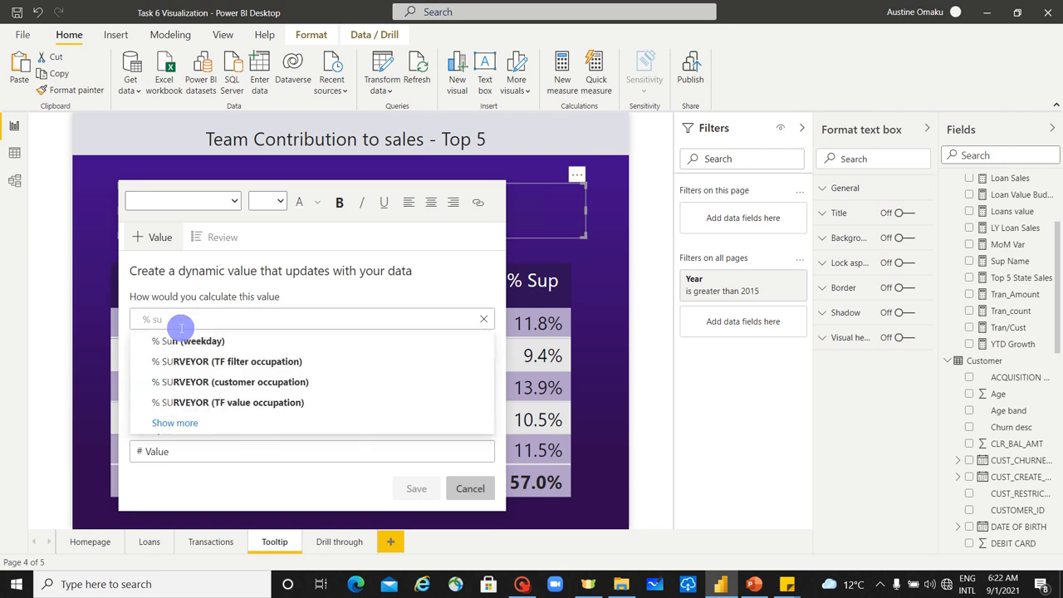
pyautogui.write('perv')
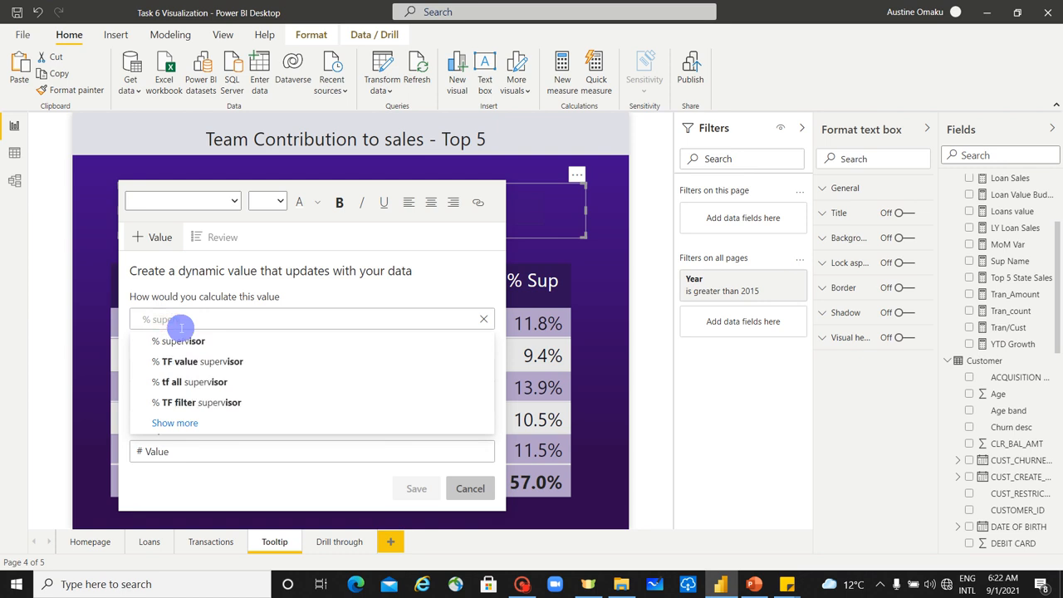
pyautogui.click(238, 340)
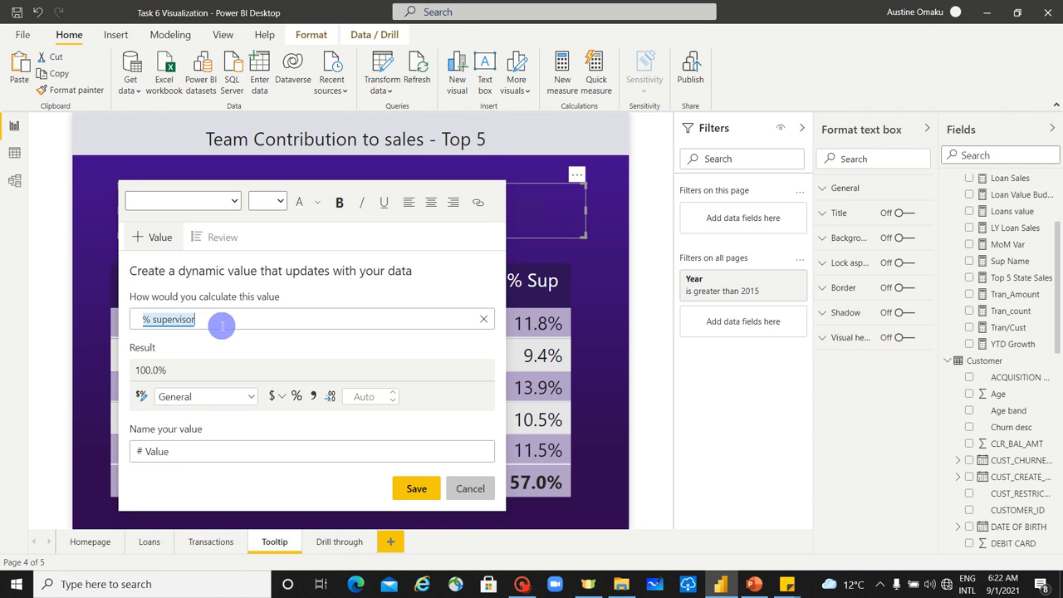
pyautogui.click(222, 325)
pyautogui.press('BackSpace')
pyautogui.press('BackSpace')
pyautogui.press('BackSpace')
pyautogui.press('BackSpace')
pyautogui.press('BackSpace')
pyautogui.press('BackSpace')
pyautogui.press('BackSpace')
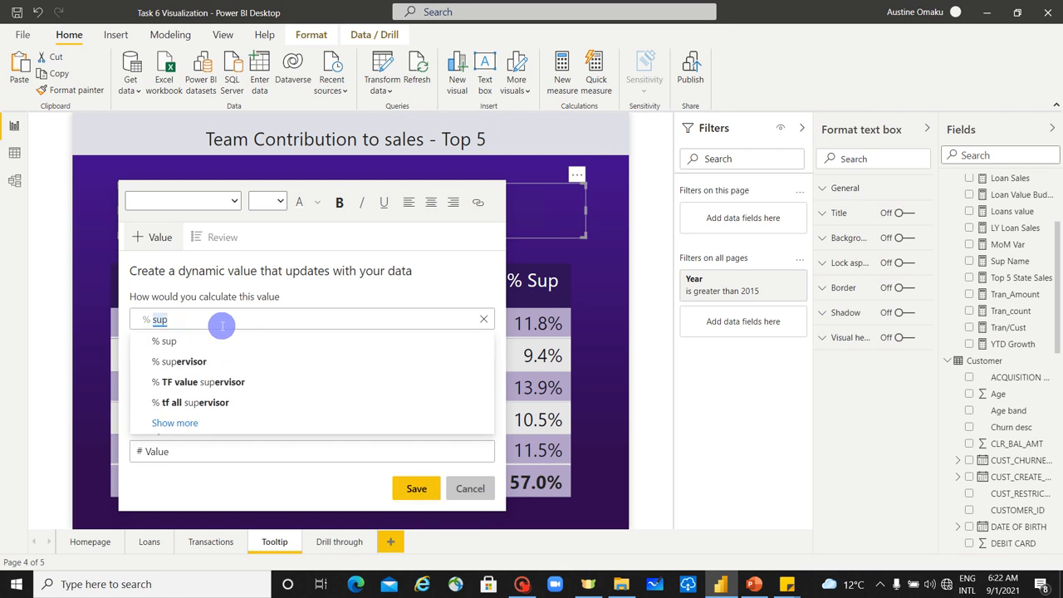
pyautogui.press('BackSpace')
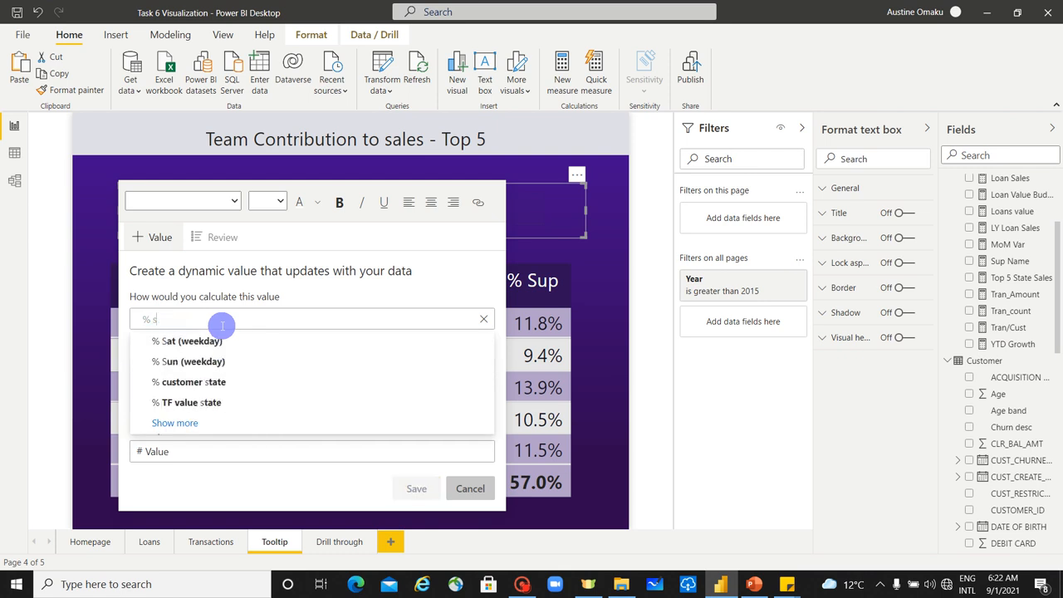
pyautogui.press('BackSpace')
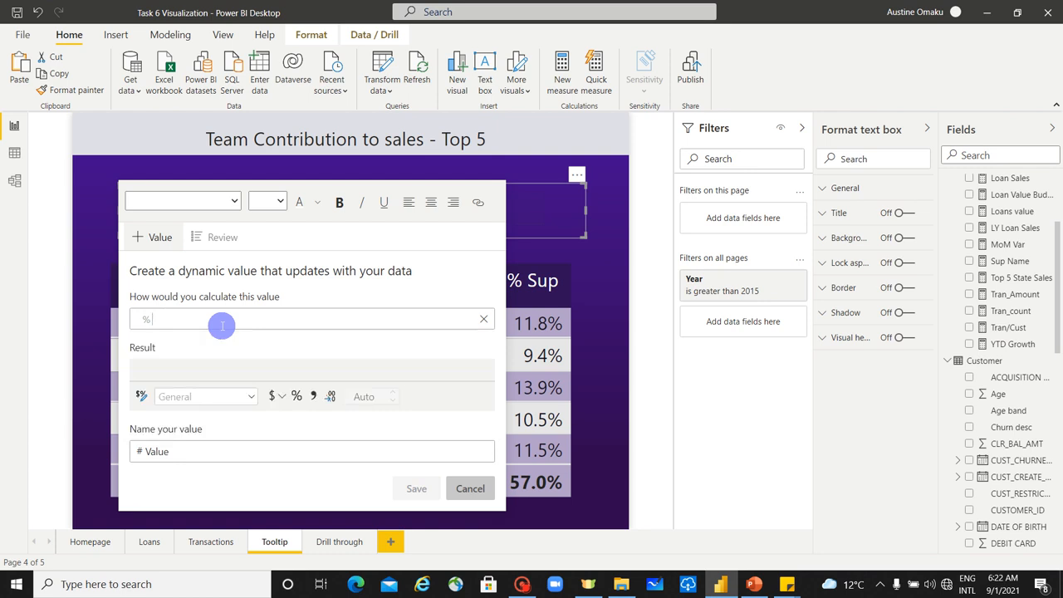
pyautogui.write('s')
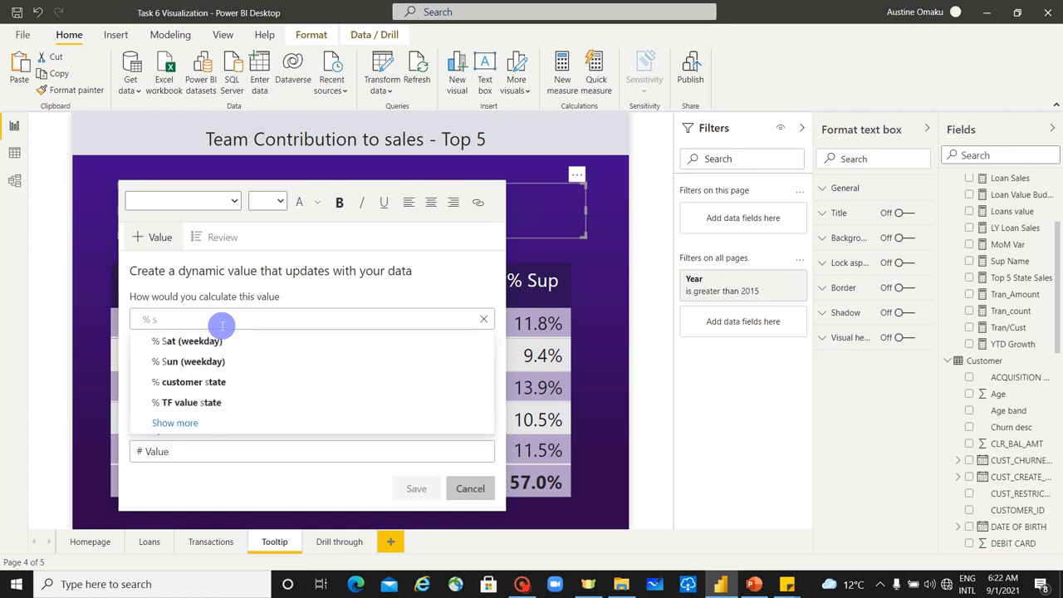
pyautogui.write('upe')
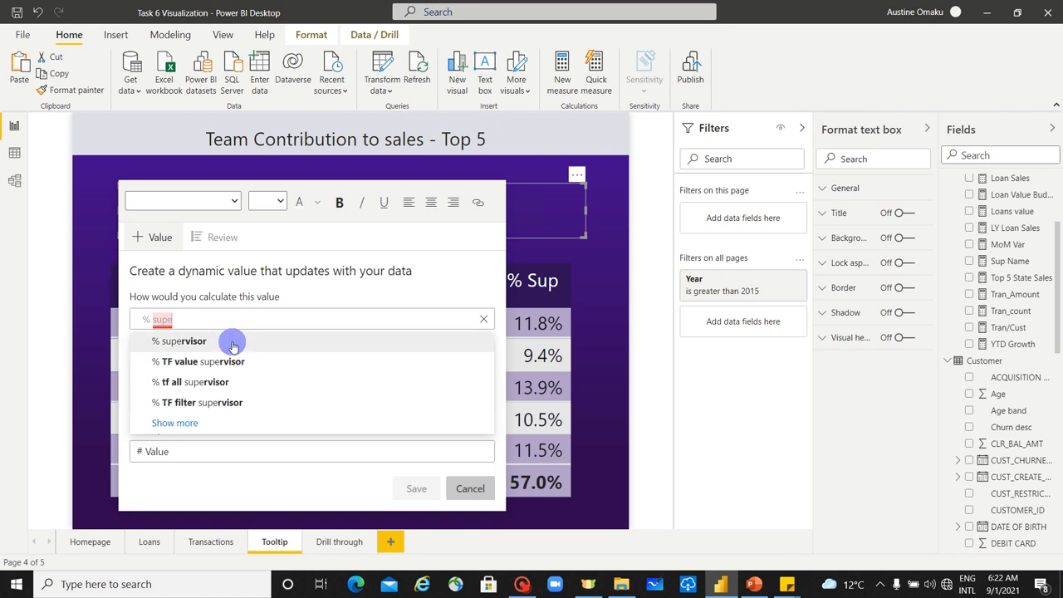
pyautogui.click(232, 343)
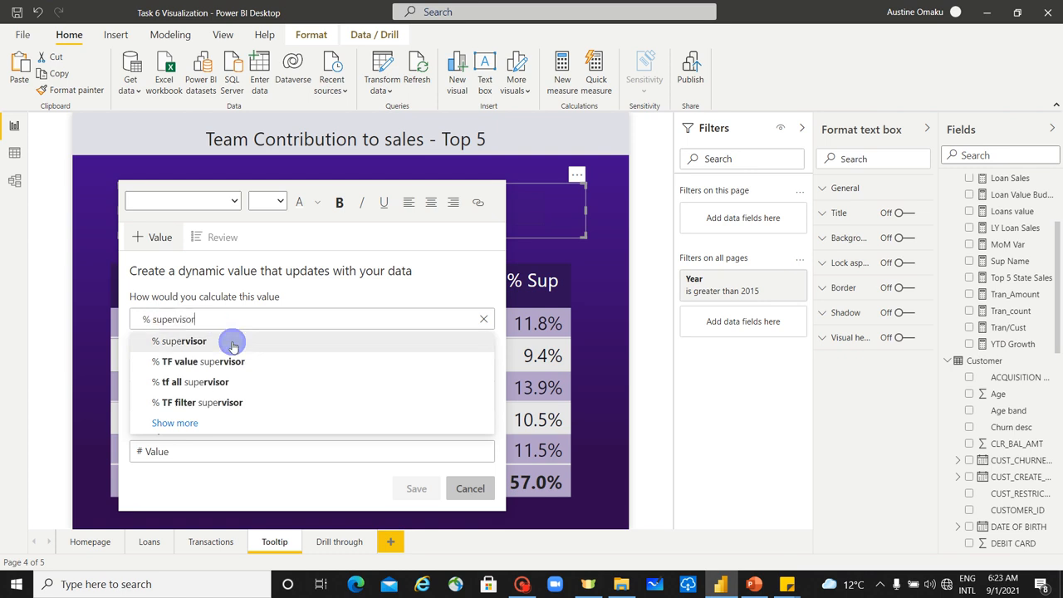
pyautogui.click(470, 495)
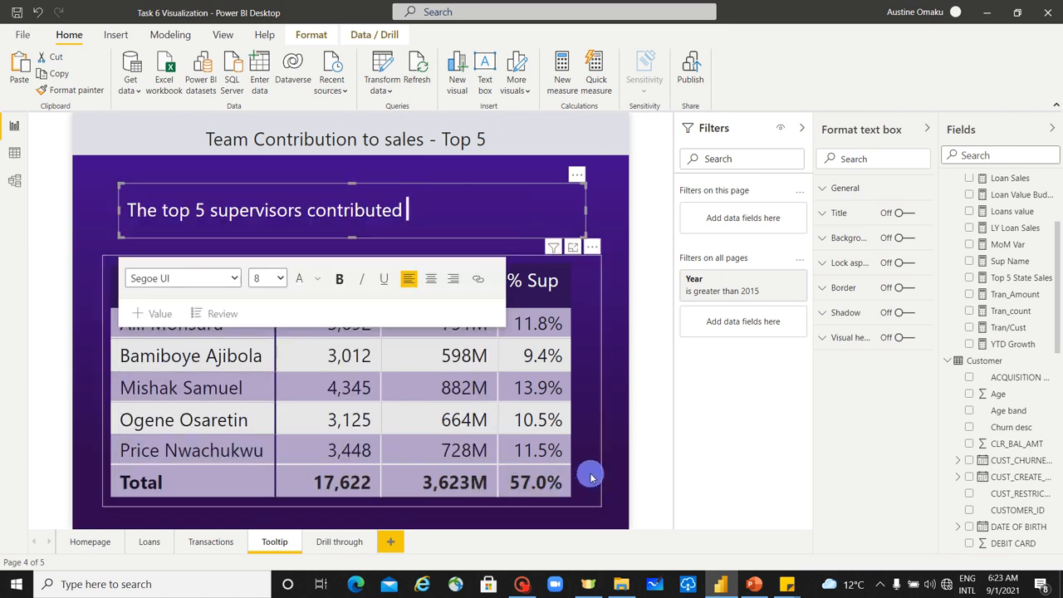
# Step: Examine the formulas of the % Supervisor measure used in the matrix and the % Top 5 by Sup measure
pyautogui.click(591, 477)
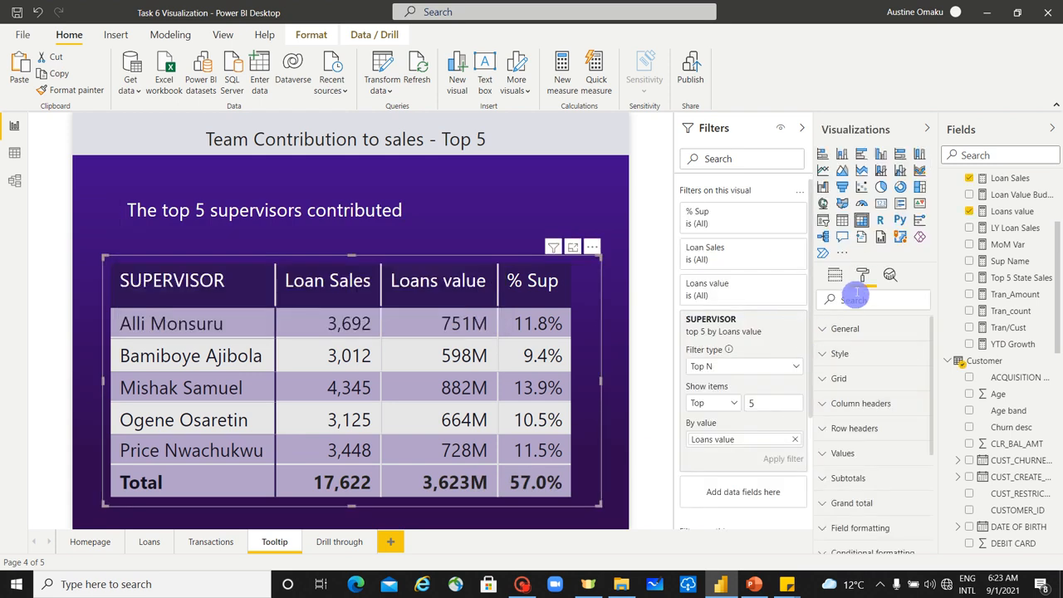
pyautogui.click(834, 275)
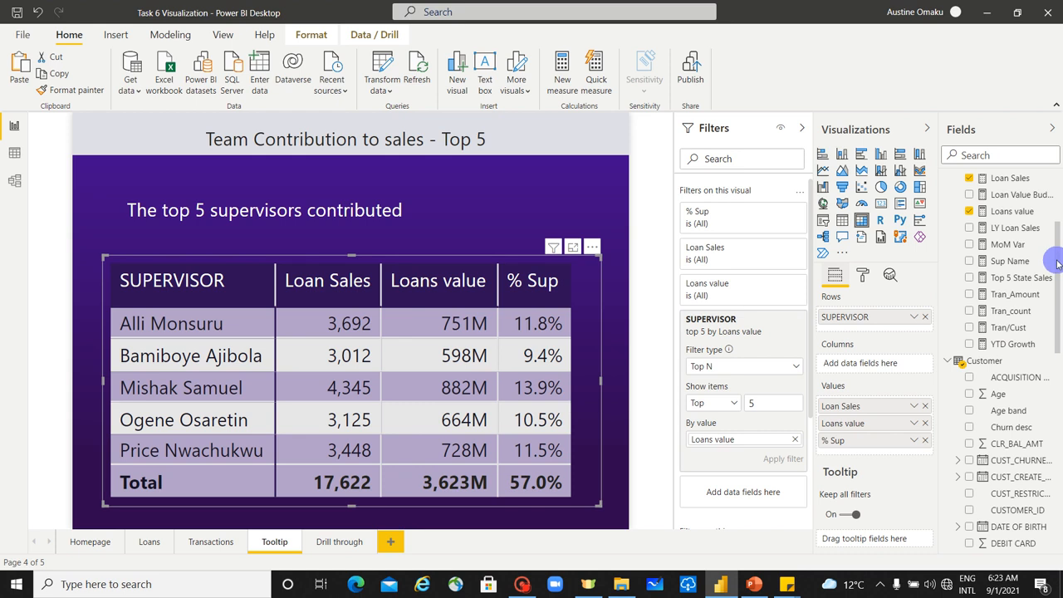
pyautogui.moveTo(1058, 266); pyautogui.dragTo(1058, 249)
pyautogui.moveTo(1058, 231); pyautogui.dragTo(1058, 215)
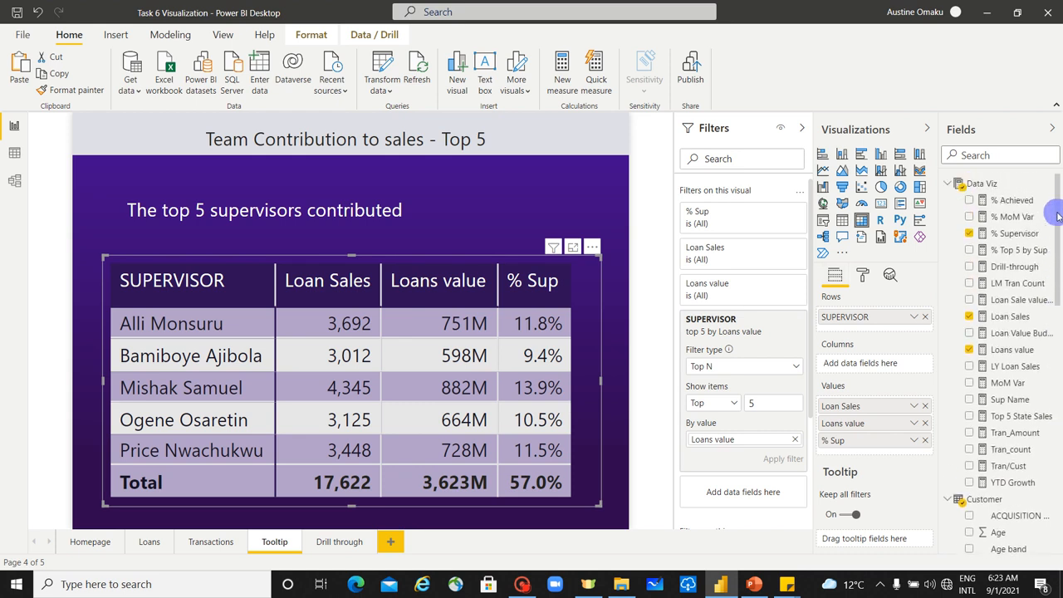
pyautogui.click(1019, 233)
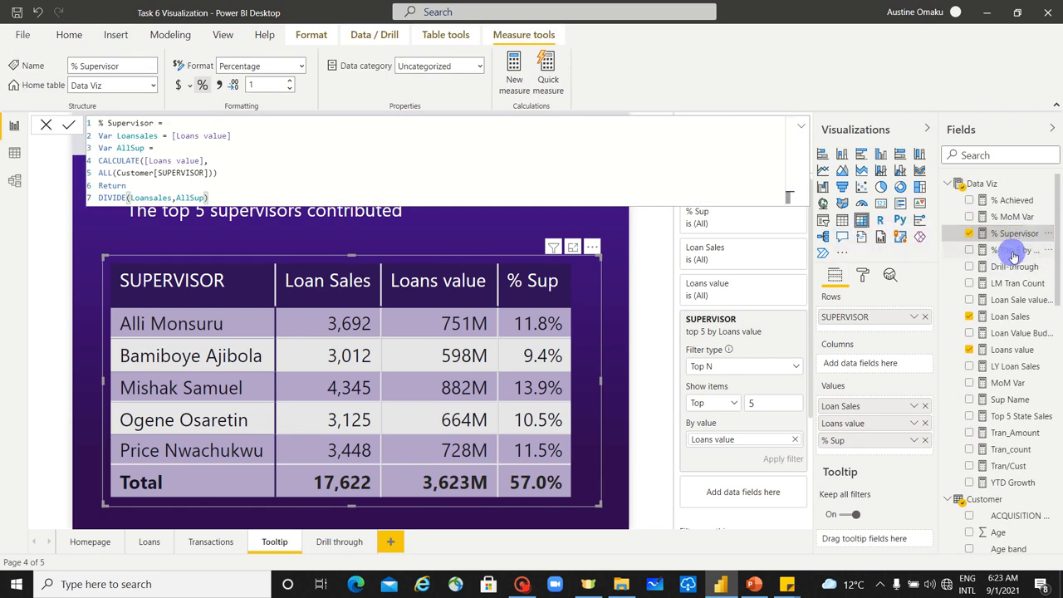
pyautogui.click(1013, 250)
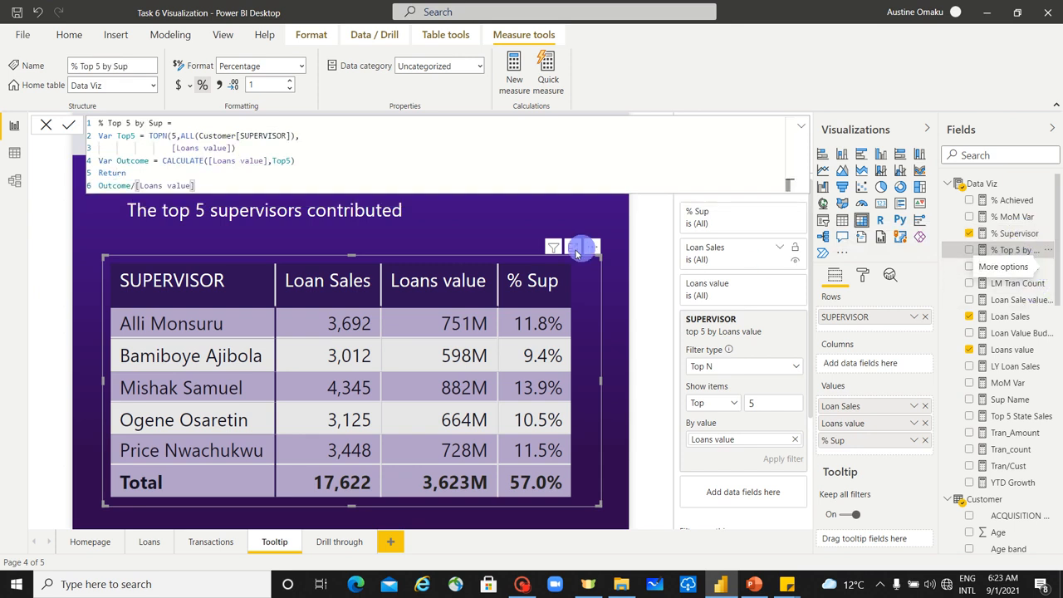
# Step: Insert a dynamic value calculated from "% top 5 by sup" after "contributed" and complete the sentence with "to the total loan Sales"
pyautogui.click(451, 221)
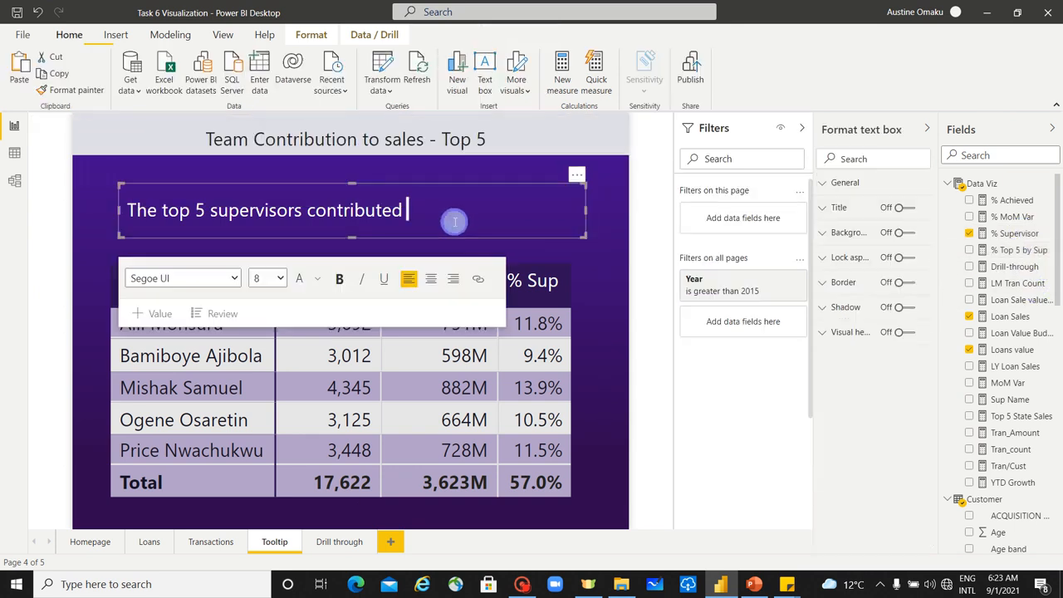
pyautogui.click(141, 314)
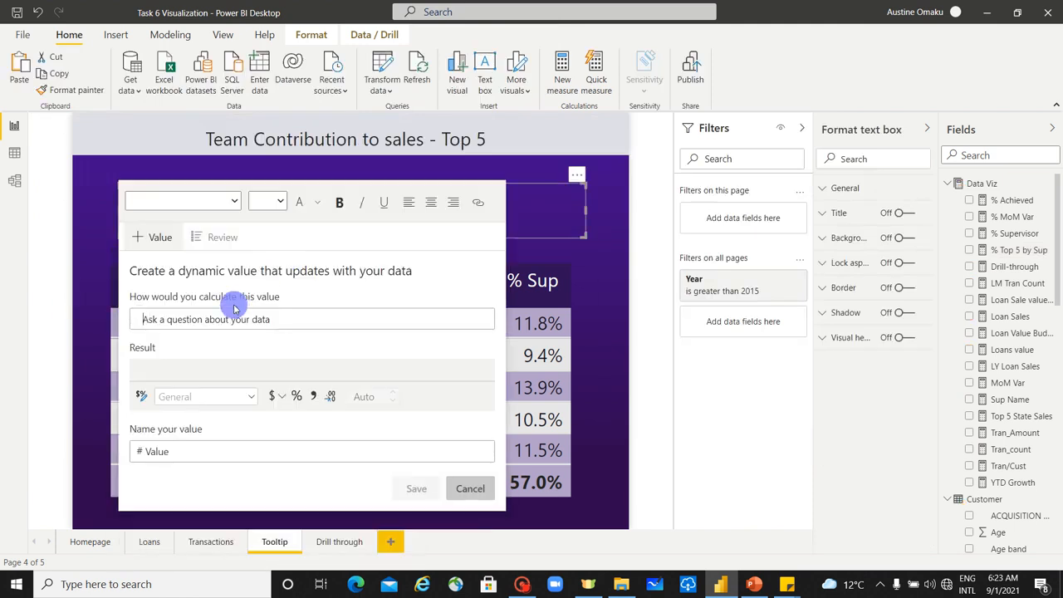
pyautogui.write('% top')
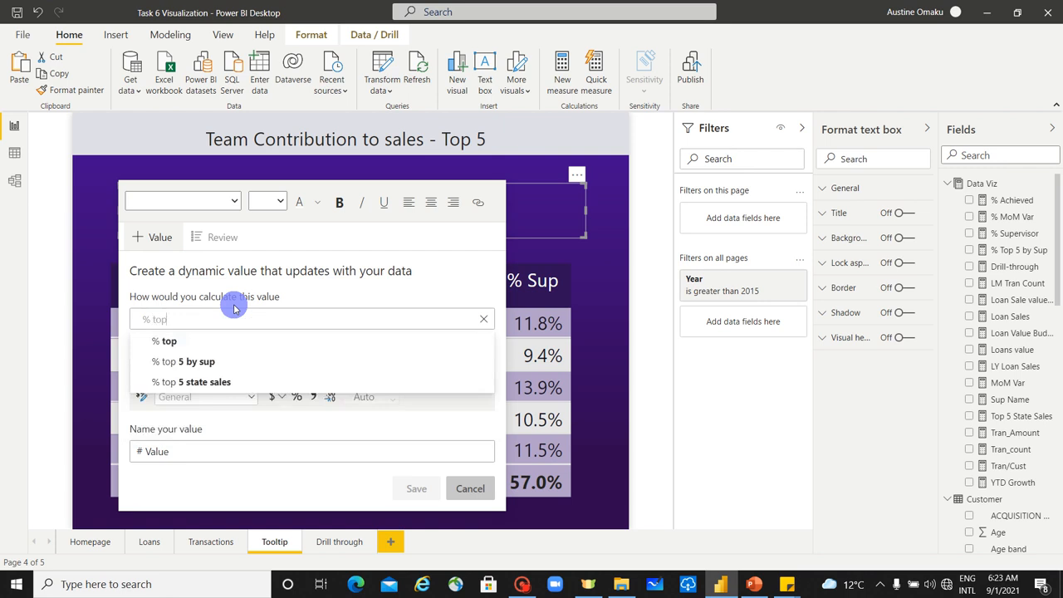
pyautogui.click(241, 362)
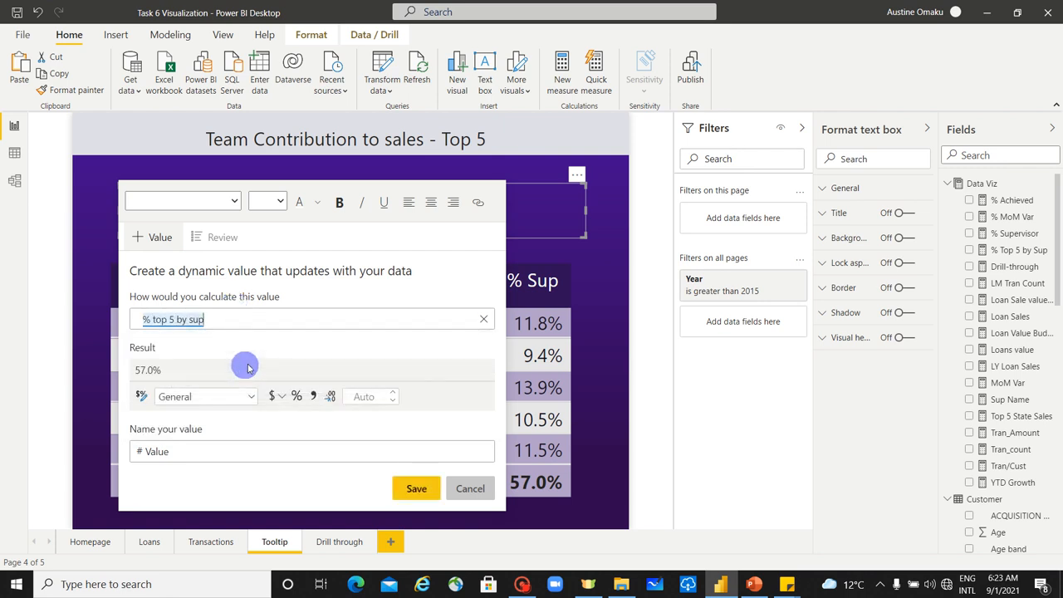
pyautogui.click(416, 488)
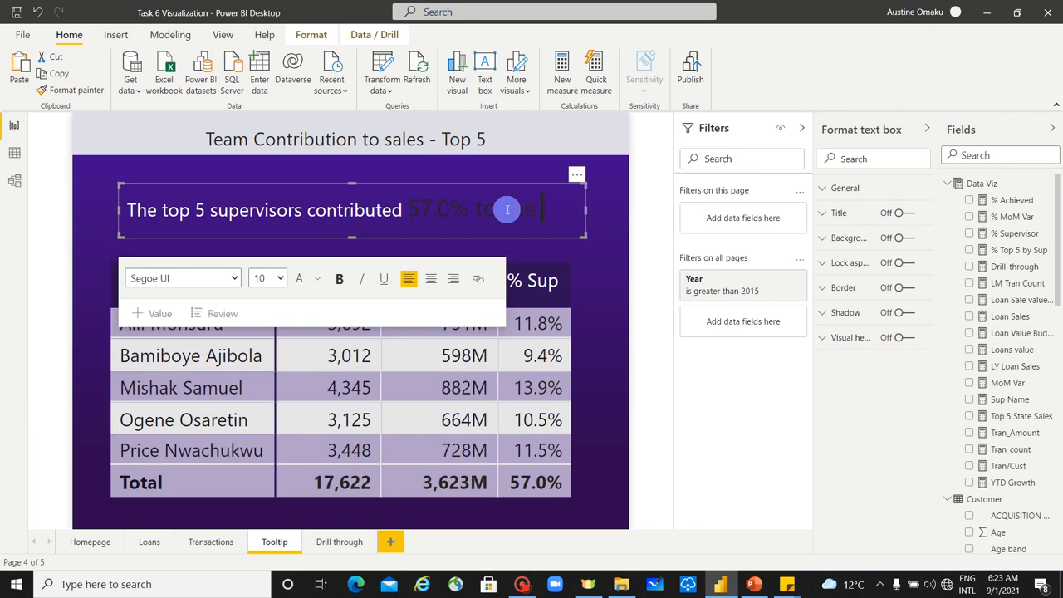
pyautogui.write('al loan Sales')
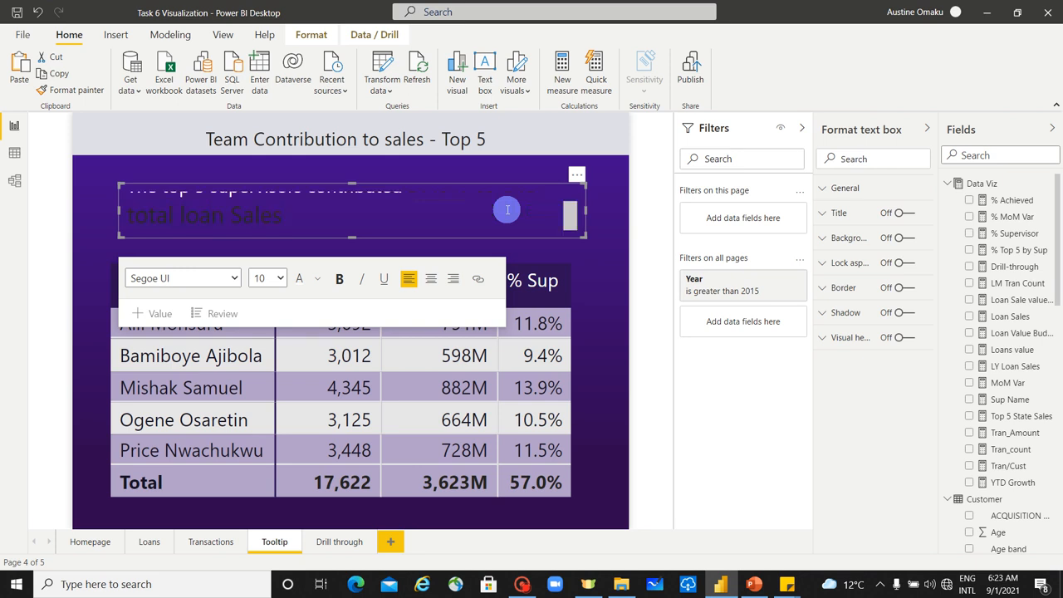
# Step: Format the whole summary sentence uniformly in white at font size 8
pyautogui.hotkey('ctrl', 'a')
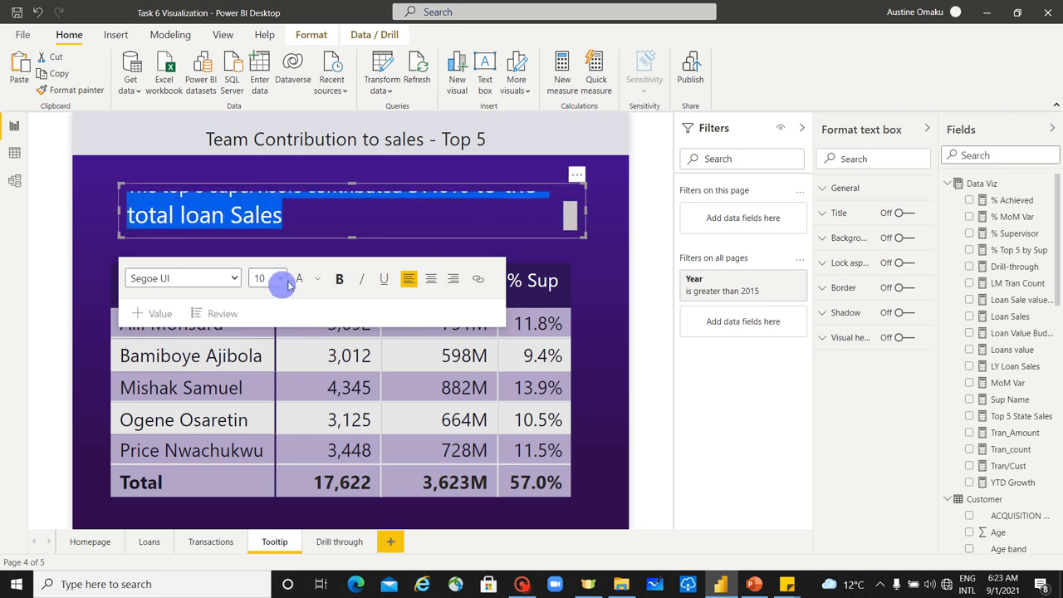
pyautogui.click(283, 281)
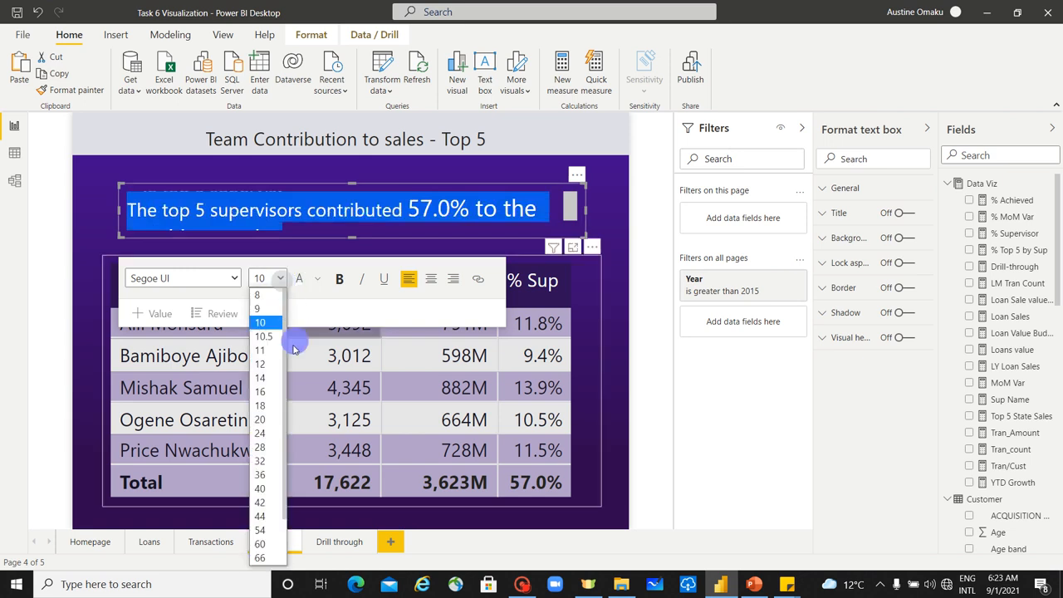
pyautogui.click(274, 299)
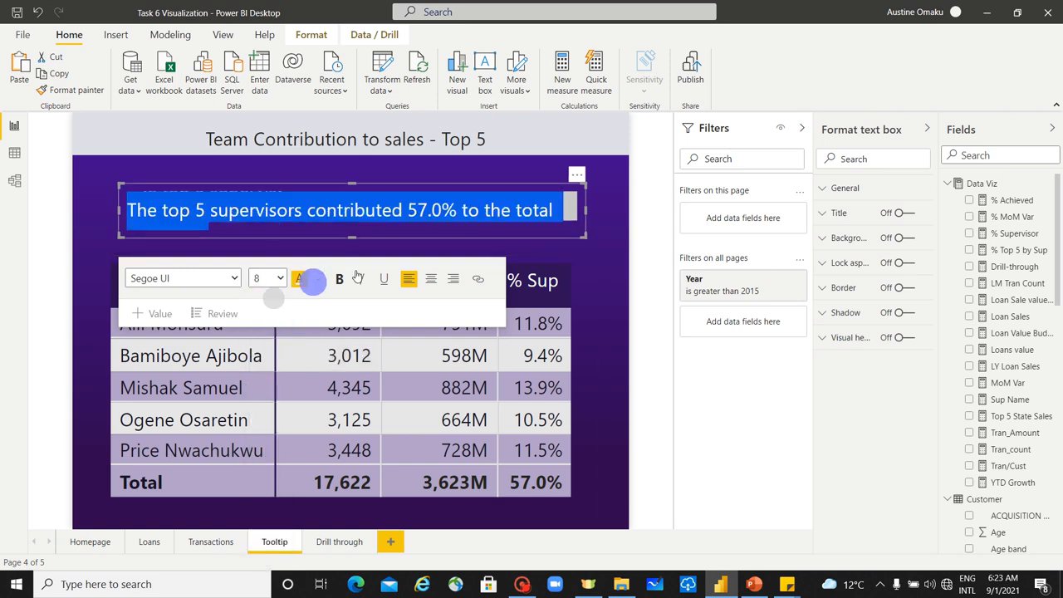
# Step: Enlarge the summary text box so the sentence fits on one line, and position it between the heading and the matrix
pyautogui.moveTo(343, 187); pyautogui.dragTo(352, 169)
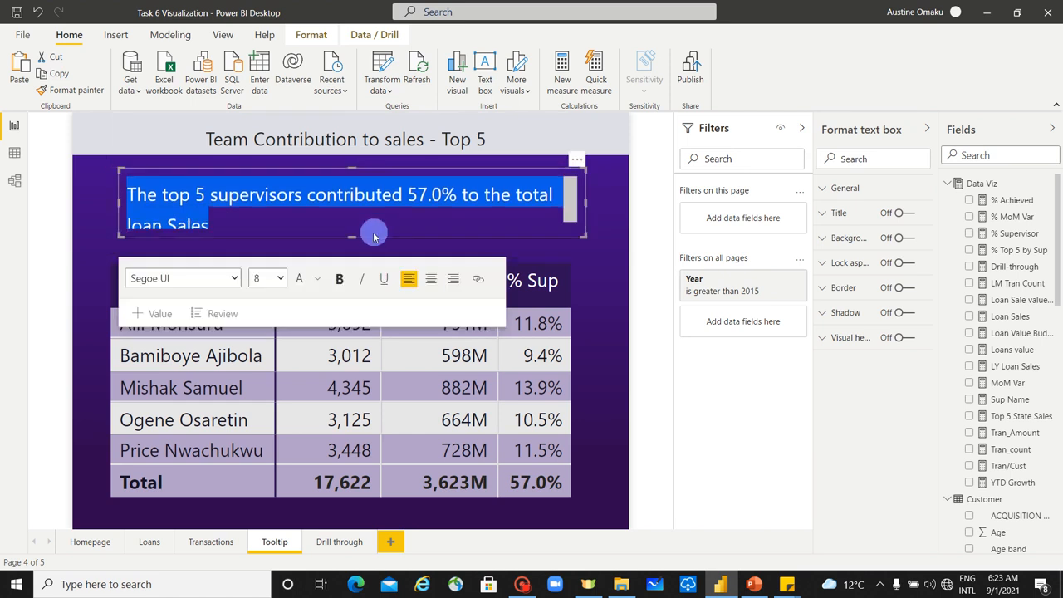
pyautogui.moveTo(355, 236); pyautogui.dragTo(360, 251)
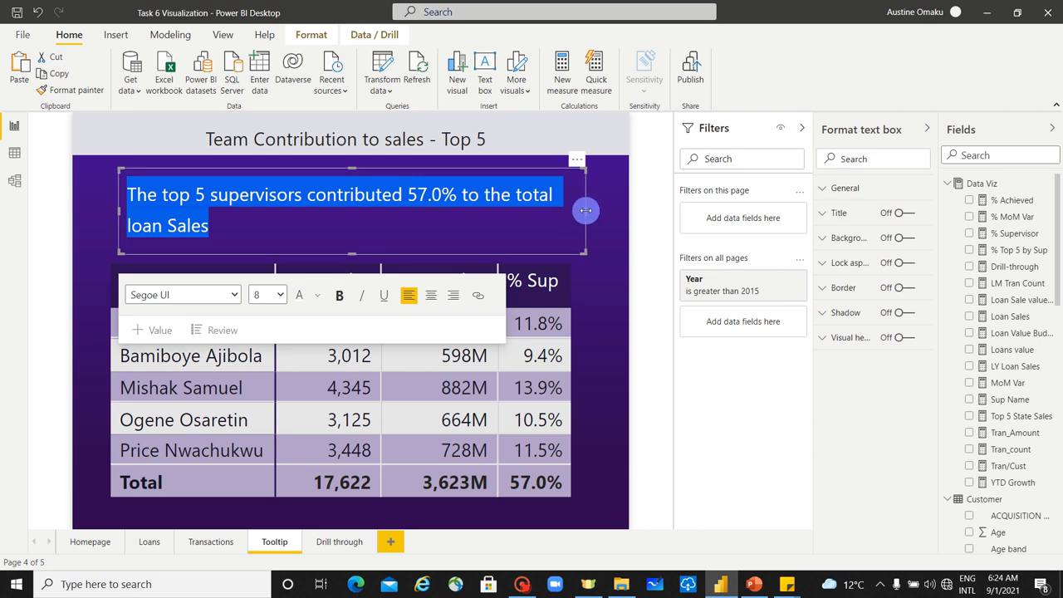
pyautogui.moveTo(587, 209); pyautogui.dragTo(622, 212)
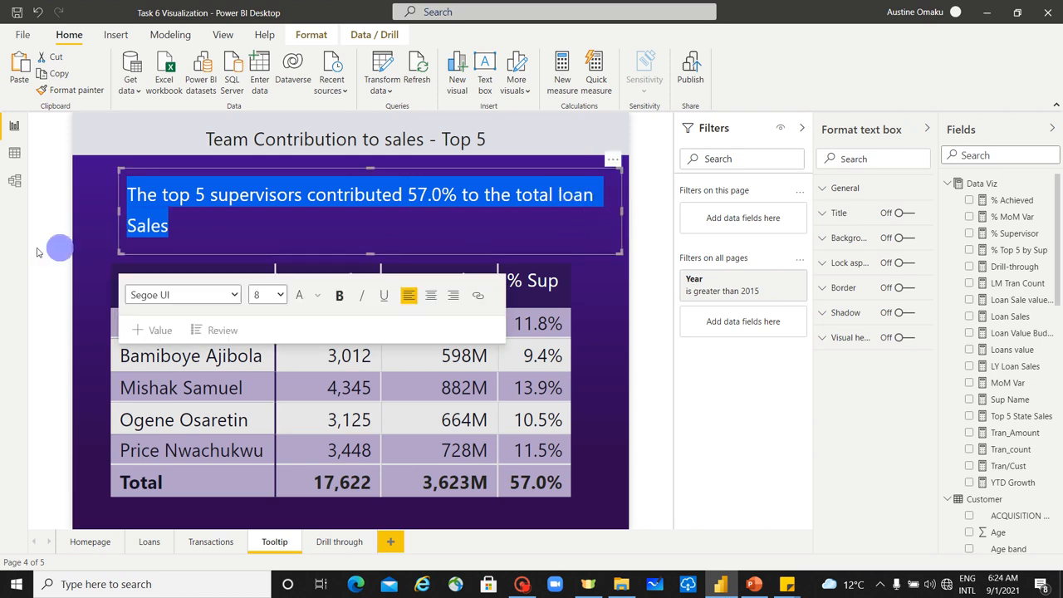
pyautogui.moveTo(119, 211); pyautogui.dragTo(93, 220)
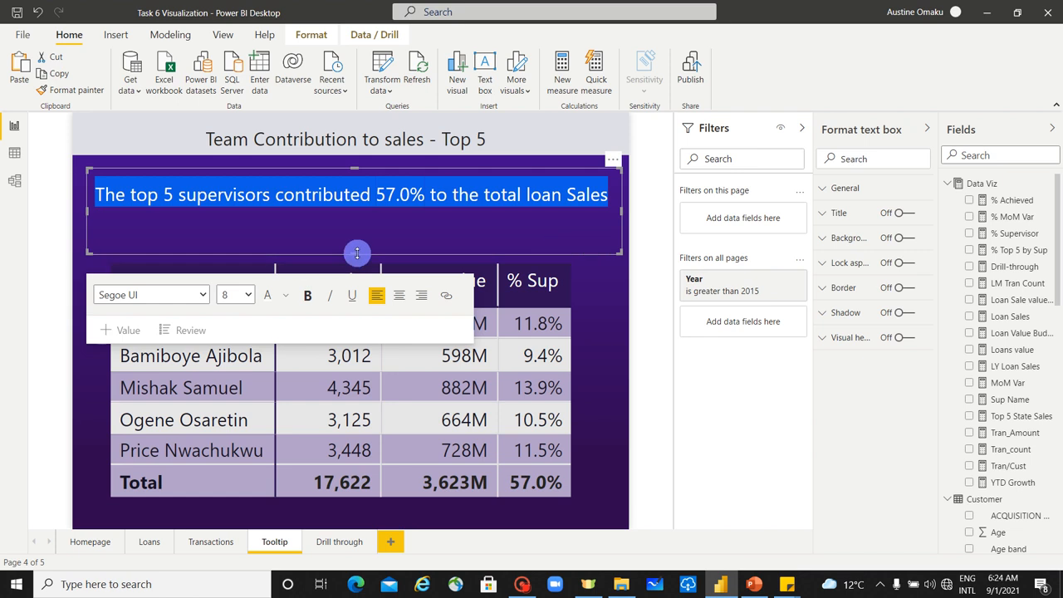
pyautogui.moveTo(357, 253); pyautogui.dragTo(396, 254)
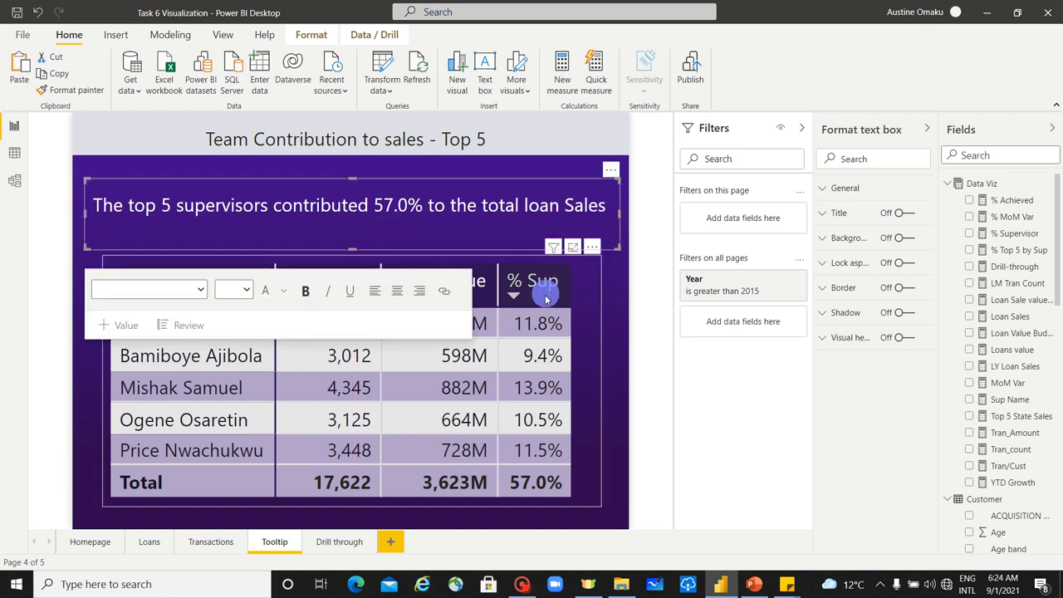
pyautogui.click(609, 335)
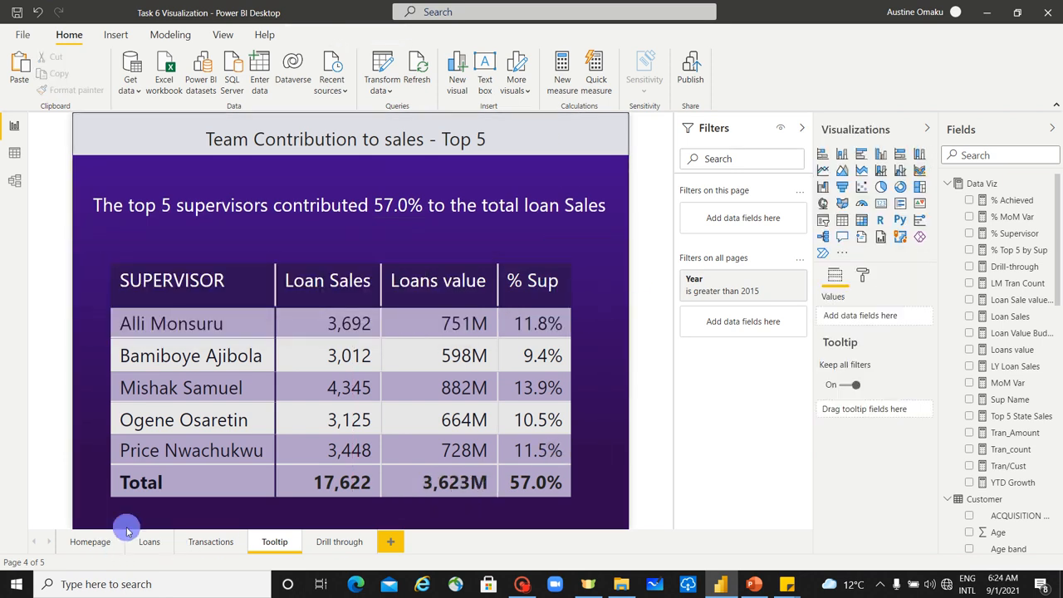
# Step: Check the custom tooltip on the April, August and November columns of the Loan Sales Value chart on the Loans page
pyautogui.click(152, 545)
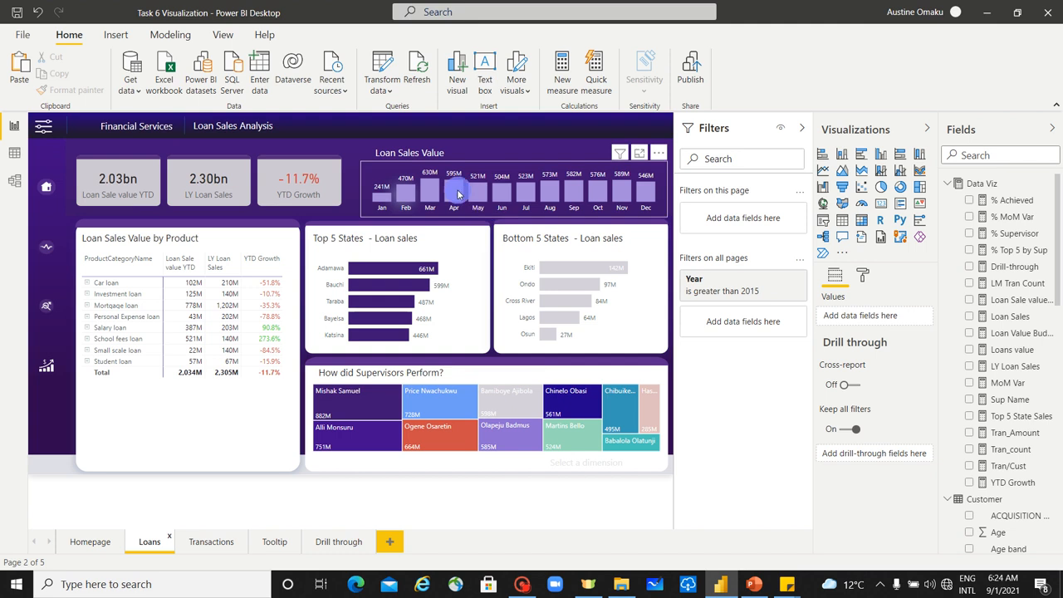
pyautogui.moveTo(457, 193)
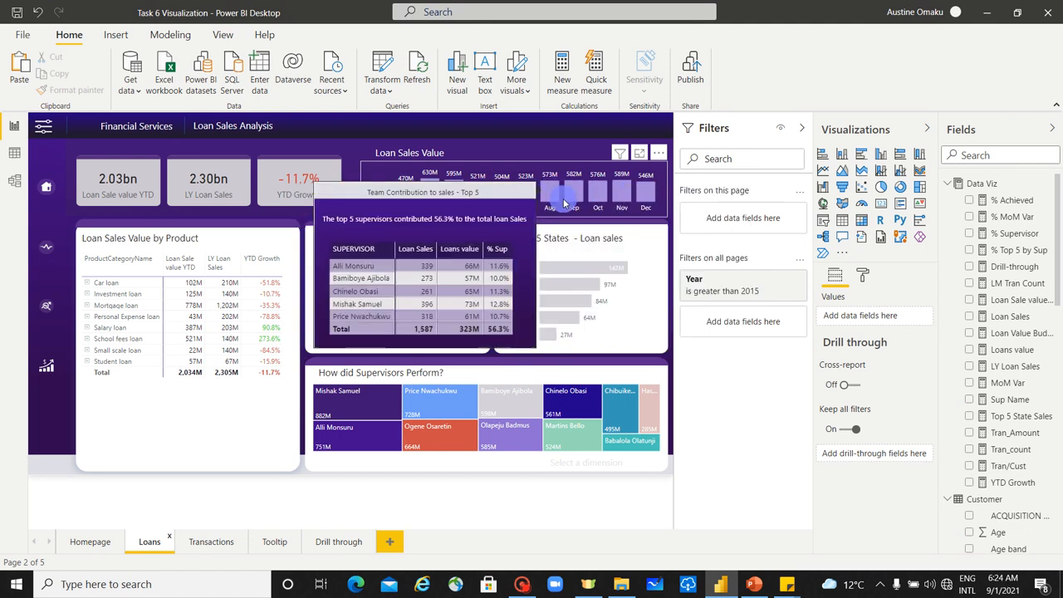
pyautogui.moveTo(556, 192)
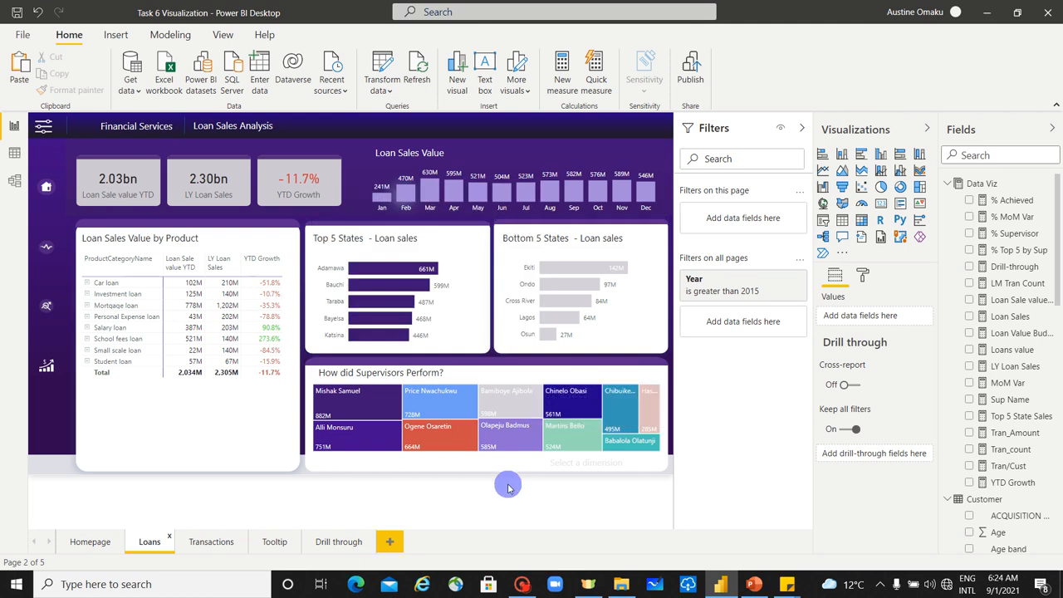
pyautogui.moveTo(620, 199)
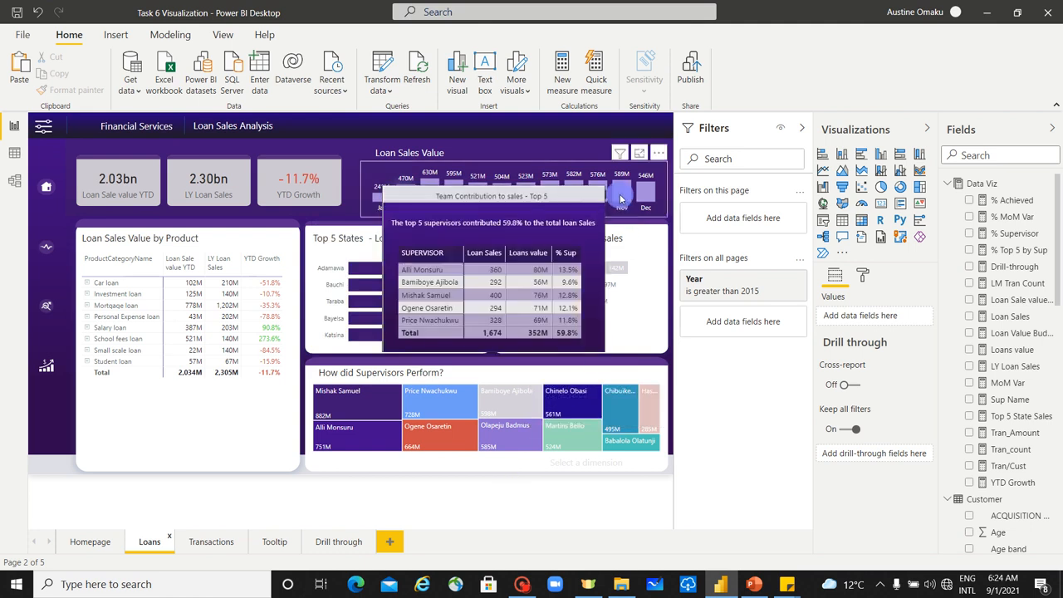